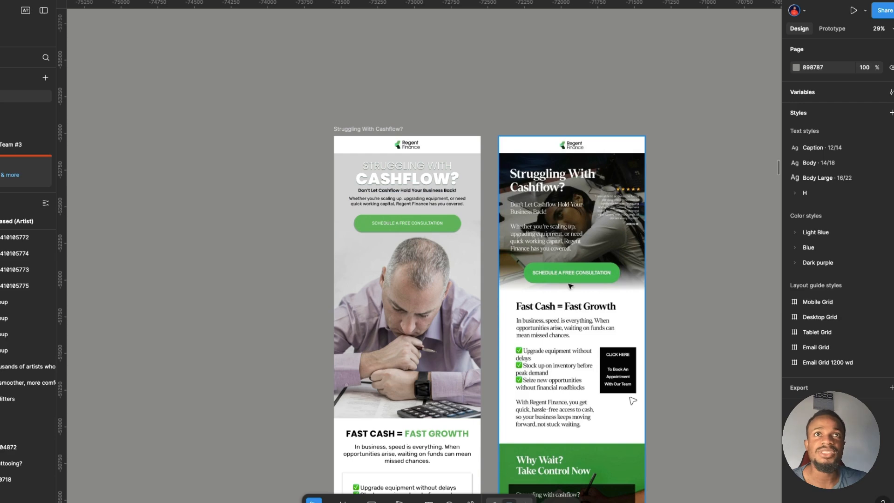
- Examine the two Regent Finance email designs side by side
scroll(567, 264, down, 5)
scroll(563, 256, up, 3)
scroll(560, 248, down, 1)
scroll(560, 248, up, 8)
scroll(407, 267, down, 3)
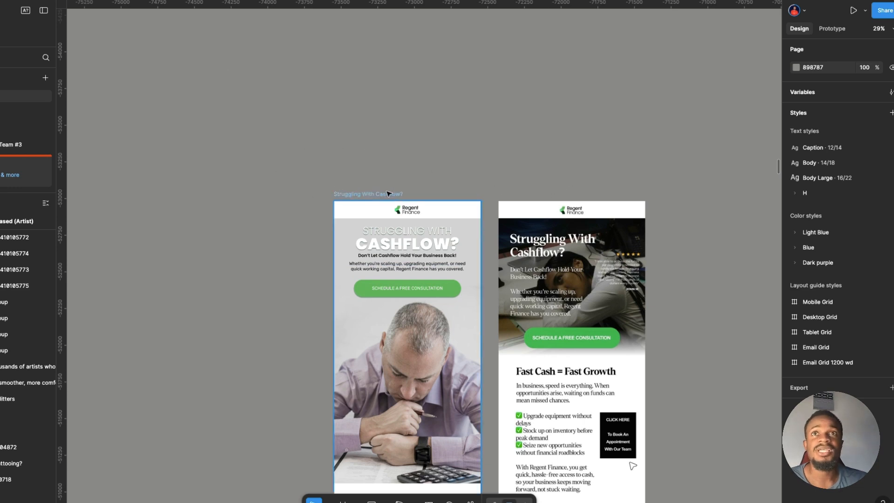
click(373, 196)
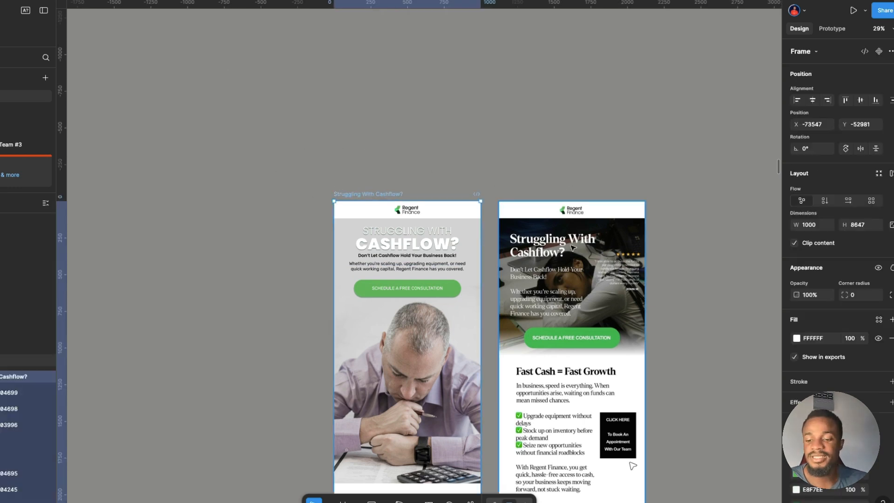
shift+click(573, 248)
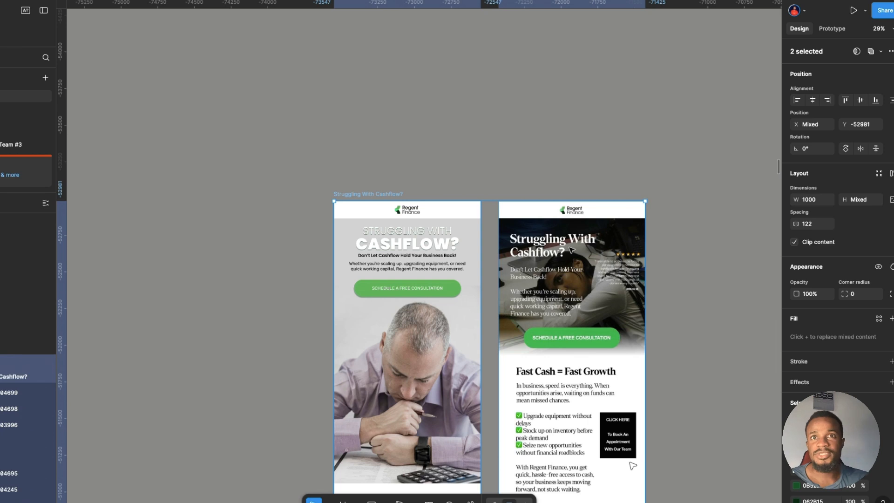
click(487, 182)
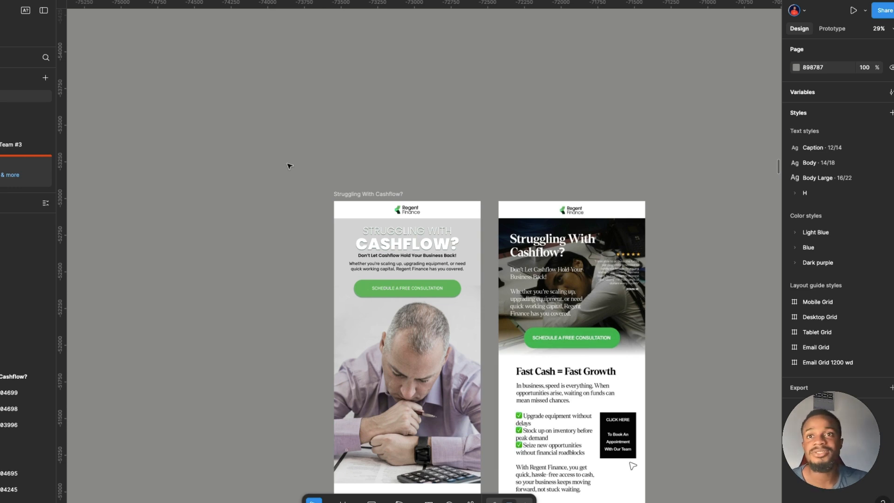
- Add a "Logo" text label at font size 100 in a box about 504 × 504, left of the first email's header
scroll(387, 201, up, 3)
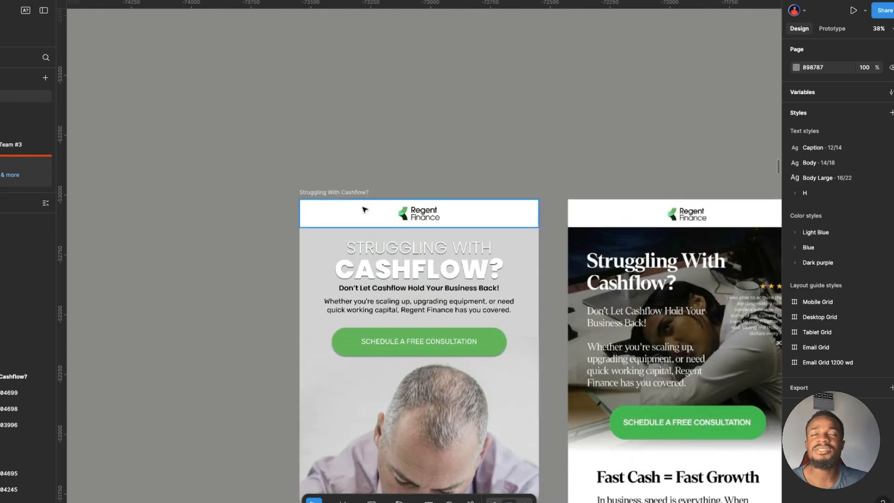
scroll(428, 226, left, 2)
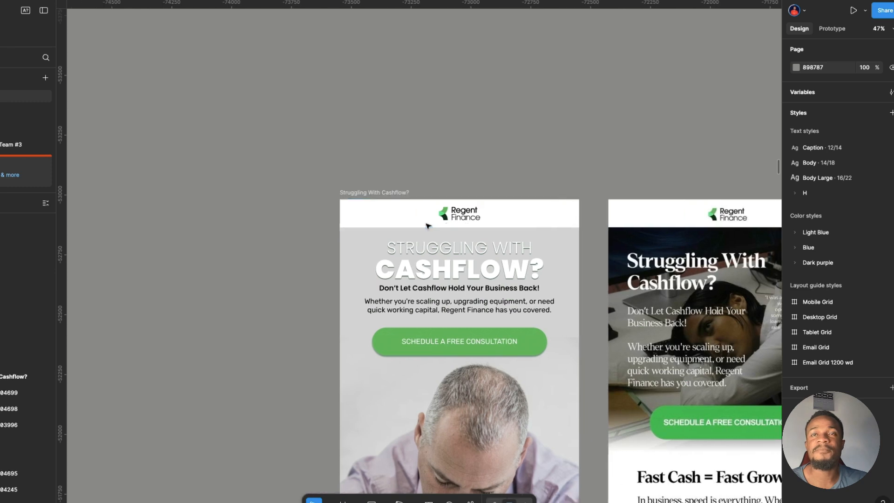
scroll(428, 226, left, 5)
key(t)
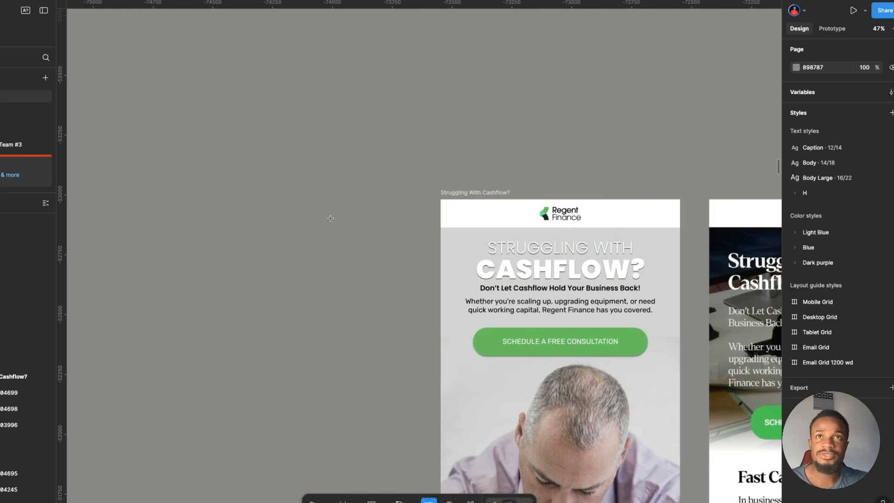
drag(276, 204, 396, 226)
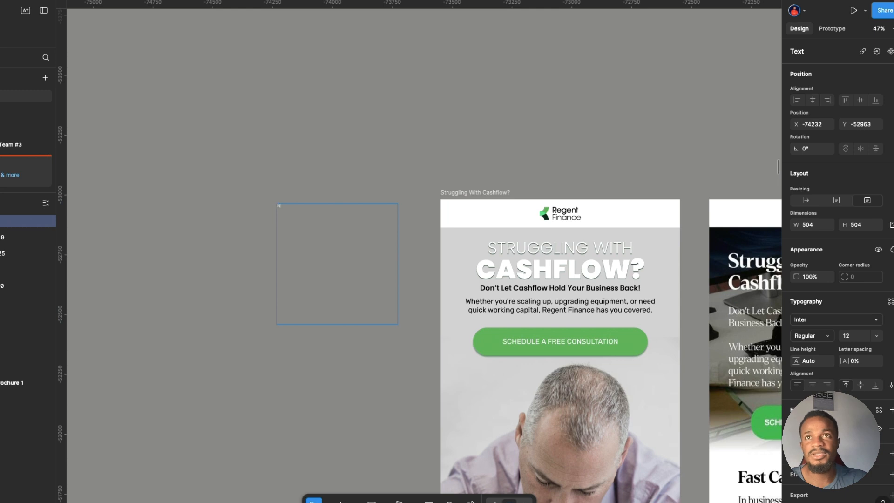
key(Escape)
click(849, 335)
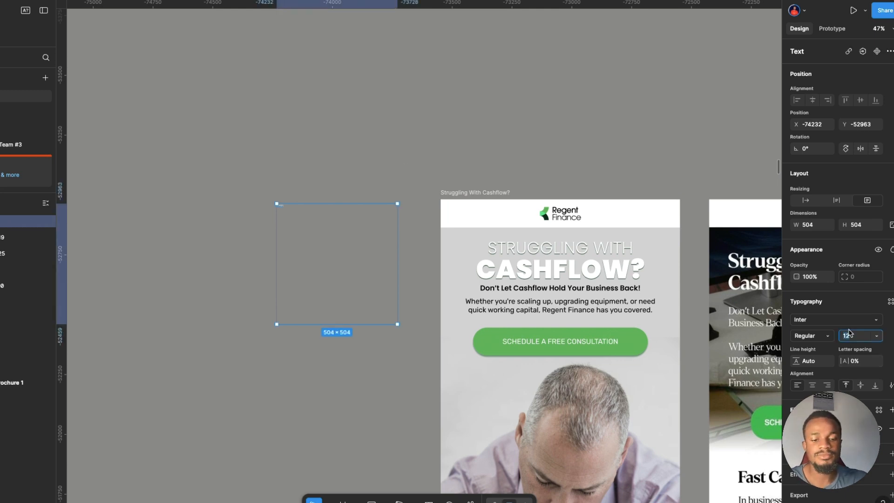
text(100)
key(Return)
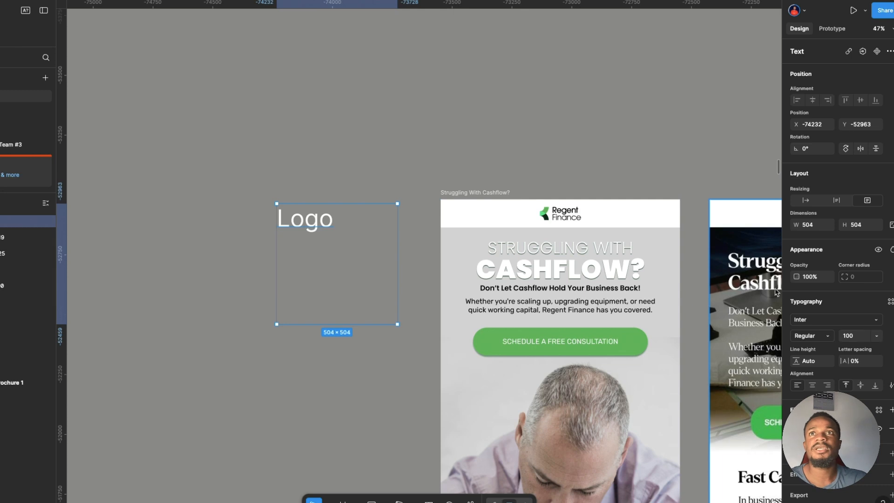
key(Escape)
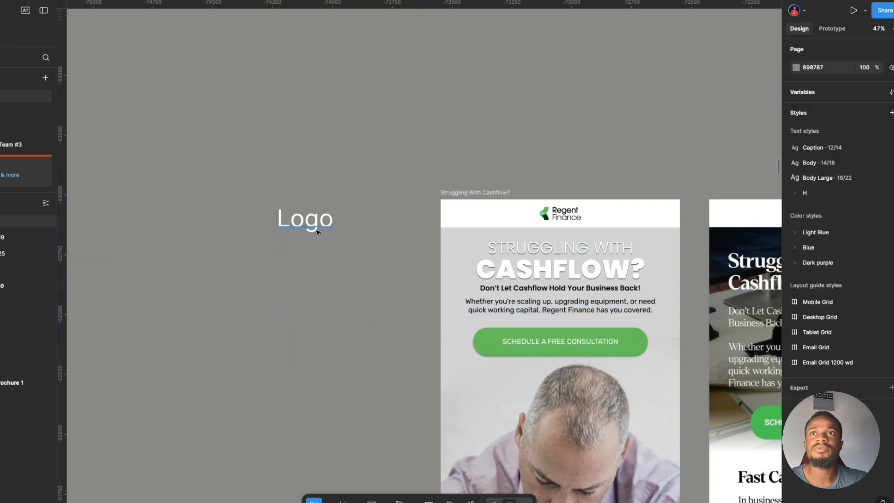
- Set the Logo label's font size to 50, align it right, and shrink its text box to fit the word
click(368, 321)
double_click(369, 323)
click(857, 336)
text(50)
key(Return)
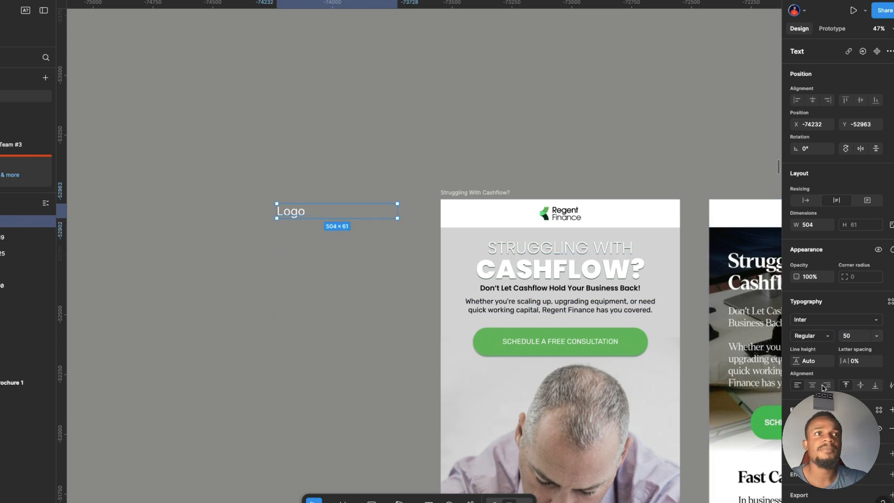
key(alt+super+r)
double_click(277, 211)
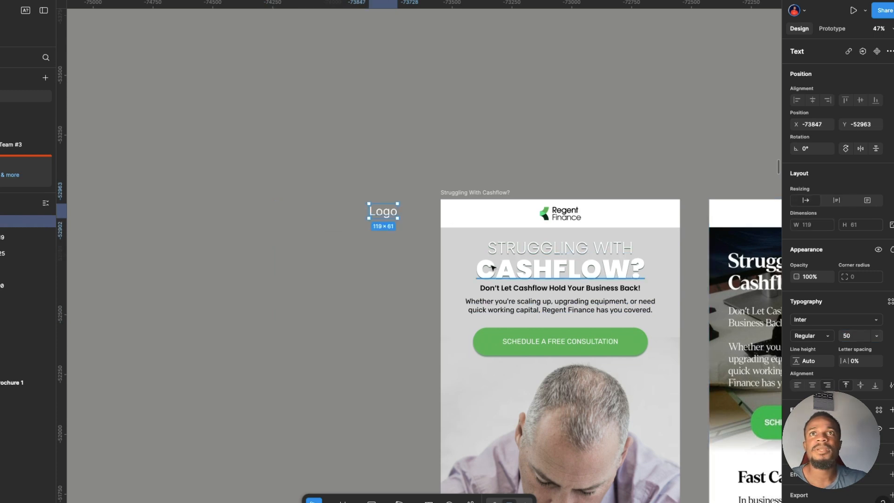
click(426, 219)
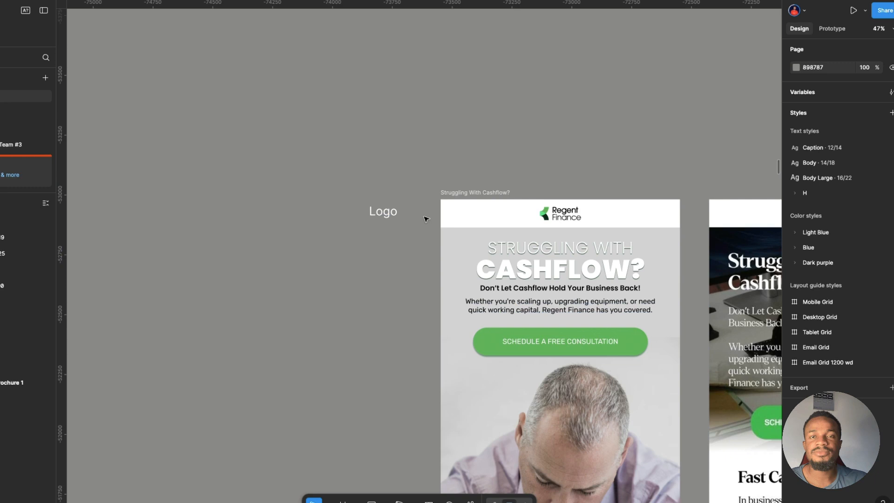
- Duplicate the Logo label straight below, beside the email's headline, and change the copy's text to "Headline"
click(384, 212)
drag(385, 213, 386, 256)
double_click(382, 255)
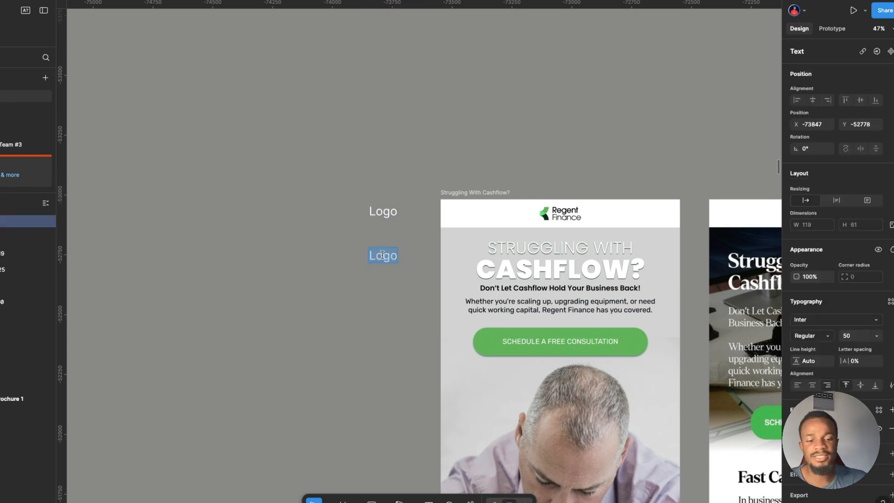
text(Headline)
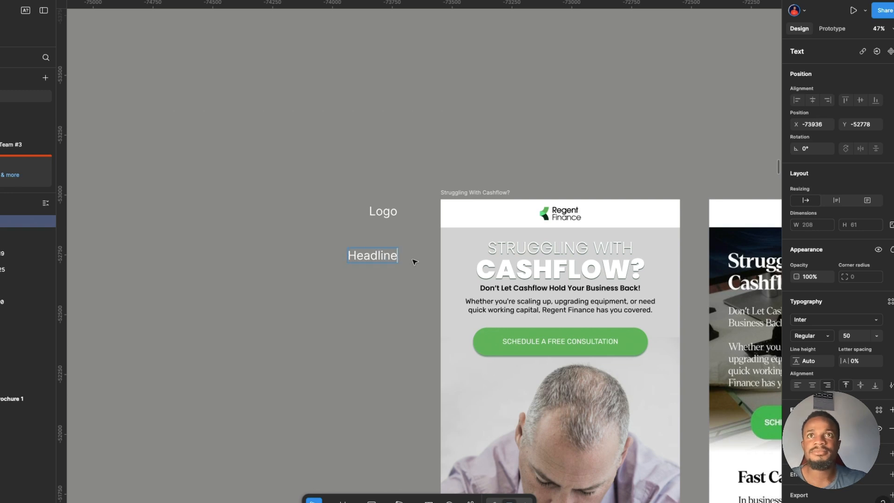
key(Escape)
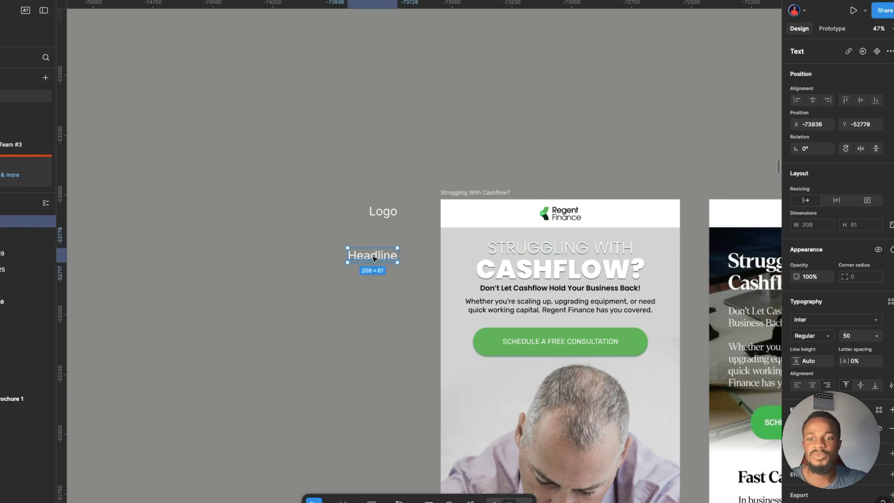
- Duplicate the Headline label straight below, beside the email's subheading, and change the copy's text to "Sub-Headline"
alt+drag(375, 260, 375, 298)
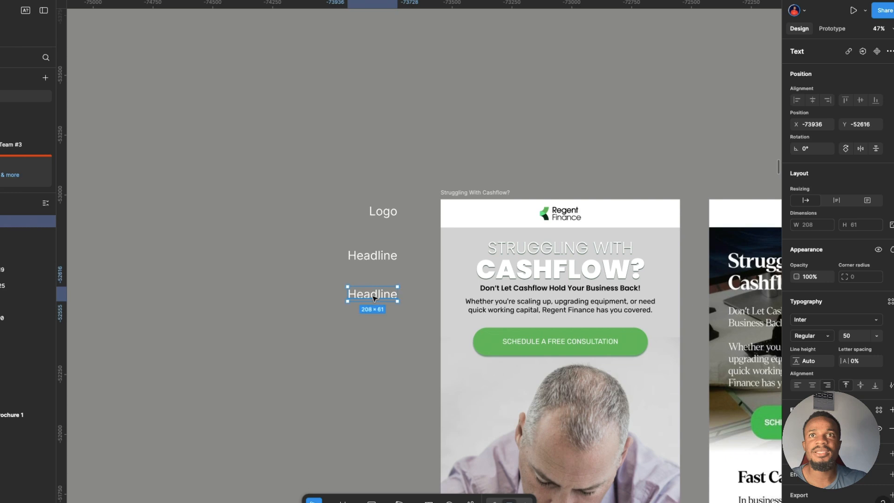
double_click(375, 298)
click(350, 295)
text(Sub-)
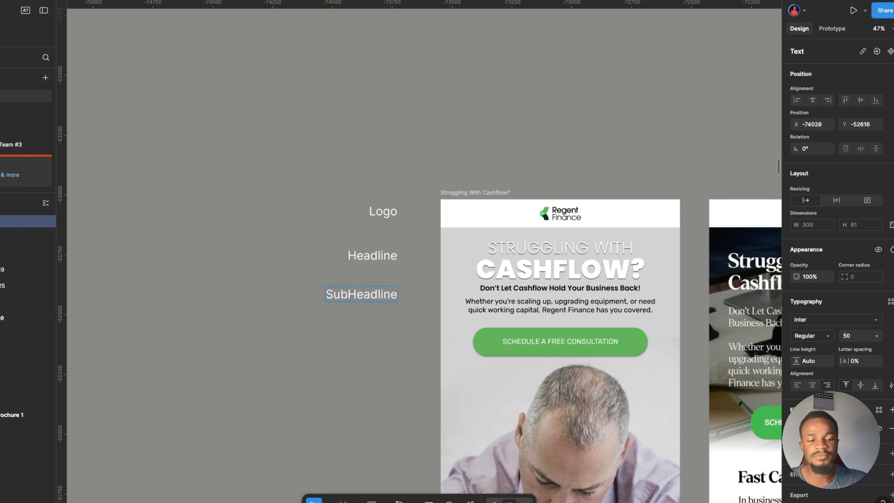
key(Escape)
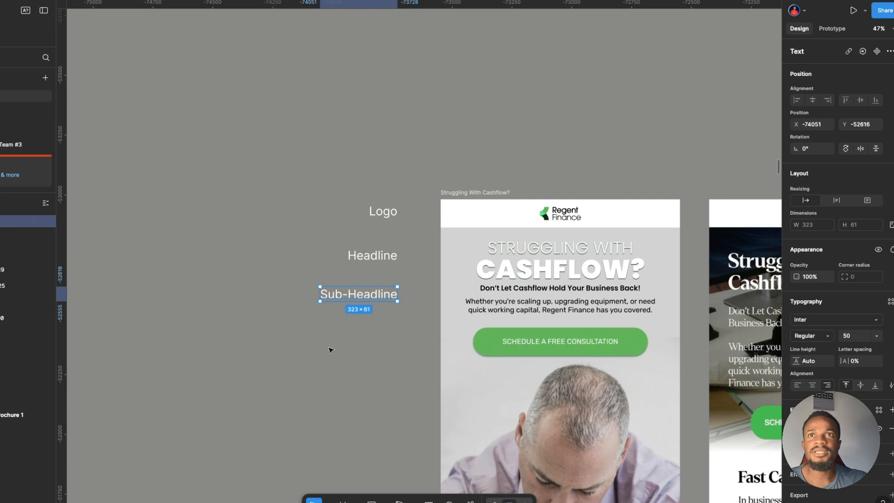
- Duplicate the Sub-Headline label beside the green consultation button and change the copy's text to "CTA"
drag(369, 296, 386, 342)
double_click(387, 342)
text(CTA)
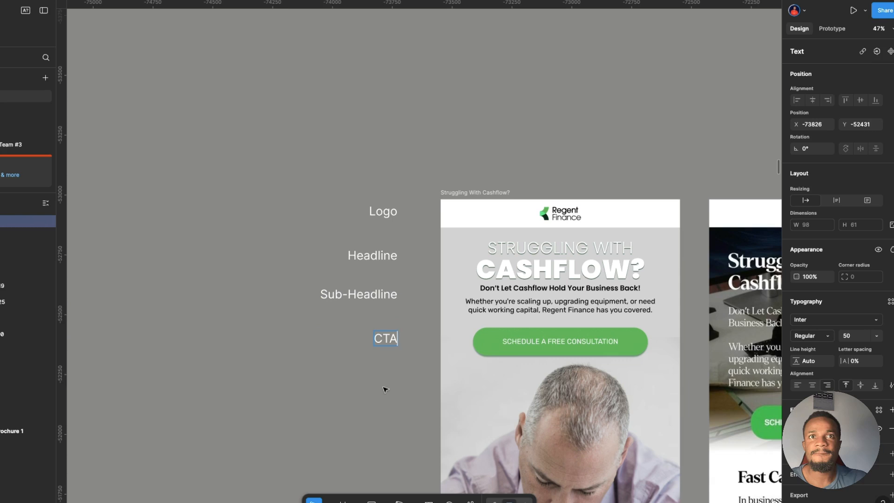
key(Escape)
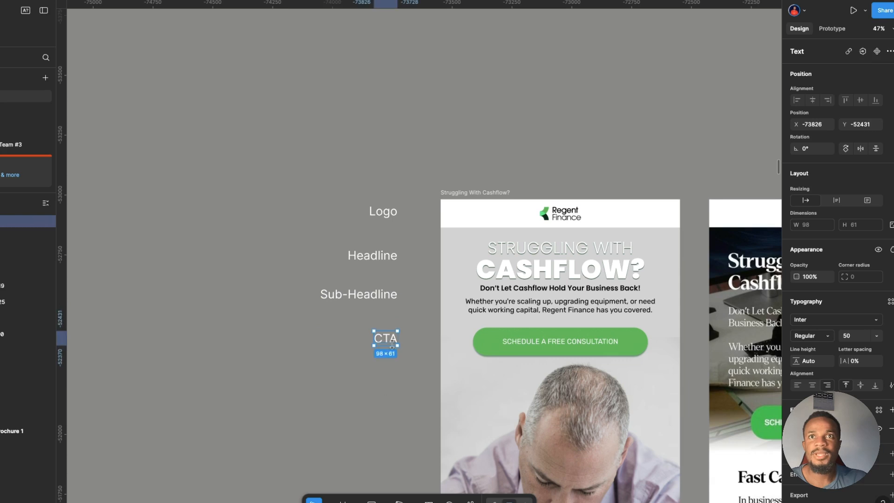
- Duplicate the CTA label further down beside the photo of the man and change the copy's text to "Hero Image"
drag(391, 340, 391, 455)
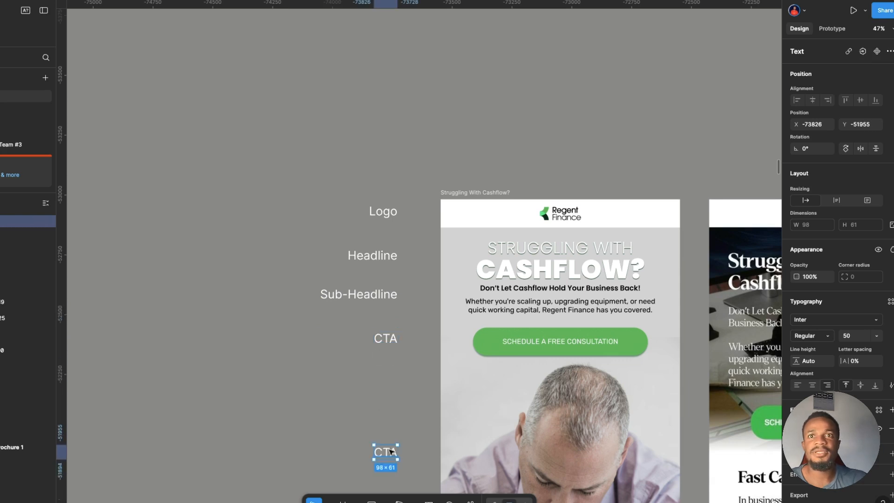
double_click(389, 452)
text(Image)
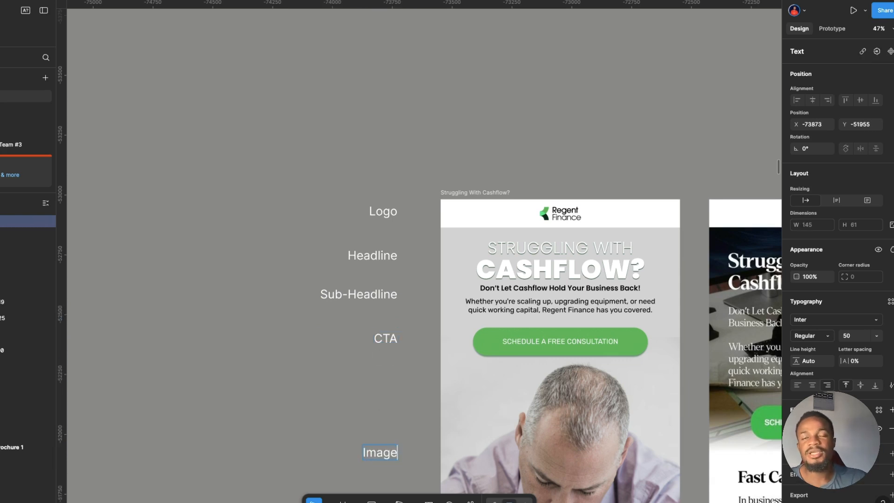
scroll(387, 387, down, 5)
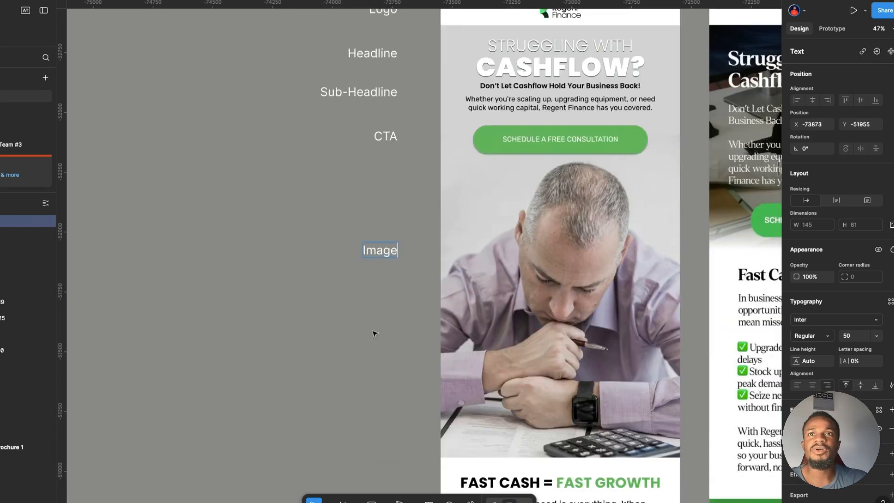
click(364, 250)
text(Hero)
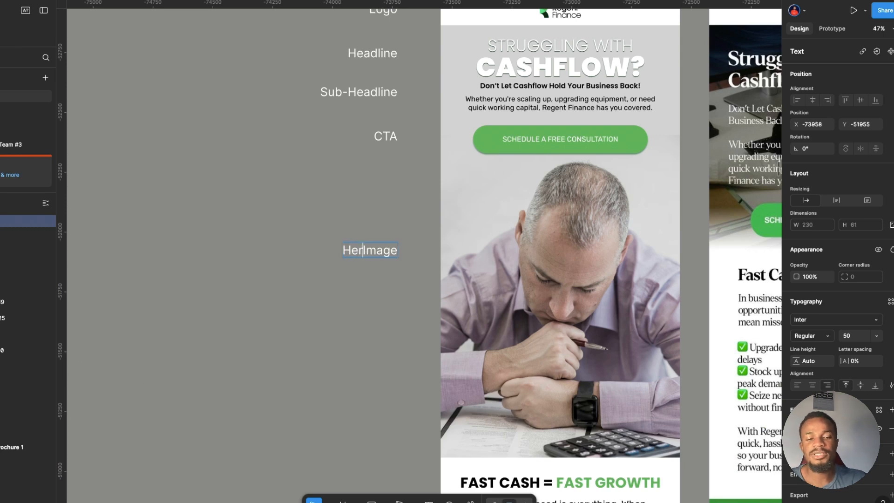
key(Escape)
scroll(438, 235, up, 5)
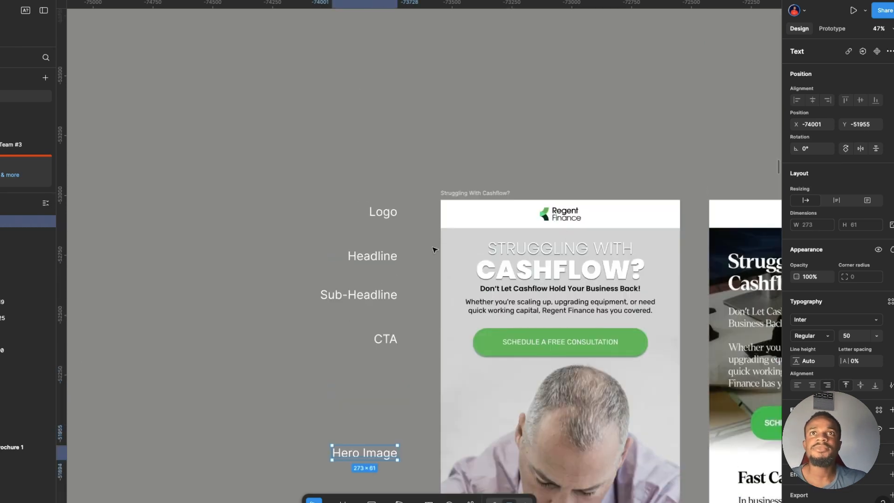
click(424, 264)
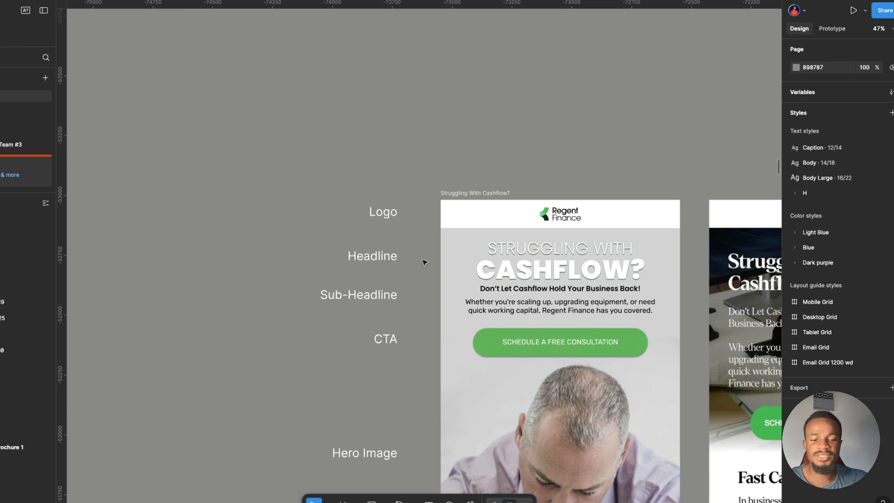
- Draw a bracket with the Pen tool joining the Headline and Sub-Headline labels, with a prong about 118 wide from each toward the email
key(p)
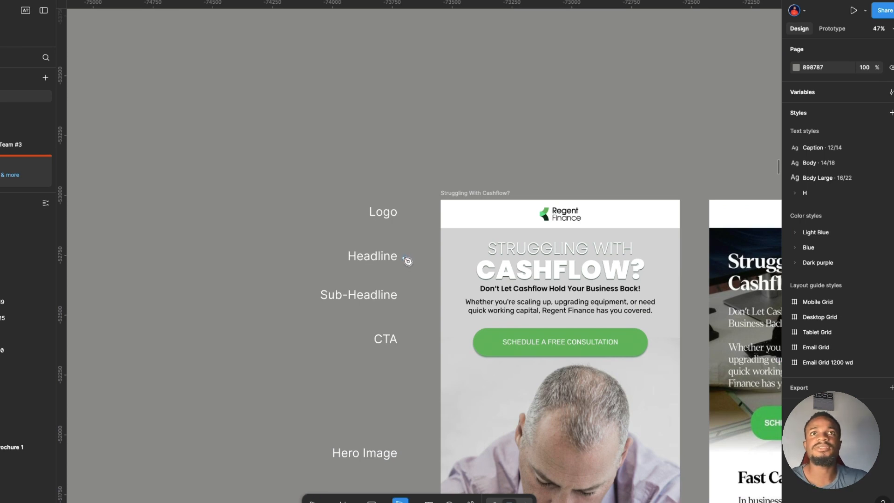
click(403, 257)
click(433, 258)
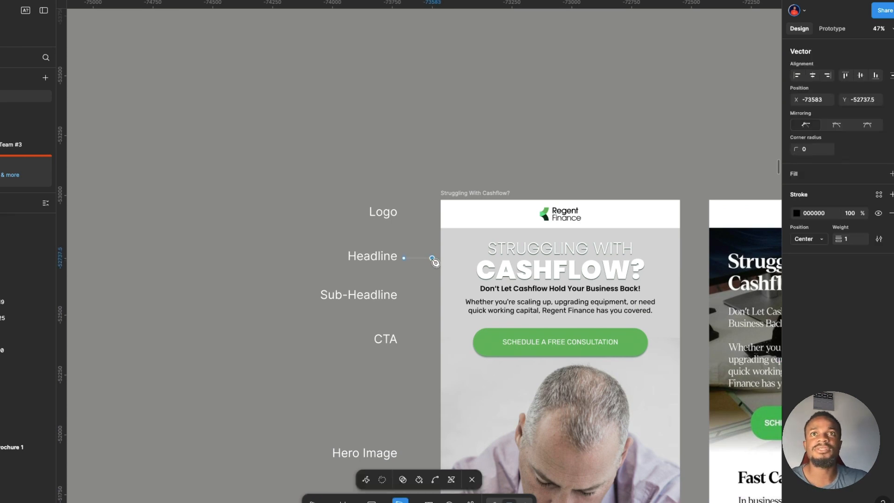
click(403, 258)
click(404, 296)
click(432, 296)
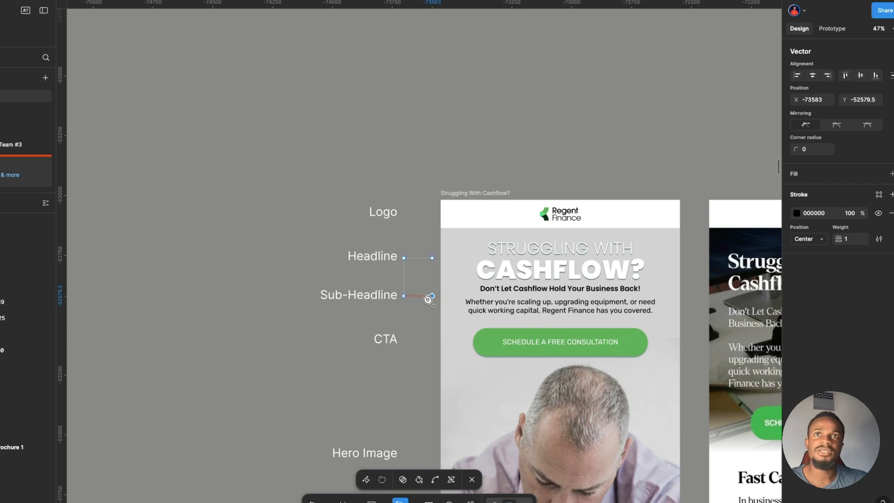
- Extend the bracket down past CTA to Hero Image, adding a matching prong at each label, for a total height of about 824
click(404, 296)
click(404, 339)
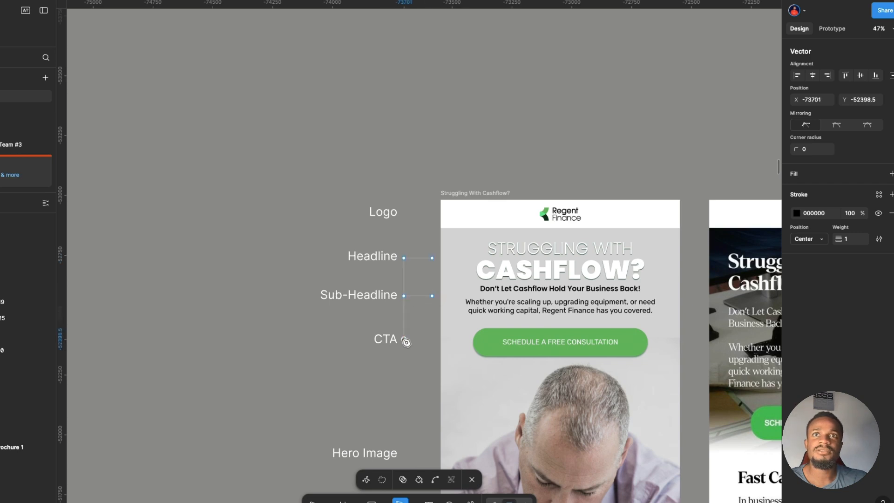
click(432, 339)
click(404, 339)
scroll(405, 336, down, 5)
click(404, 314)
click(432, 316)
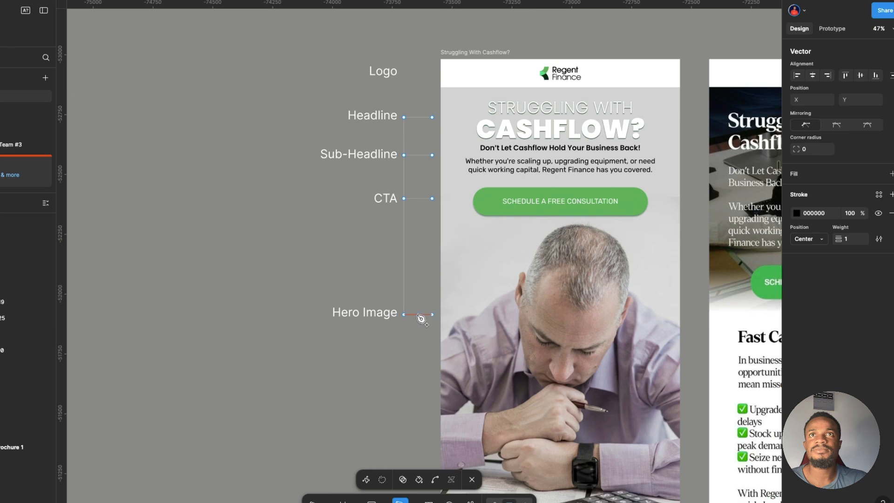
key(Escape)
click(393, 364)
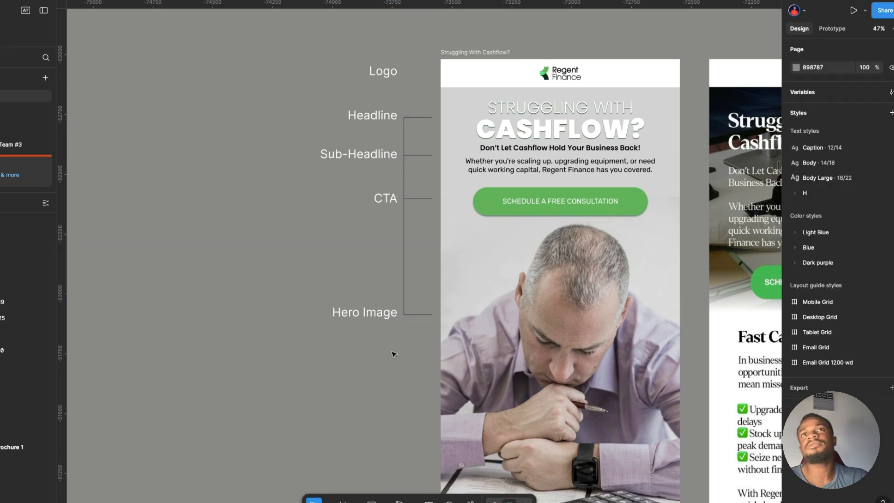
click(416, 313)
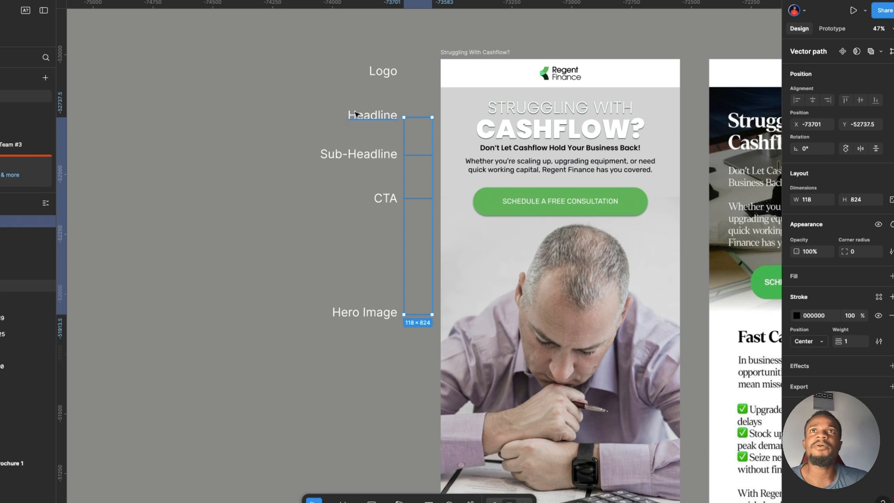
- Draw a horizontal line about 103 wide with the Pen tool from the Logo label toward the email header
scroll(409, 69, up, 2)
click(416, 86)
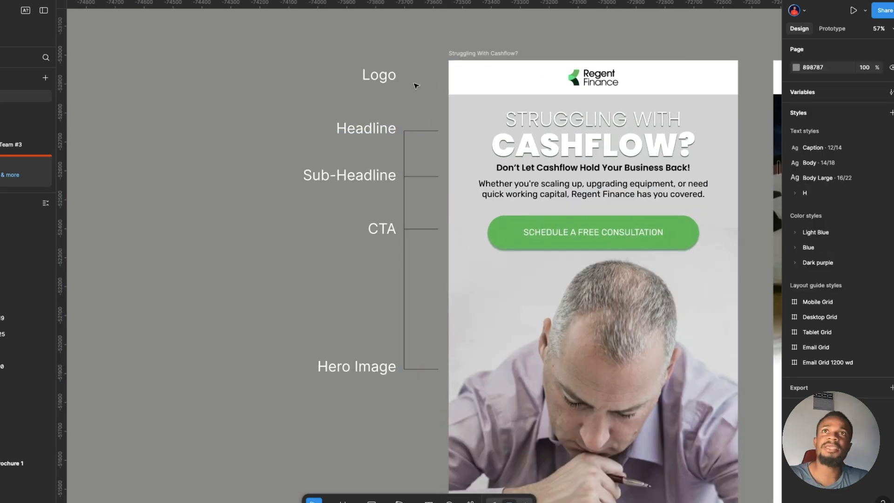
key(p)
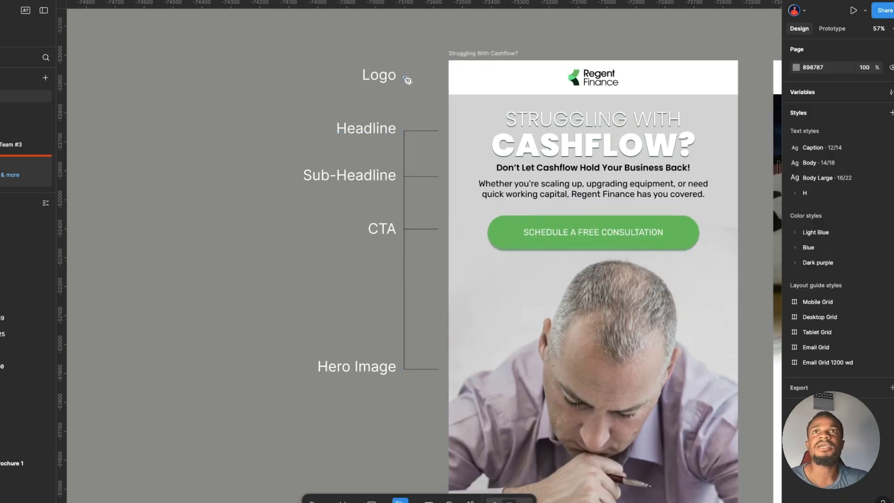
click(404, 77)
click(434, 78)
key(Escape)
key(Escape)
key(Escape)
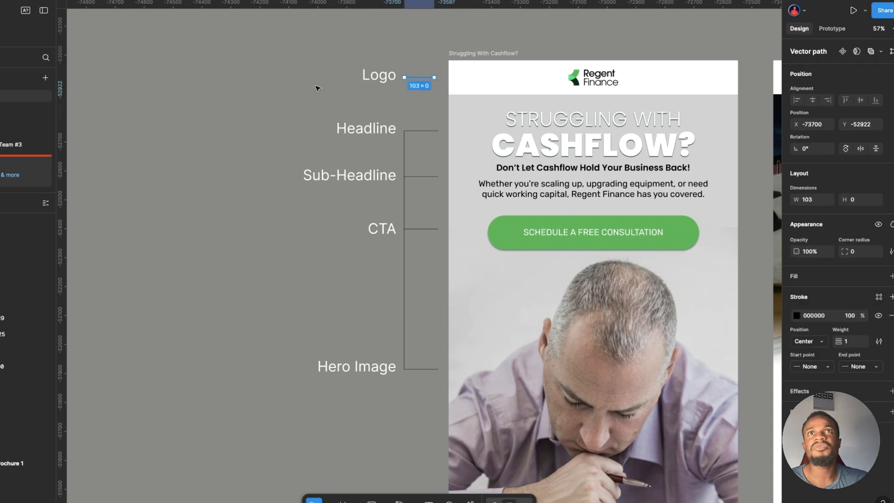
click(318, 88)
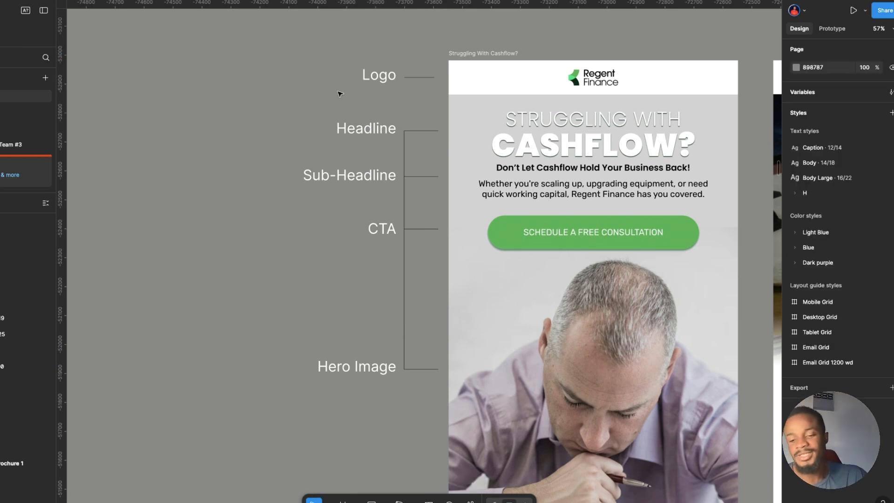
- Compare the header, headline, call-to-action and hero image sections of the two email designs
scroll(368, 100, down, 1)
scroll(366, 96, down, 2)
scroll(512, 79, right, 5)
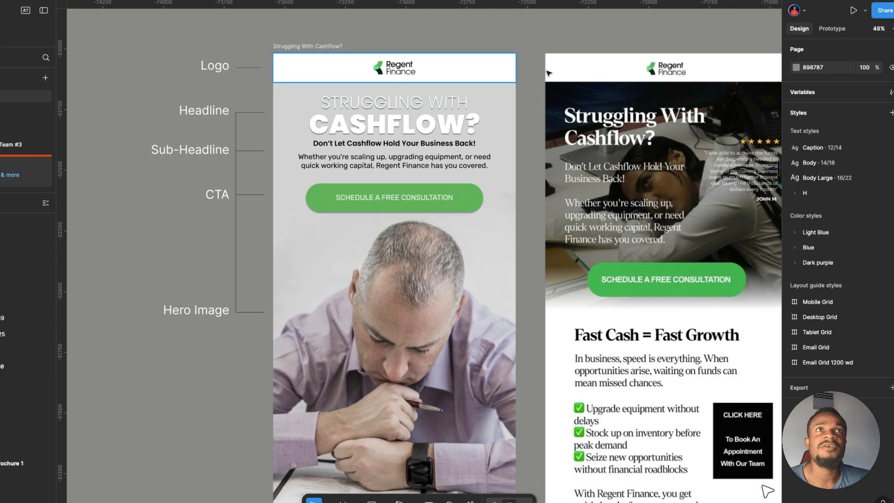
scroll(535, 79, right, 2)
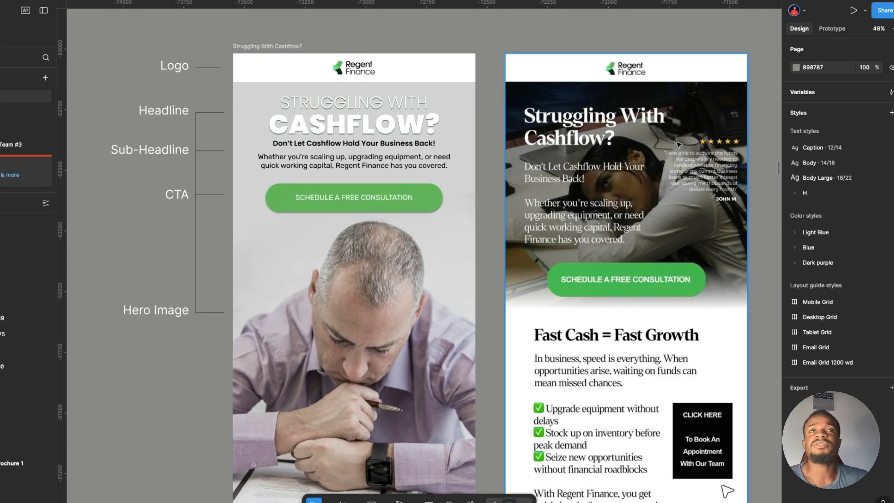
scroll(564, 113, right, 2)
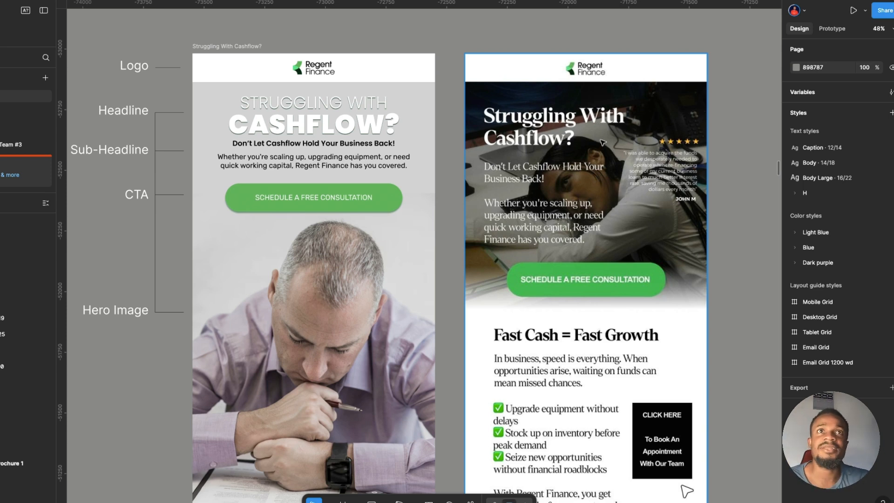
scroll(582, 178, down, 3)
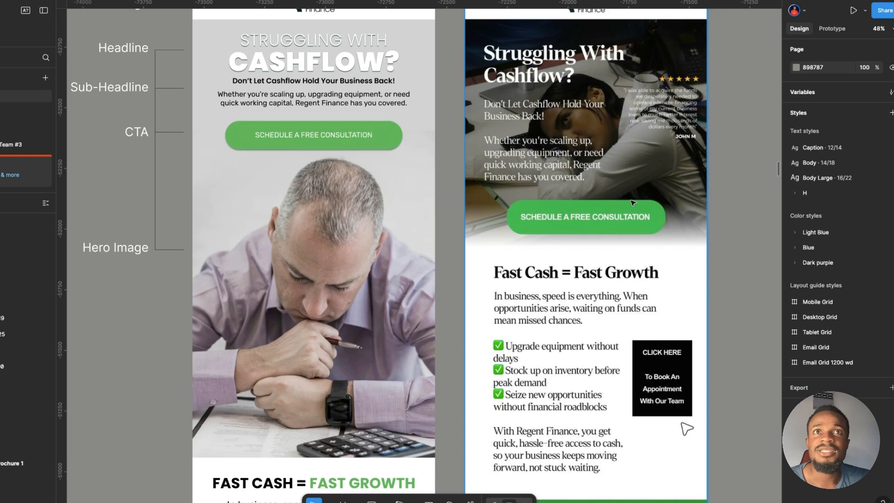
scroll(654, 200, down, 2)
scroll(385, 126, left, 5)
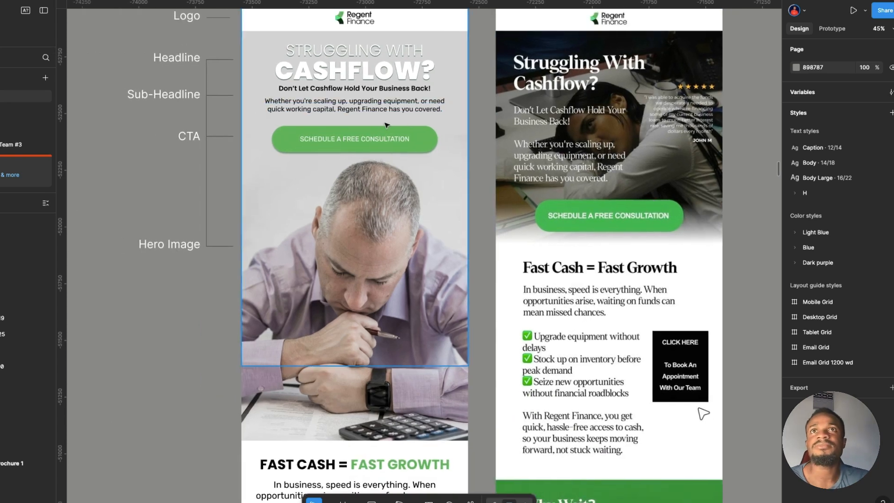
scroll(293, 76, up, 1)
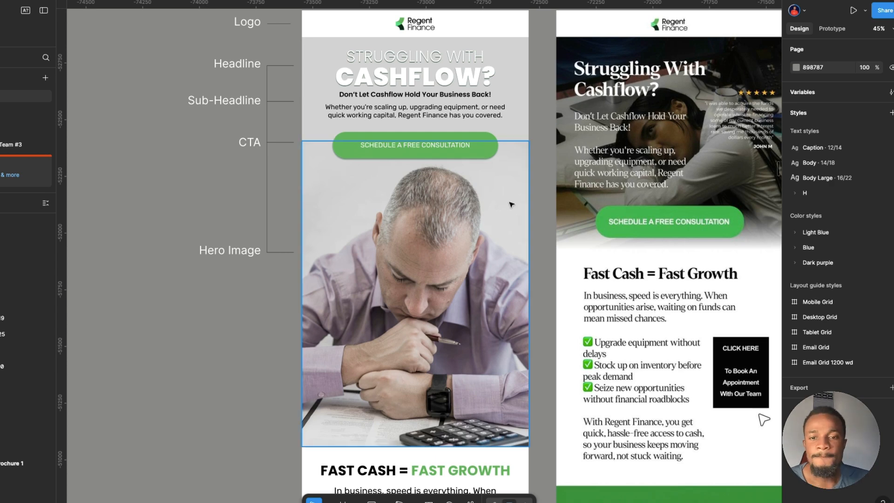
- Duplicate the Hero Image label down beside the FAST CASH = FAST GROWTH section and change the copy's text to "Body"
scroll(571, 212, down, 1)
scroll(571, 212, down, 5)
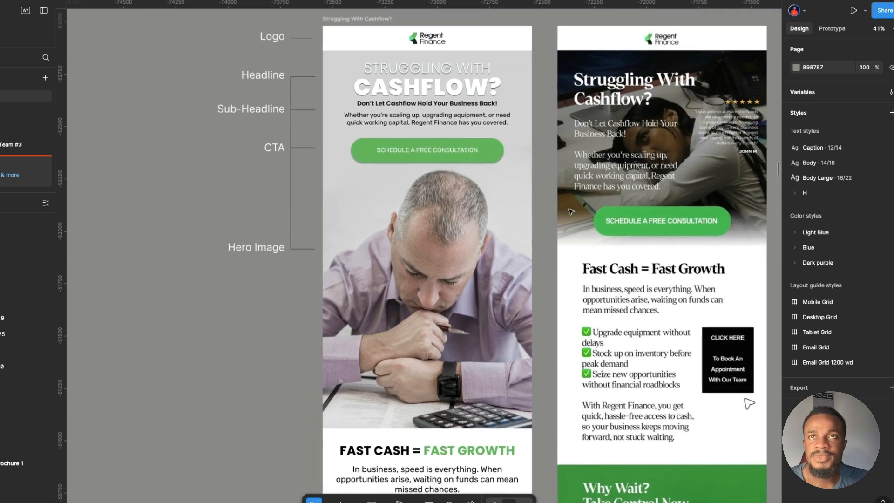
scroll(470, 223, left, 4)
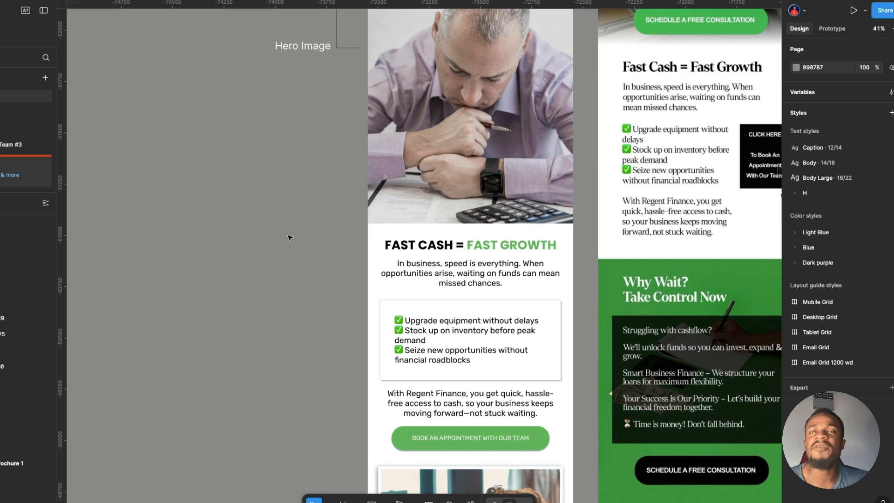
click(361, 46)
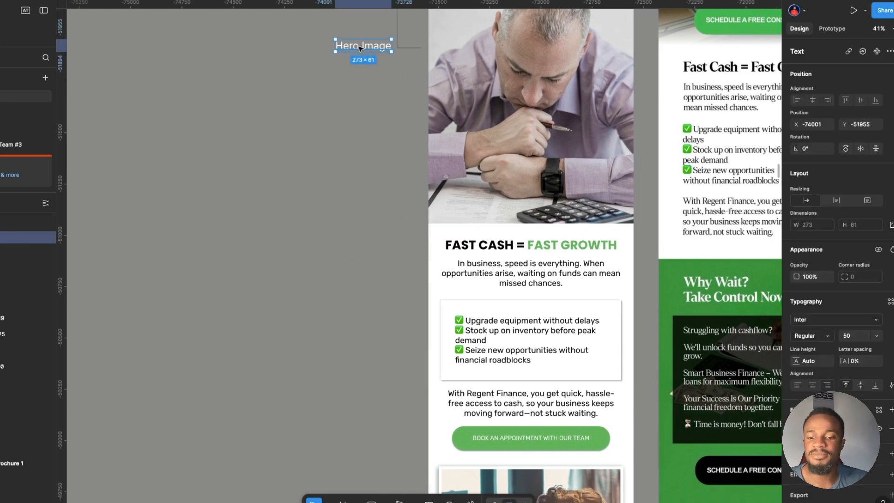
drag(360, 47, 360, 259)
double_click(346, 258)
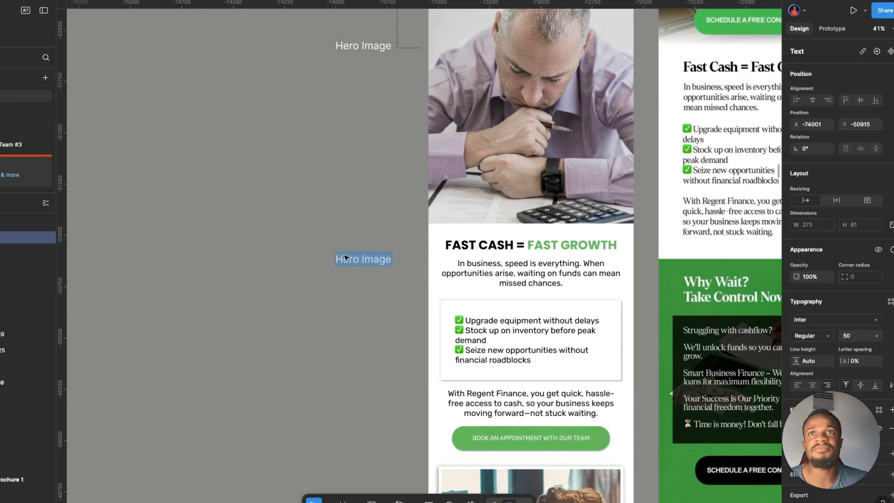
text(Body)
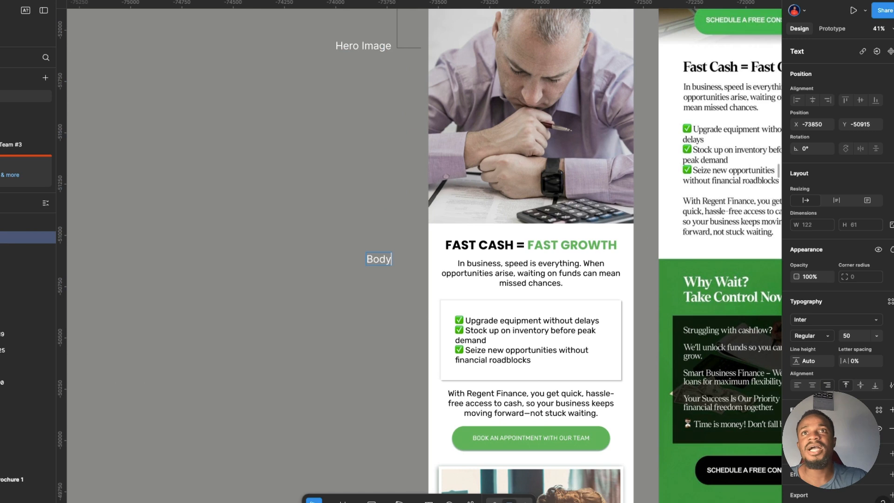
key(Escape)
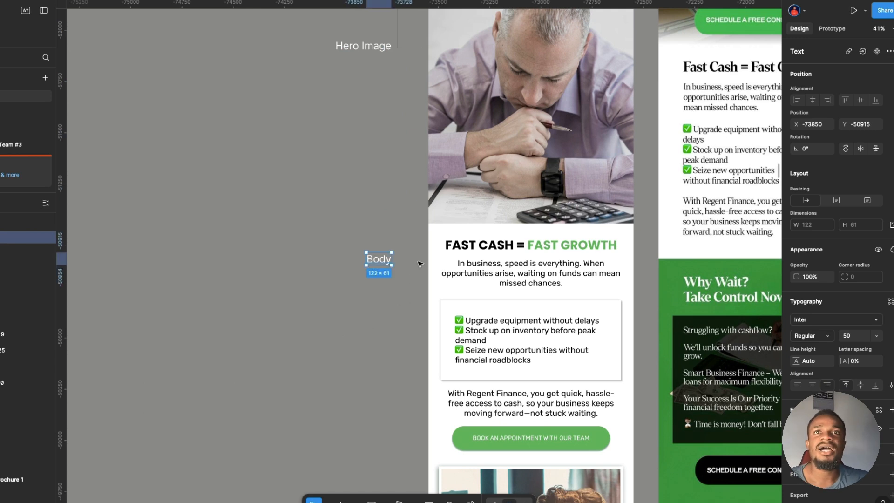
key(Escape)
- Draw a tall bracket with the Pen tool from the FAST CASH heading to the end of the THANK YOU section, with a short prong at each end
key(p)
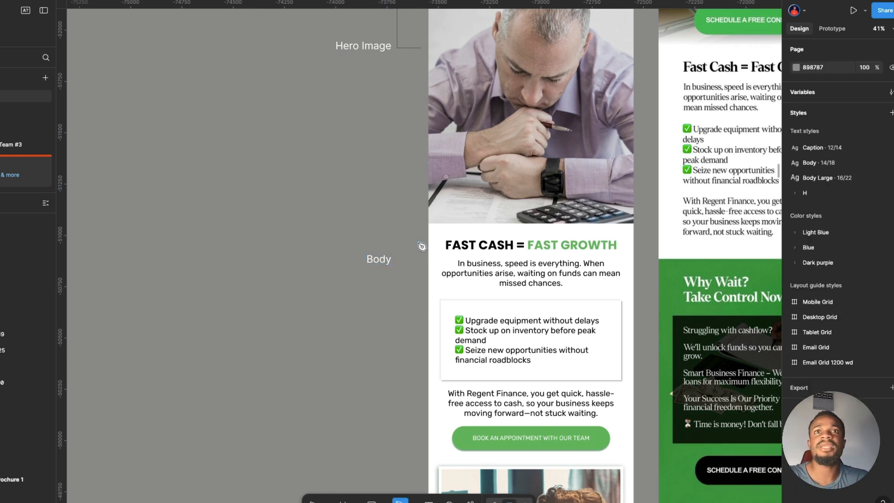
click(419, 243)
click(403, 243)
scroll(405, 240, down, 5)
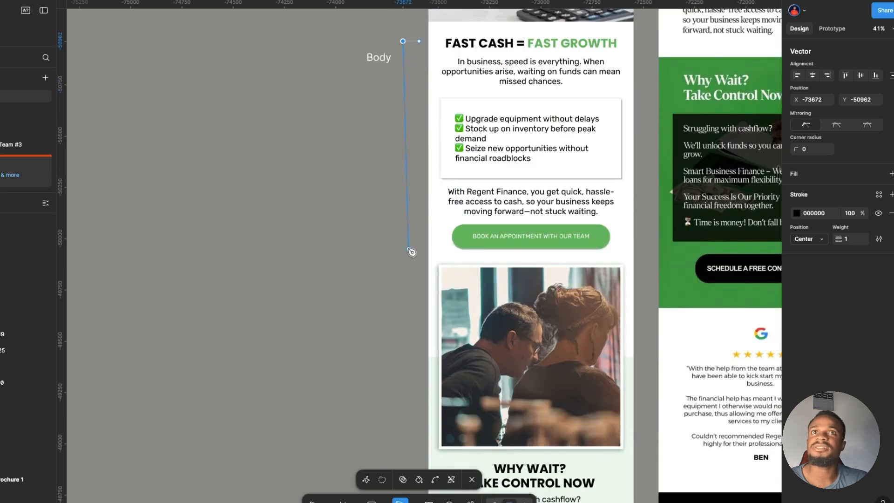
scroll(412, 252, down, 1)
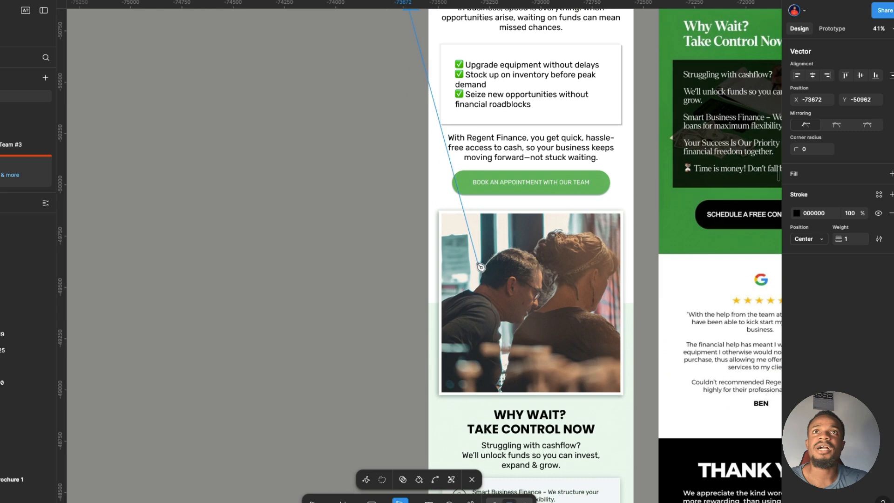
scroll(415, 253, down, 5)
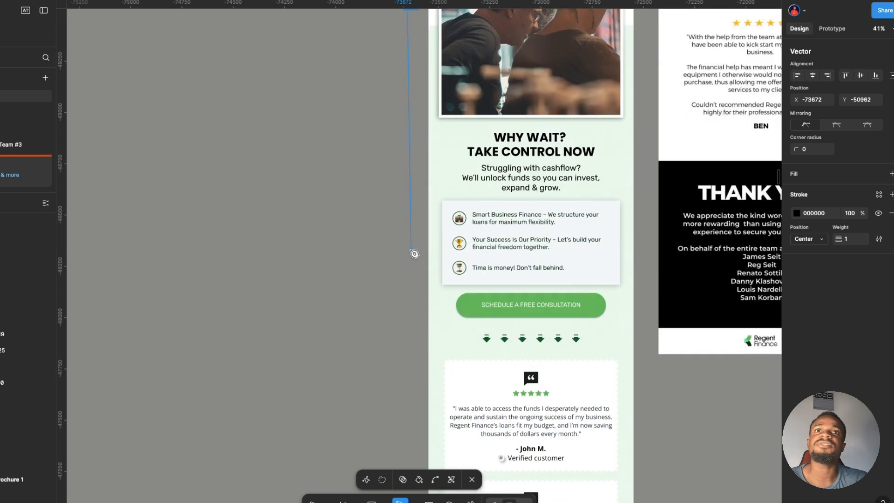
scroll(414, 254, down, 5)
scroll(405, 292, down, 5)
click(407, 319)
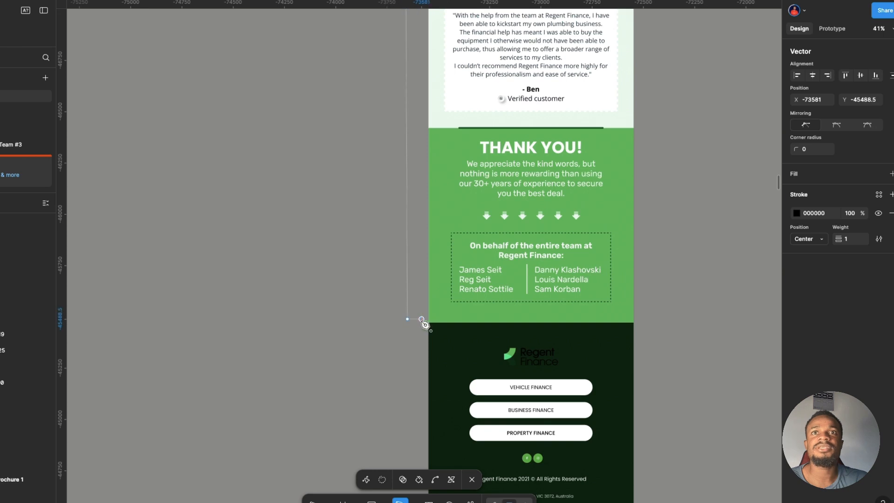
click(422, 319)
key(Escape)
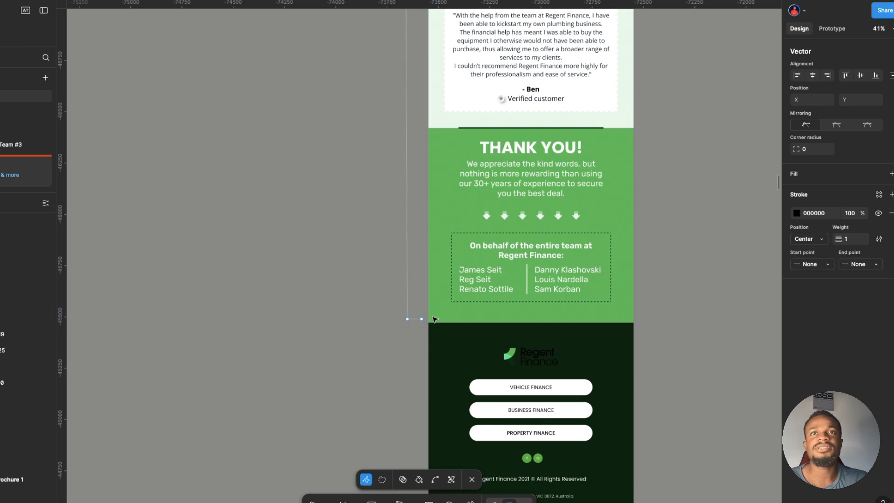
key(Escape)
key(Escape)
- Move the Body label down alongside the tall bracket and align their vertical centers
scroll(421, 273, down, 8)
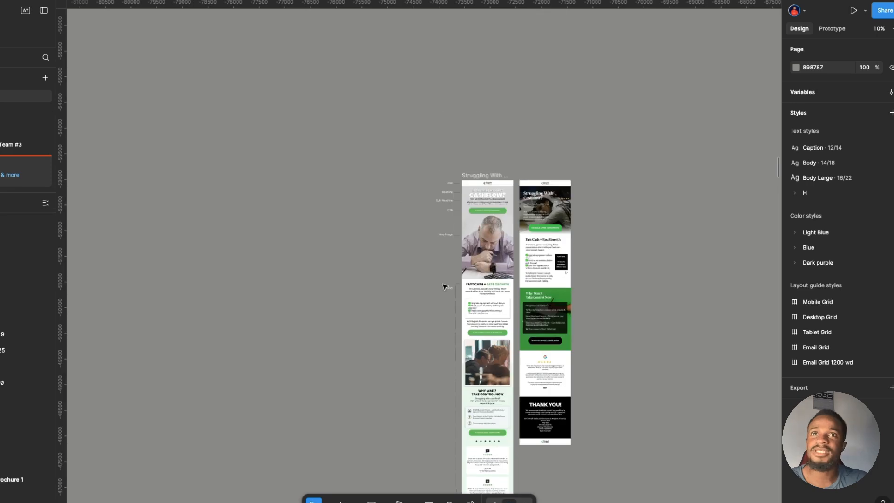
scroll(445, 286, up, 3)
click(452, 291)
click(453, 306)
drag(454, 291, 454, 430)
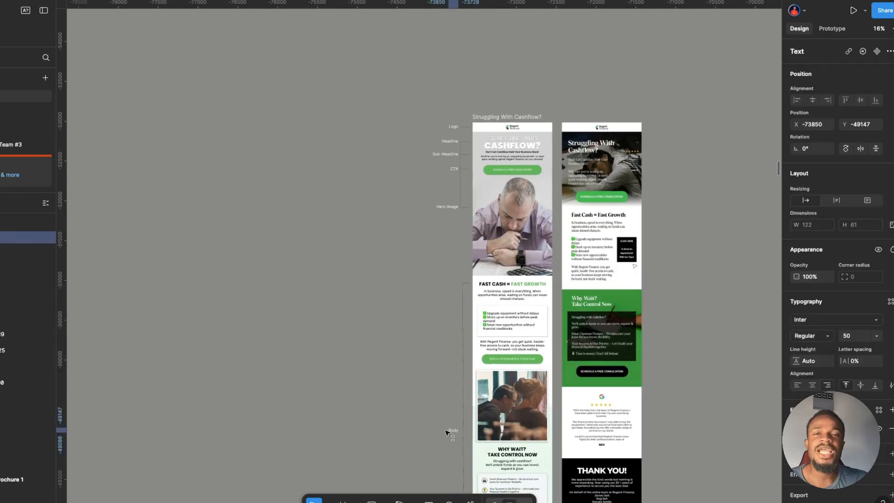
scroll(368, 311, down, 3)
scroll(354, 308, down, 2)
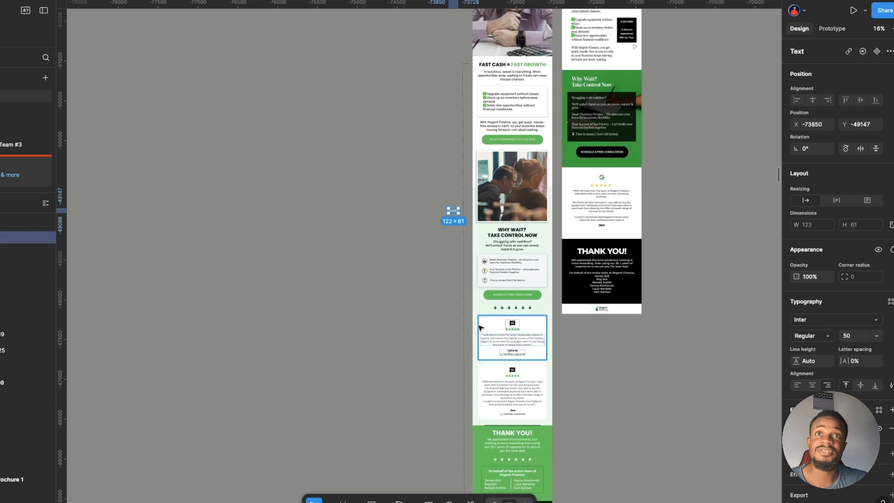
shift+click(464, 319)
key(alt+v)
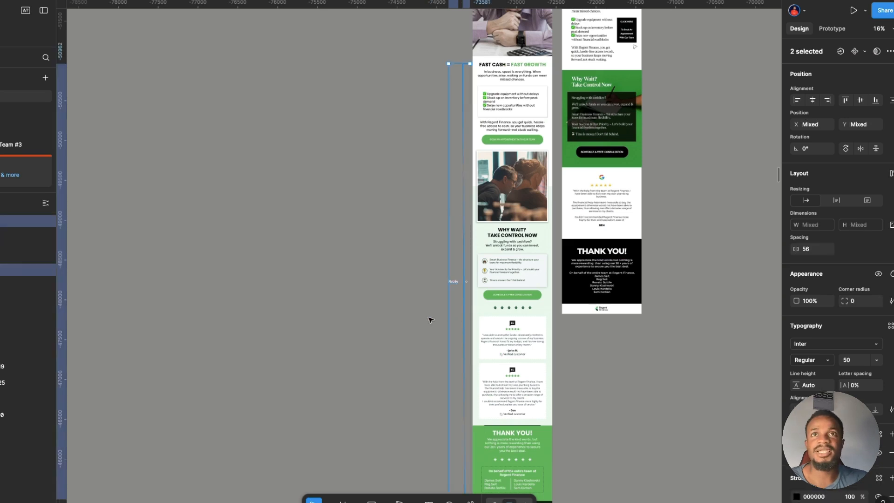
click(405, 316)
- Draw a 1000 × 162 slice around the row of dark green arrows above the testimonials in the first email
scroll(520, 260, up, 3)
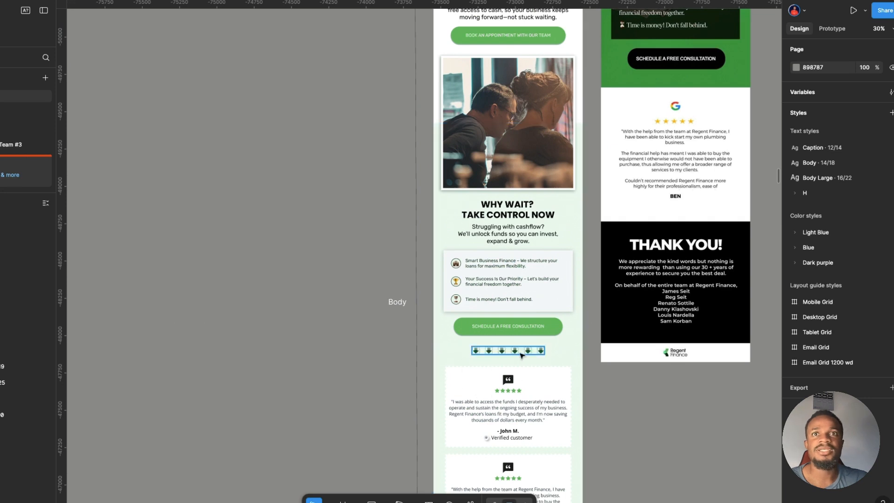
key(f)
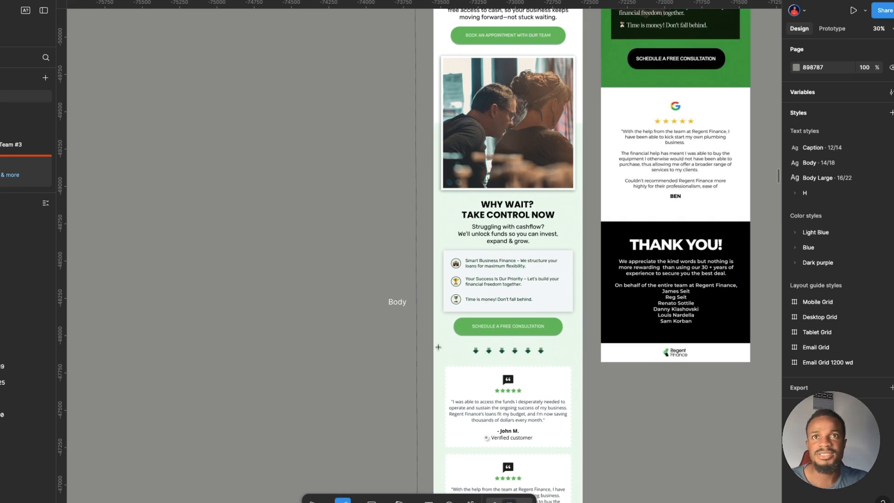
drag(434, 338, 581, 362)
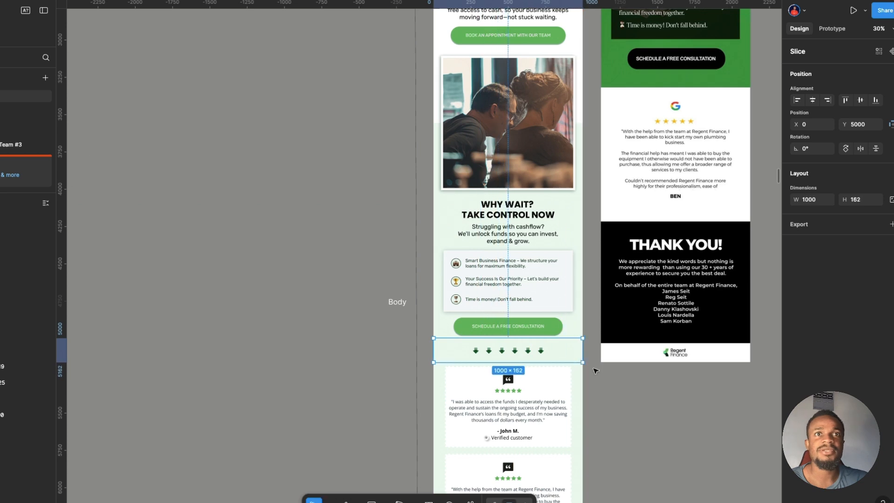
click(594, 369)
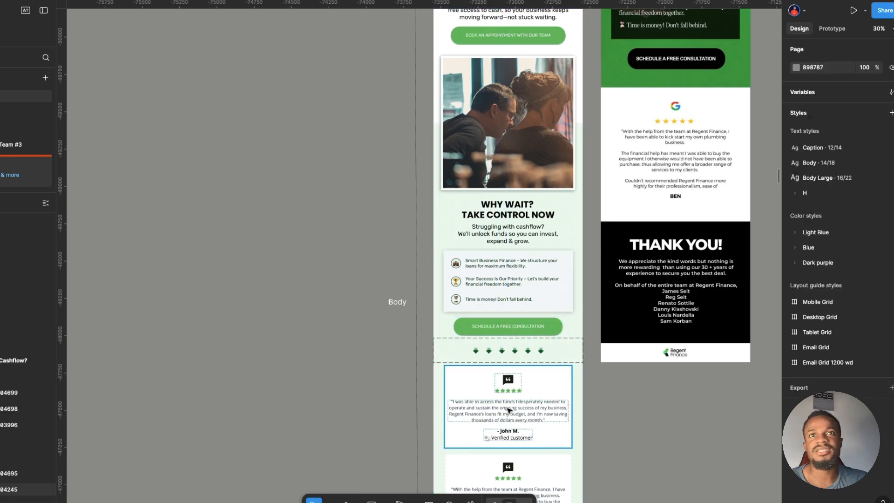
- Look over the testimonials and THANK YOU section, then undo the slice around the row of arrows
scroll(497, 409, down, 3)
scroll(496, 408, down, 2)
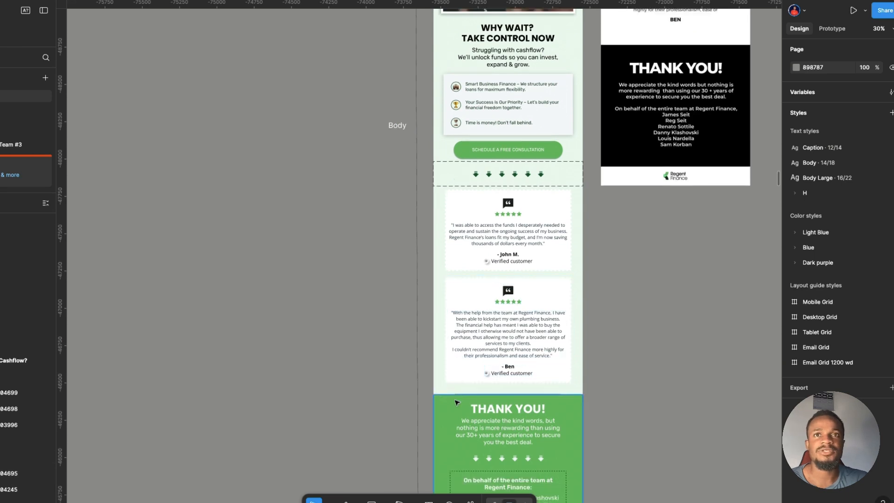
scroll(508, 396, down, 1)
scroll(508, 388, down, 1)
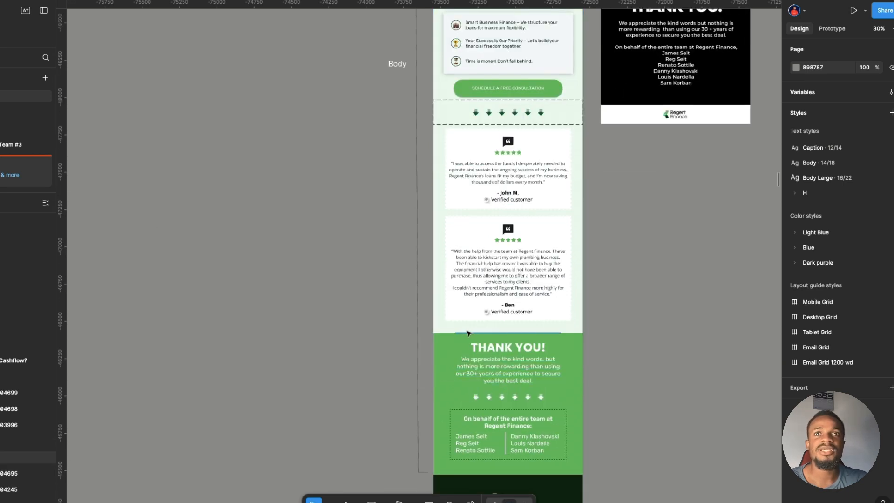
scroll(468, 341, up, 6)
key(ctrl+z)
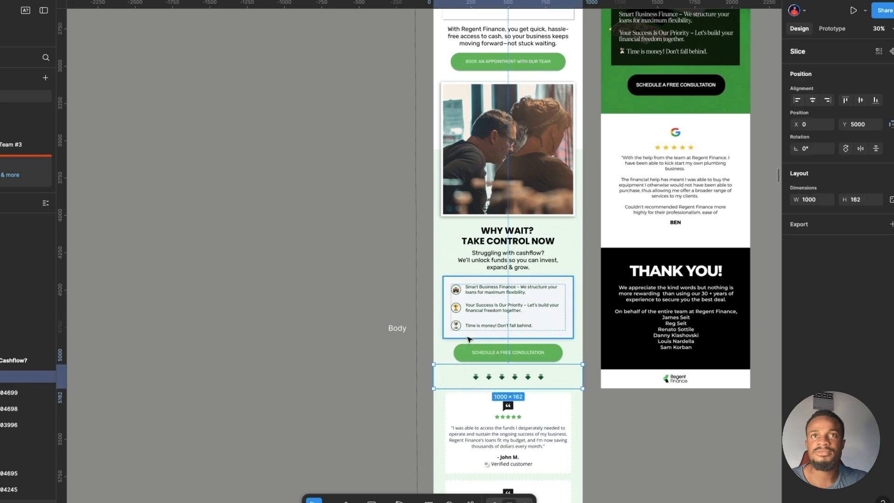
key(ctrl+z)
scroll(494, 312, up, 1)
scroll(494, 313, up, 5)
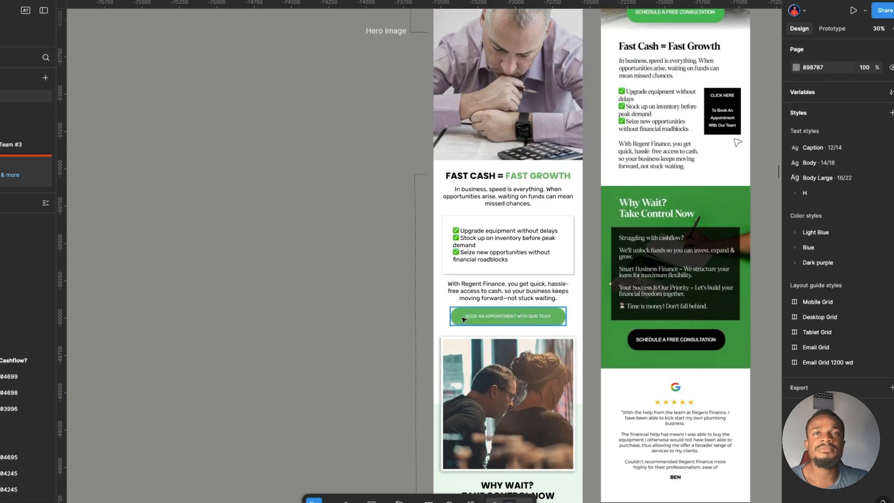
scroll(522, 316, down, 1)
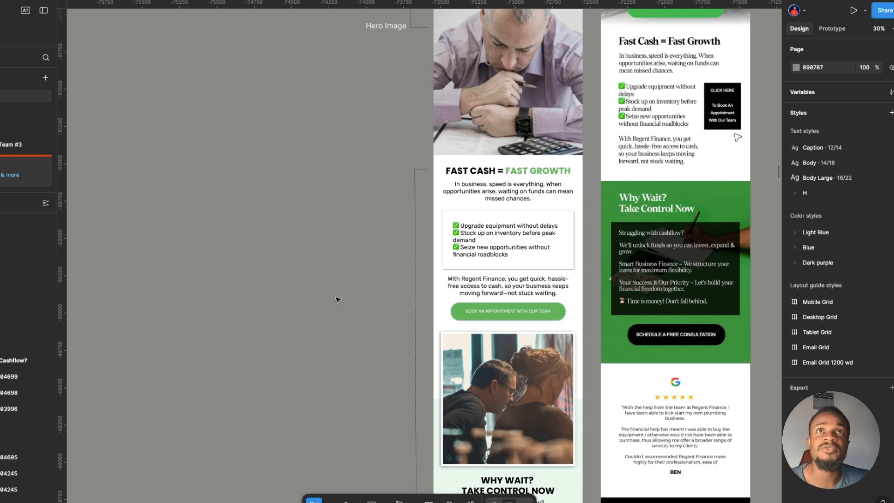
- Review the first email's body from the FAST CASH section through the testimonials to the footer, alongside the second design
scroll(337, 302, down, 5)
scroll(330, 302, down, 2)
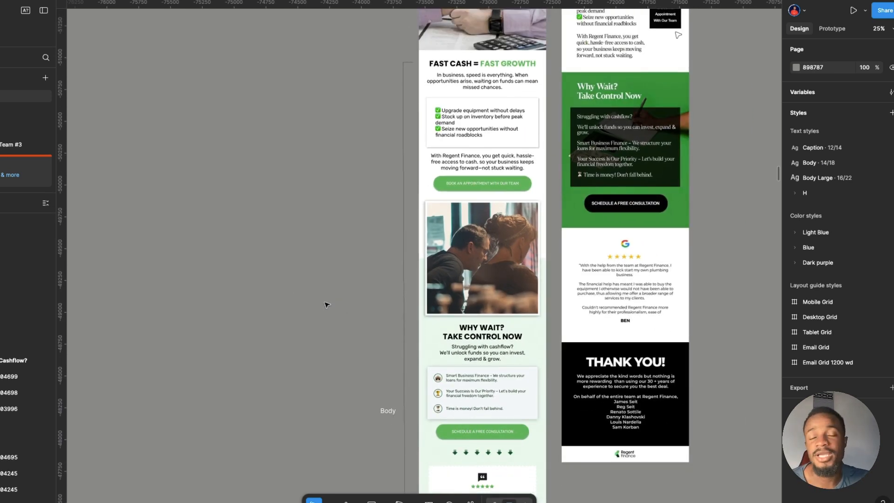
scroll(494, 252, down, 10)
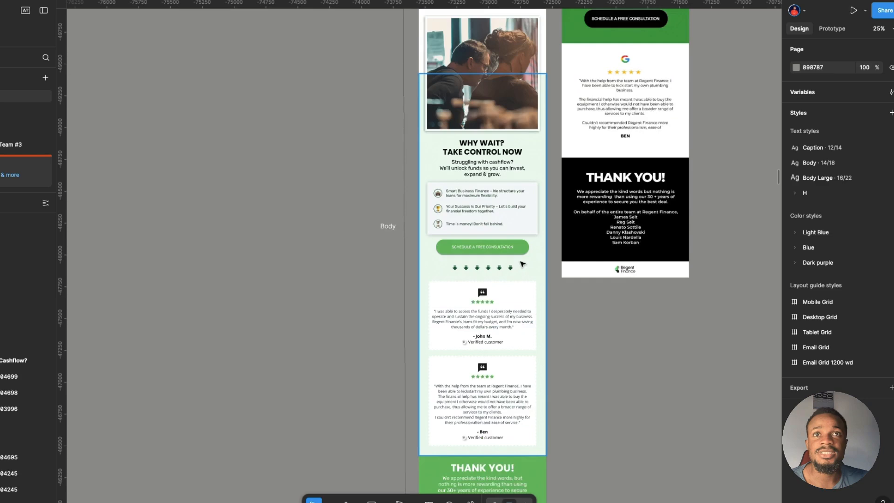
scroll(497, 245, down, 3)
scroll(483, 249, up, 4)
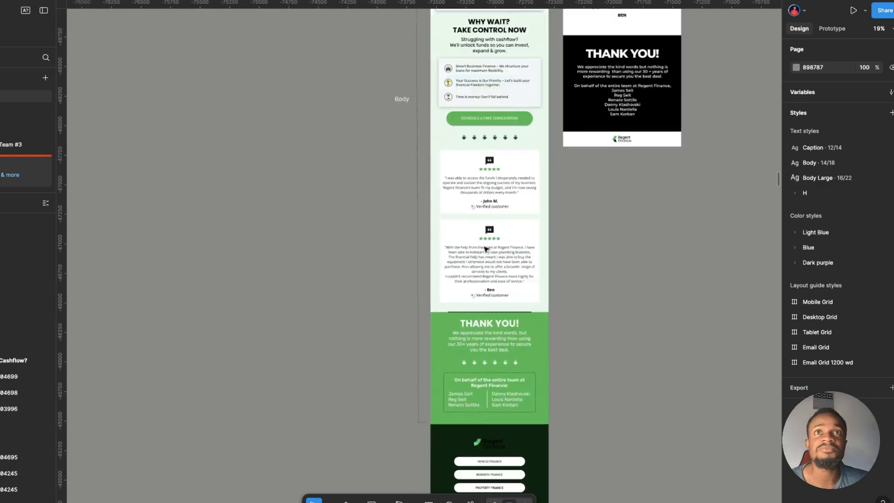
scroll(489, 98, up, 4)
scroll(495, 104, up, 4)
scroll(484, 186, down, 4)
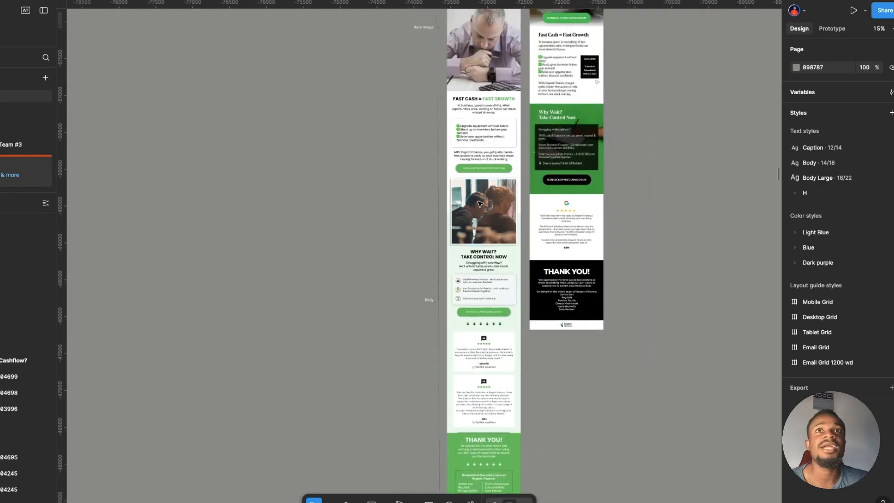
scroll(473, 207, up, 5)
scroll(473, 207, down, 8)
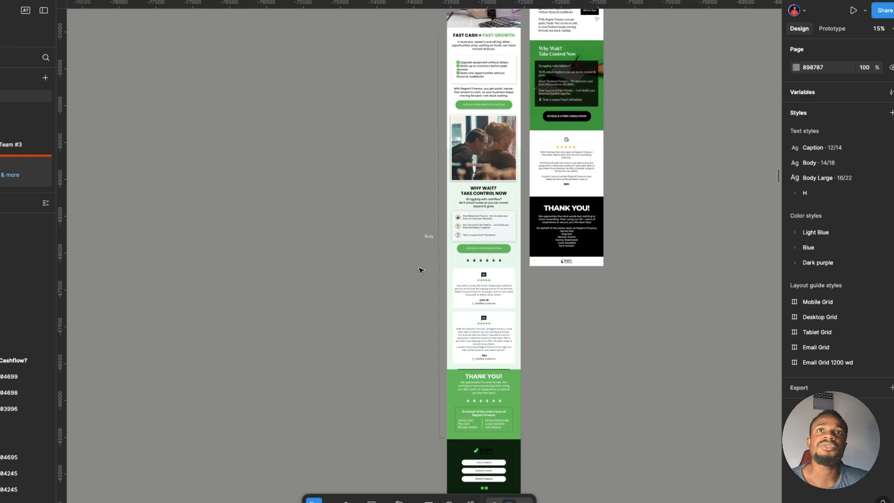
scroll(448, 239, up, 8)
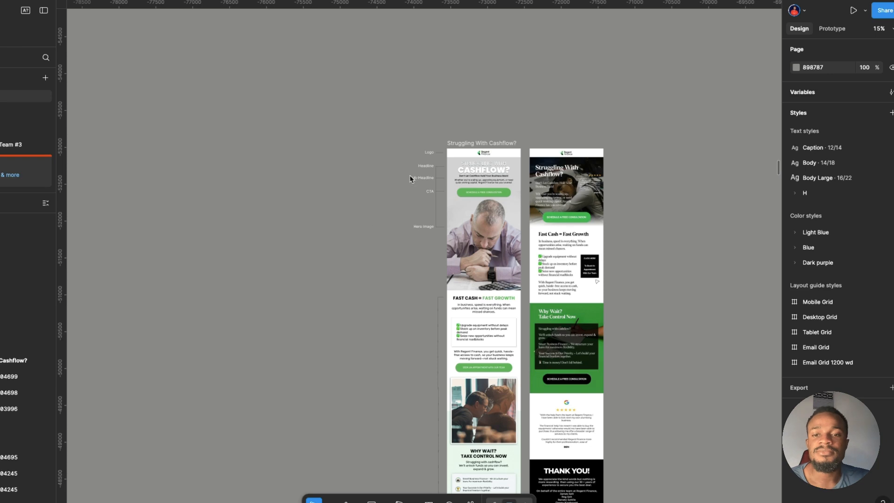
- Compare the hero sections of both emails, including logo, headline, sub-headline, call-to-action button and hero image
scroll(409, 179, up, 5)
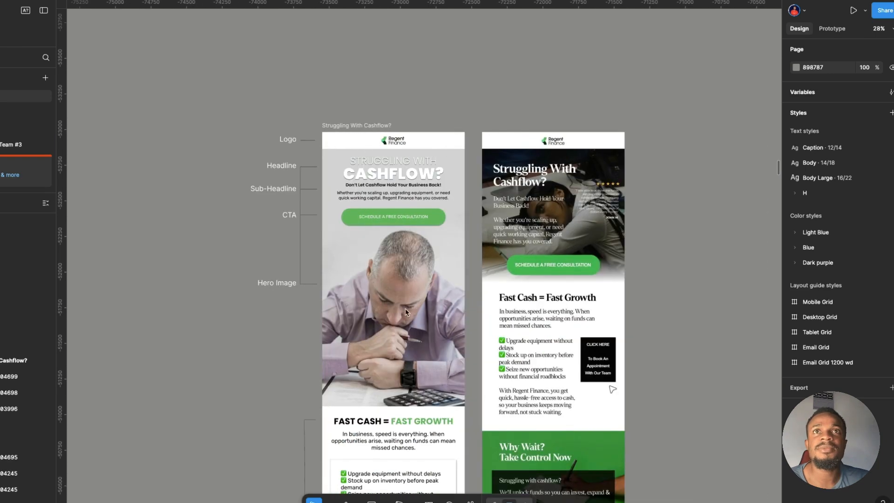
scroll(360, 142, up, 5)
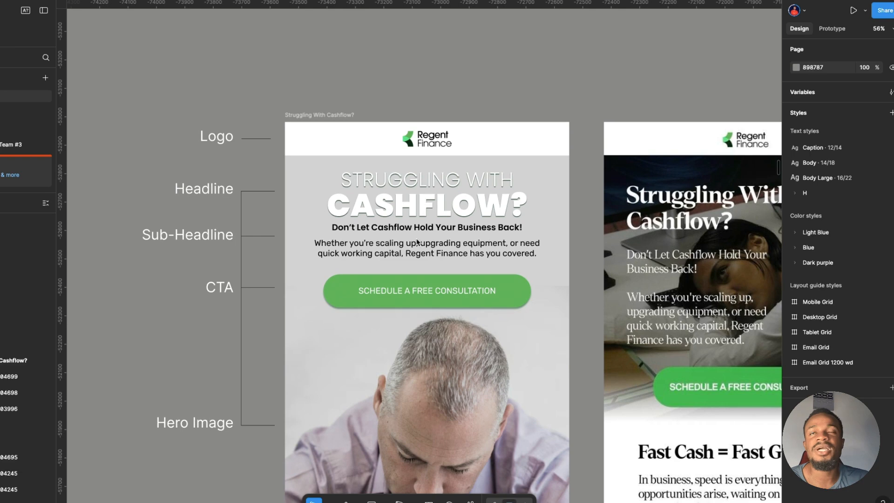
scroll(458, 290, down, 5)
scroll(489, 187, up, 5)
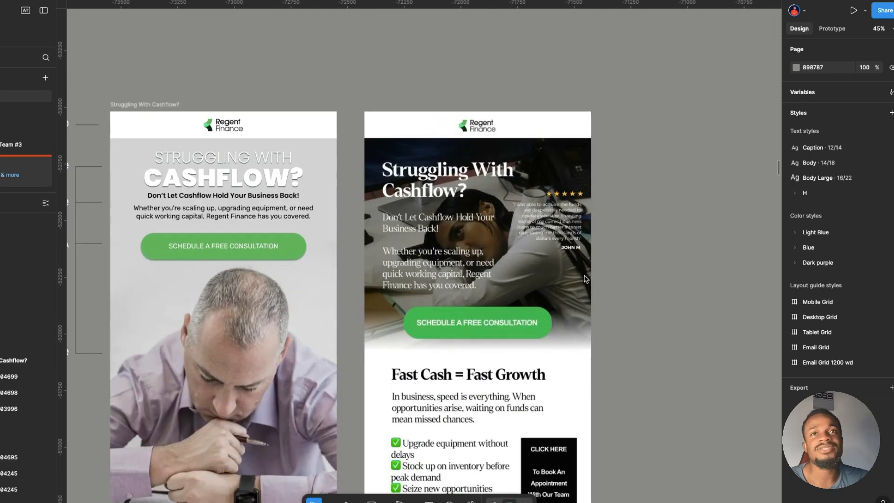
scroll(538, 209, down, 1)
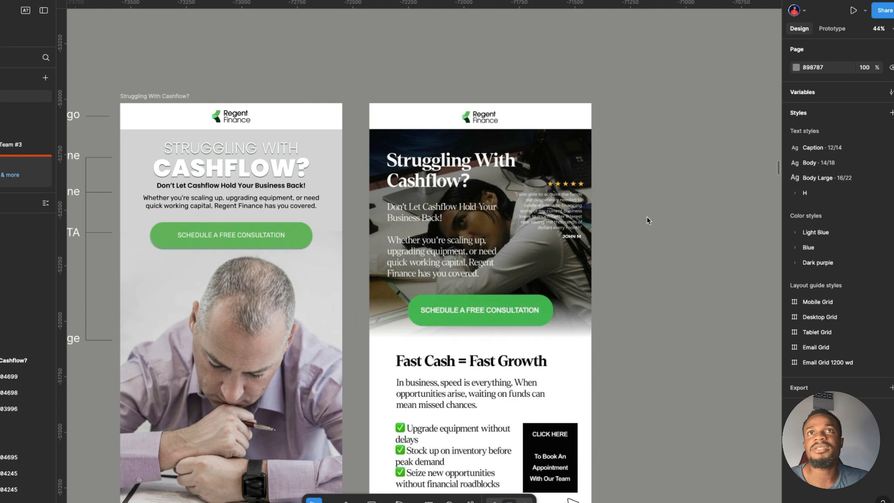
scroll(647, 217, left, 2)
scroll(500, 219, down, 1)
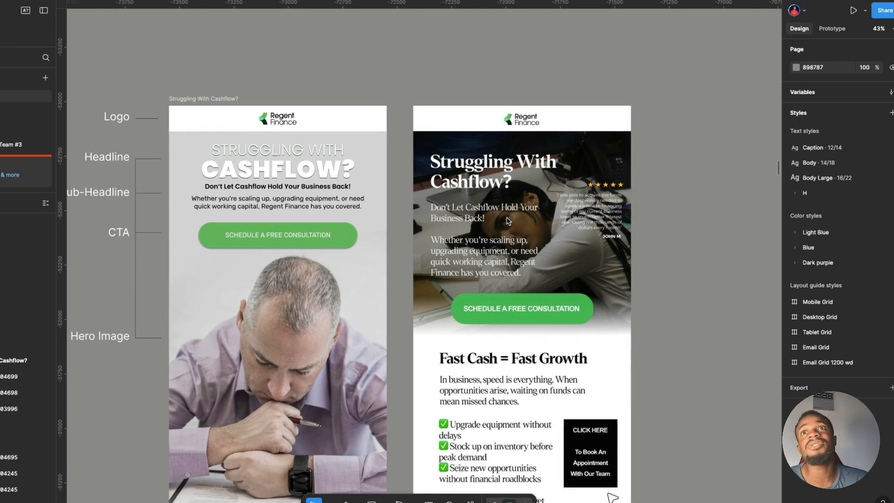
scroll(611, 221, down, 5)
scroll(591, 219, down, 3)
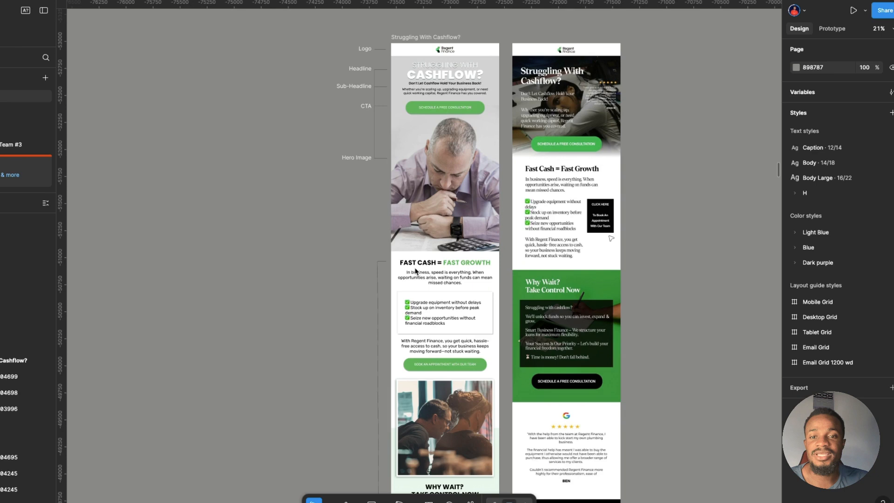
- Compare the Fast Cash and Why Wait sections of both emails, including their images, checklists and call-to-action buttons
scroll(415, 271, up, 2)
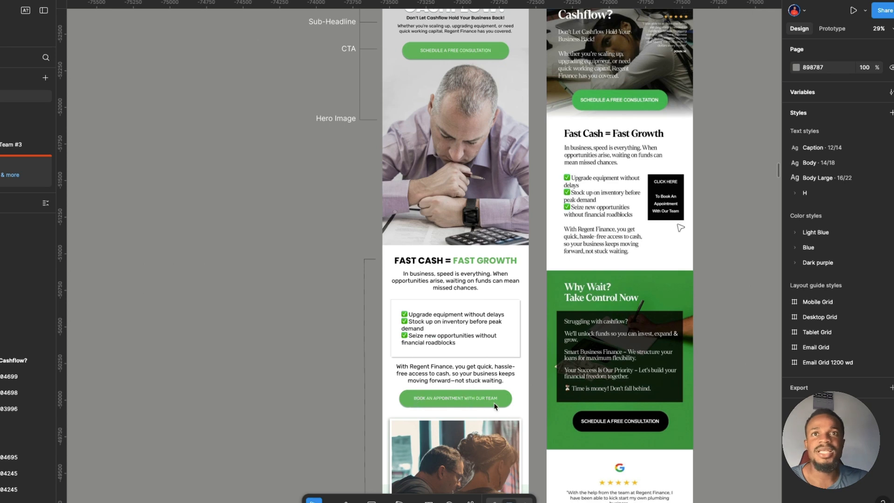
scroll(427, 402, right, 3)
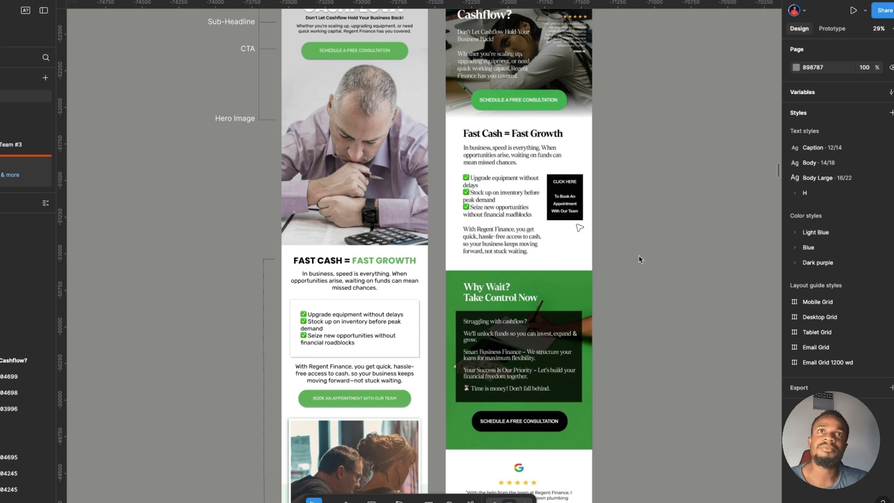
scroll(636, 247, down, 3)
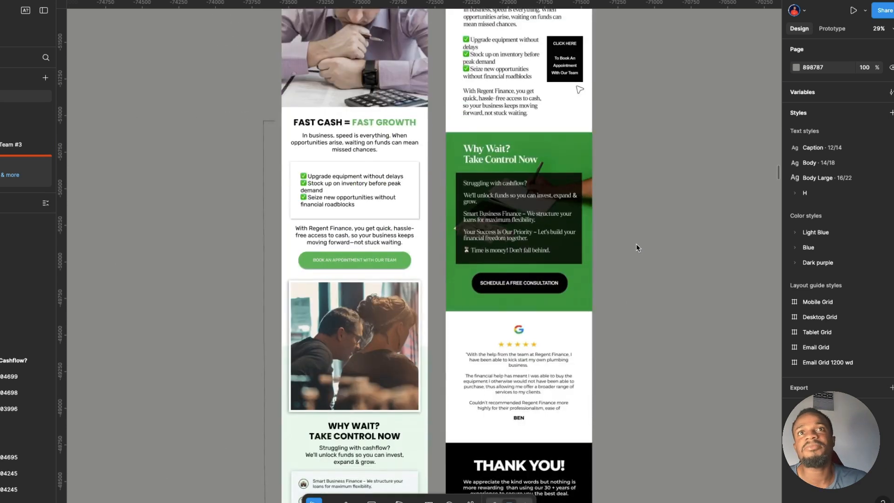
scroll(636, 244, down, 1)
scroll(636, 247, down, 1)
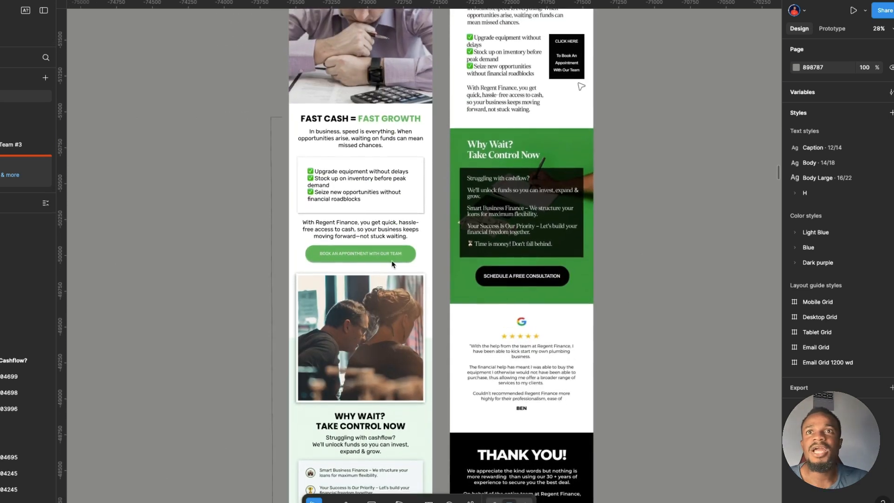
scroll(300, 330, left, 2)
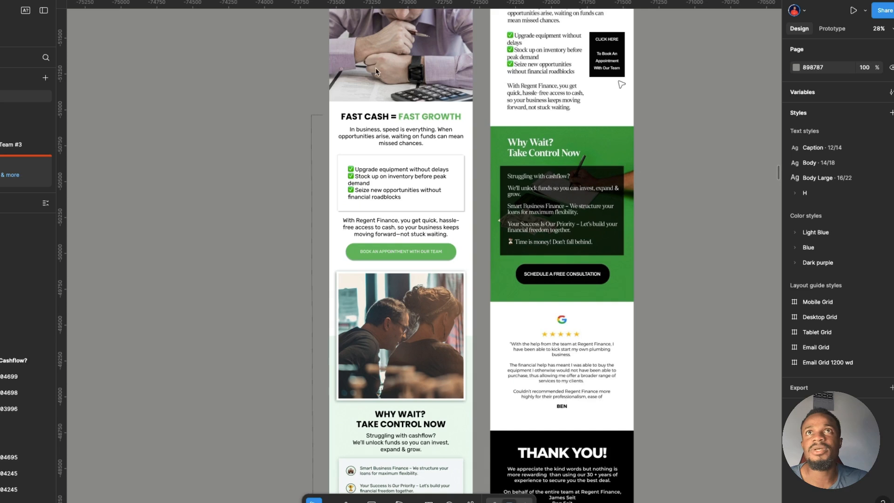
ctrl+scroll(531, 206, down, 2)
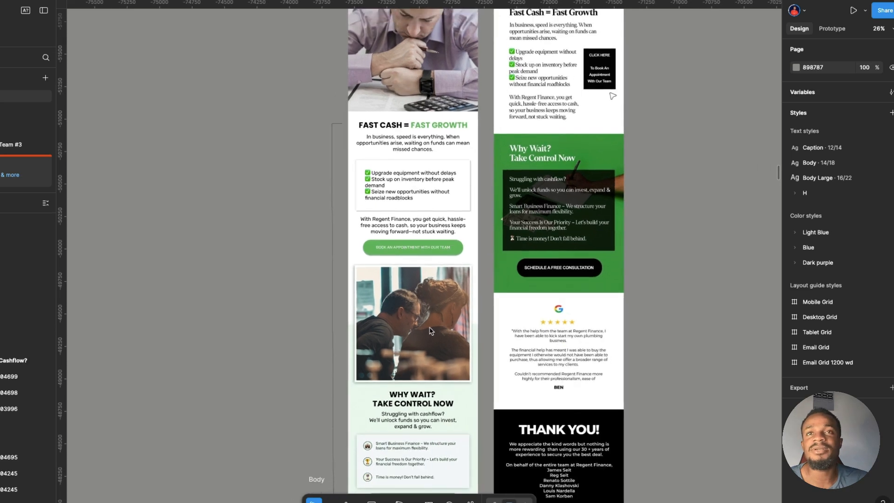
scroll(433, 319, down, 3)
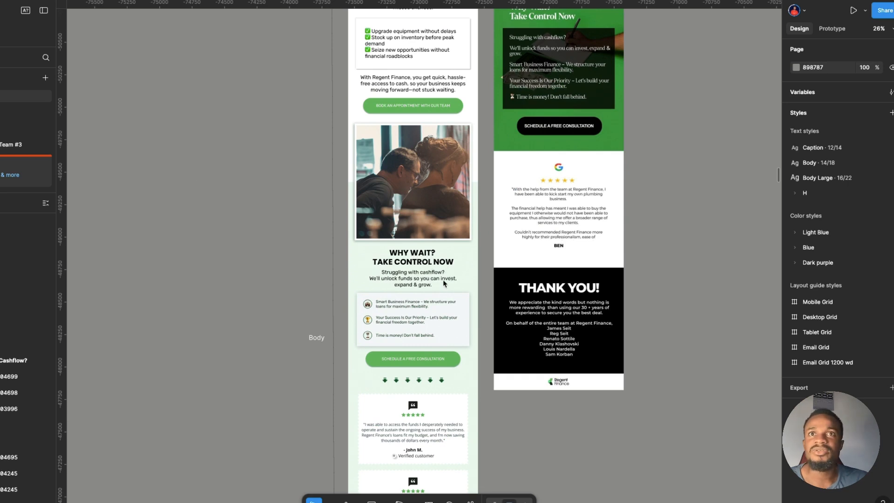
- Examine the first email's icon list, testimonial cards, THANK YOU section and dark green footer
scroll(357, 319, up, 5)
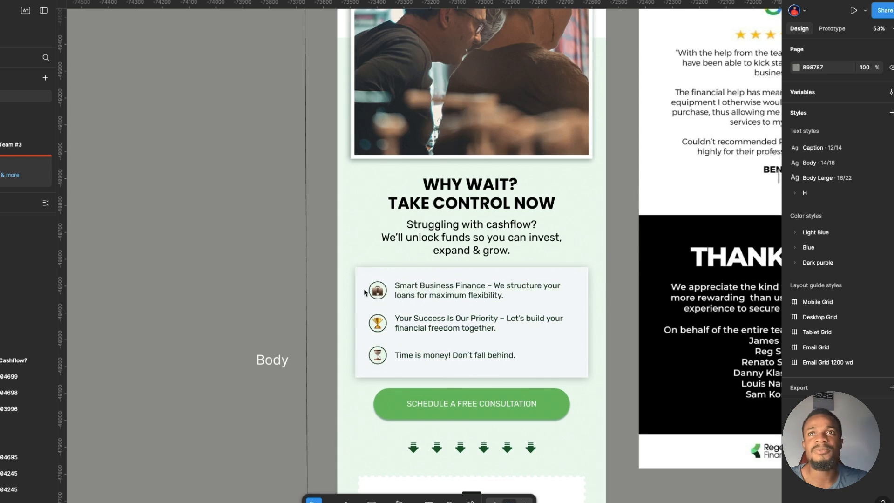
scroll(394, 295, down, 2)
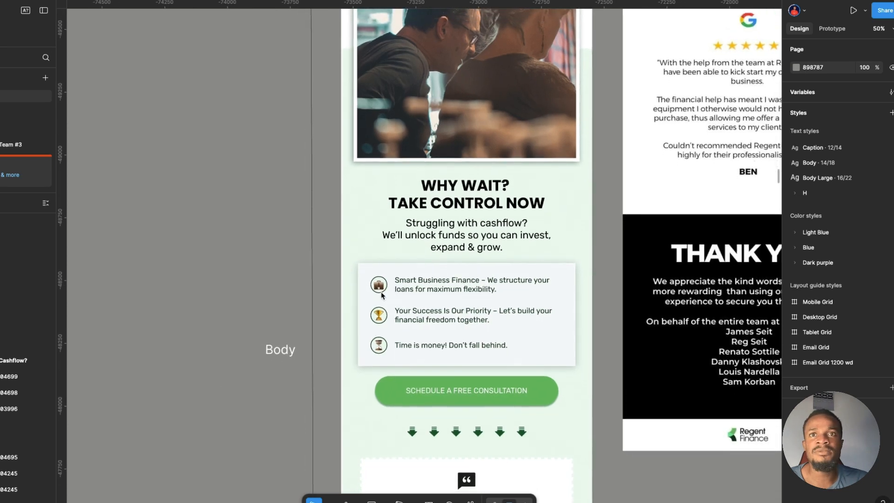
scroll(409, 298, down, 5)
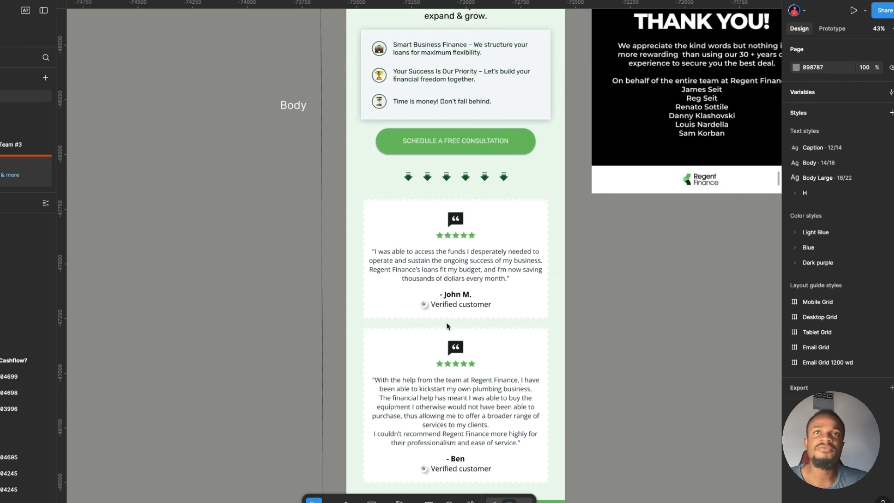
scroll(445, 325, down, 2)
scroll(430, 323, down, 1)
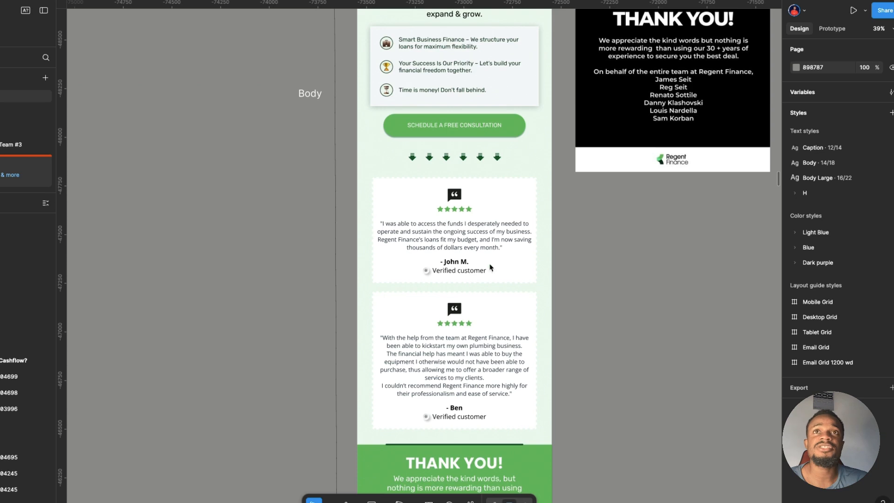
scroll(419, 294, down, 6)
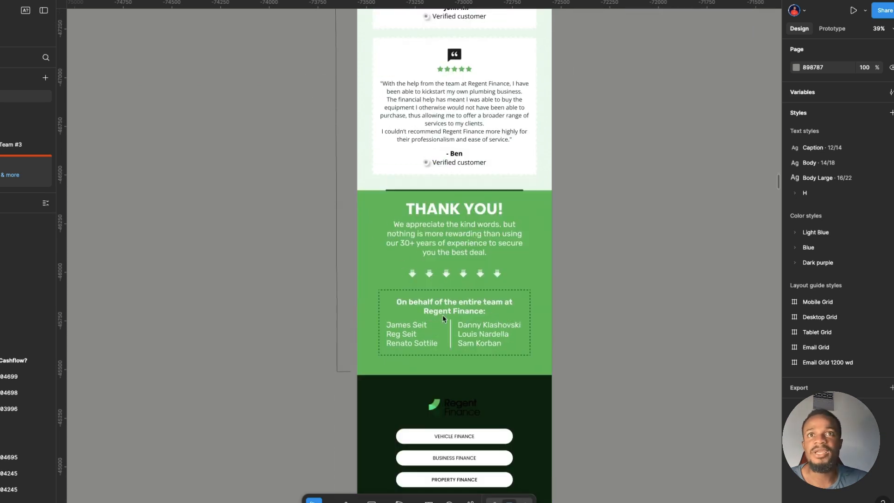
scroll(361, 293, down, 3)
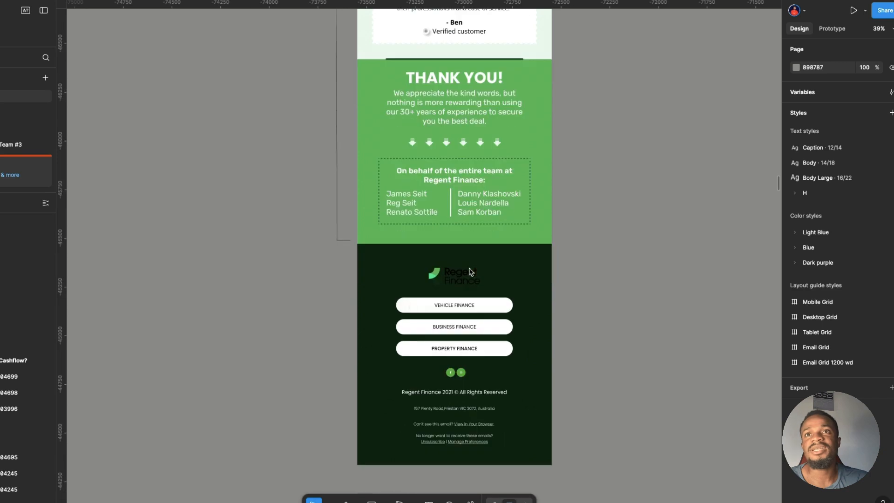
scroll(539, 315, down, 5)
scroll(419, 200, up, 4)
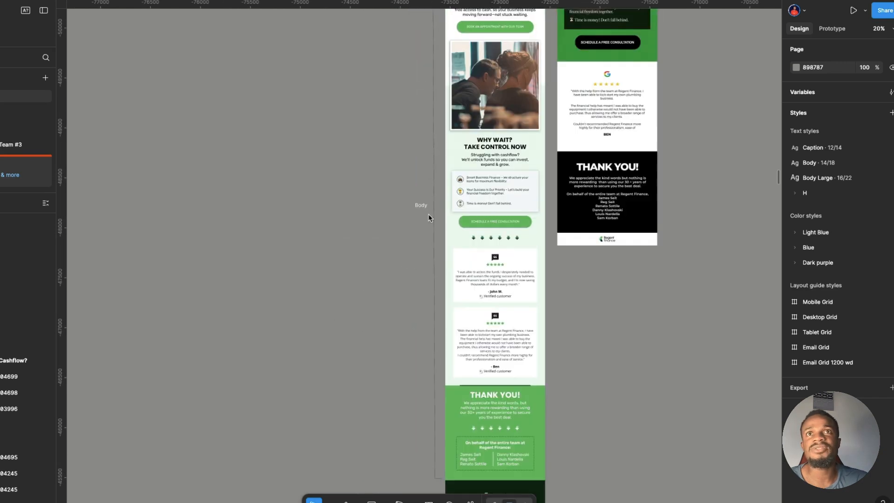
- Duplicate the Body label down beside the first email's dark green footer and change its text to Footer
click(422, 206)
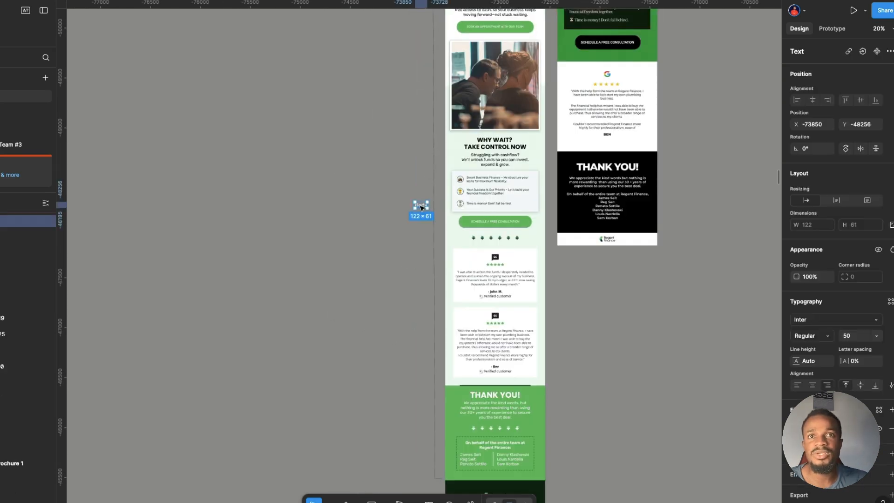
drag(421, 206, 422, 376)
double_click(422, 374)
text(Footer)
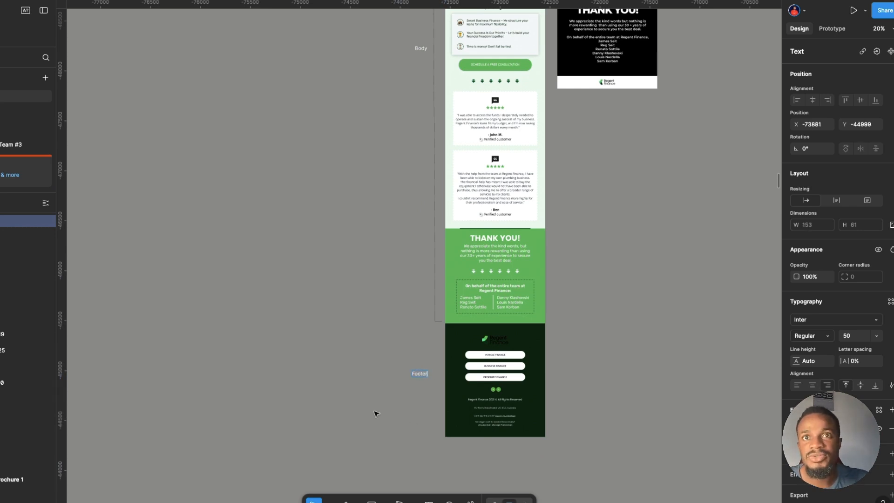
click(418, 410)
- Draw a horizontal line about 91 px long between the Footer label and the email's footer
scroll(436, 405, up, 5)
click(448, 317)
key(r)
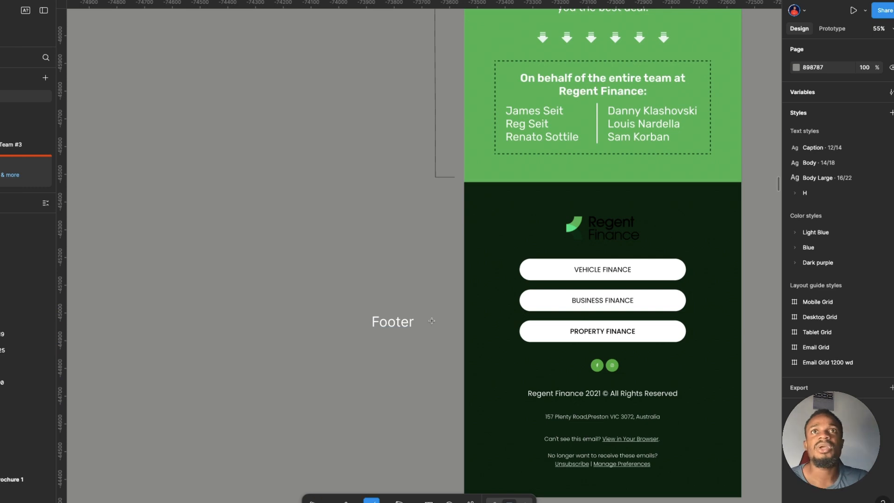
drag(429, 322, 453, 322)
click(445, 339)
click(449, 326)
click(446, 338)
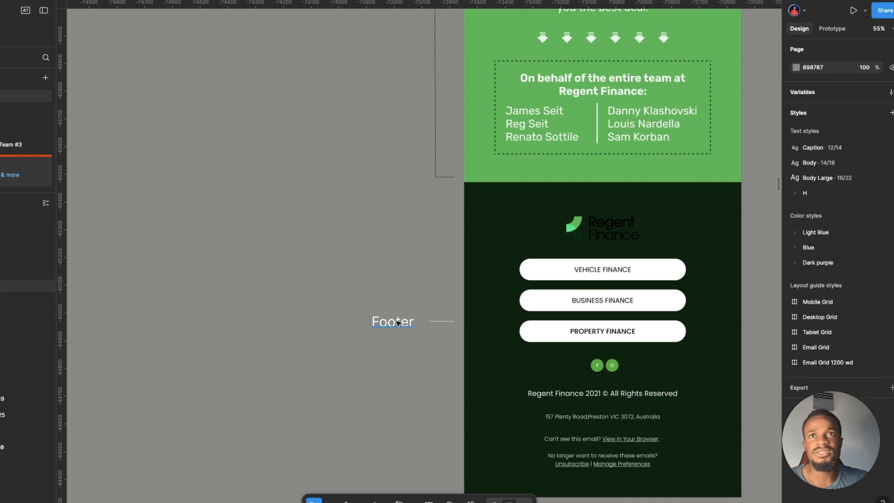
- Change the stroke color of the line beside the Footer label to black (000000)
click(396, 322)
shift+click(446, 325)
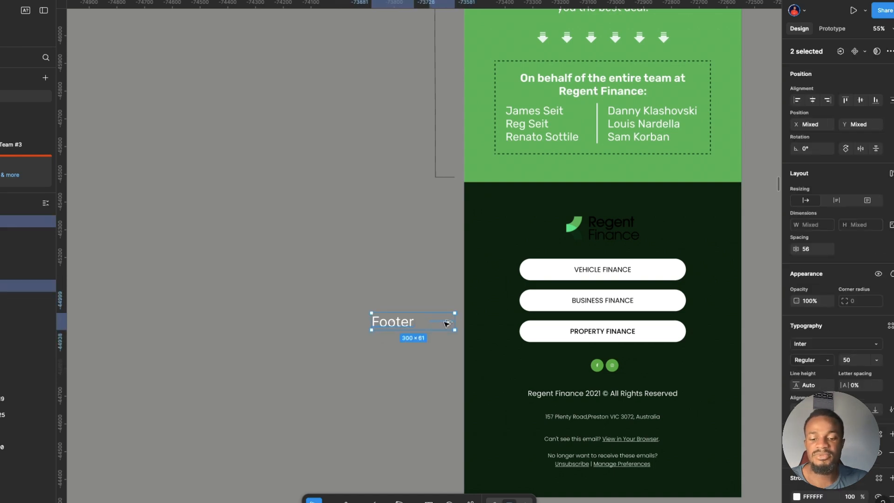
click(447, 326)
click(443, 323)
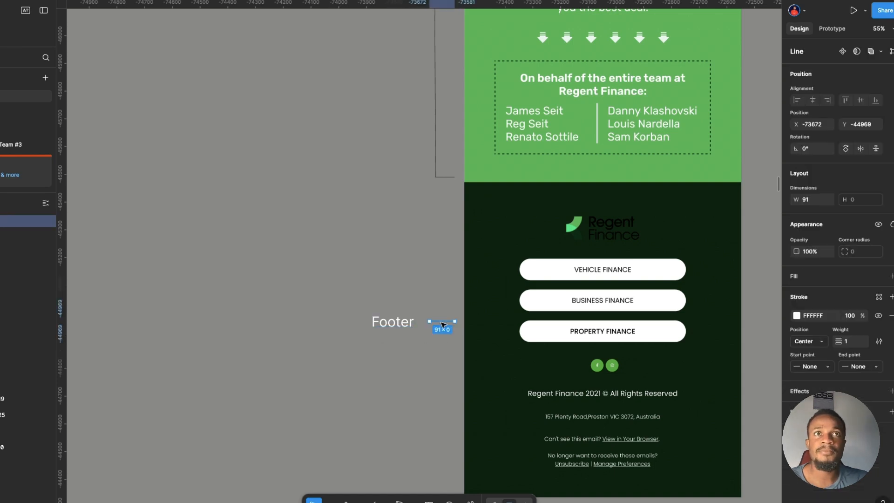
click(796, 316)
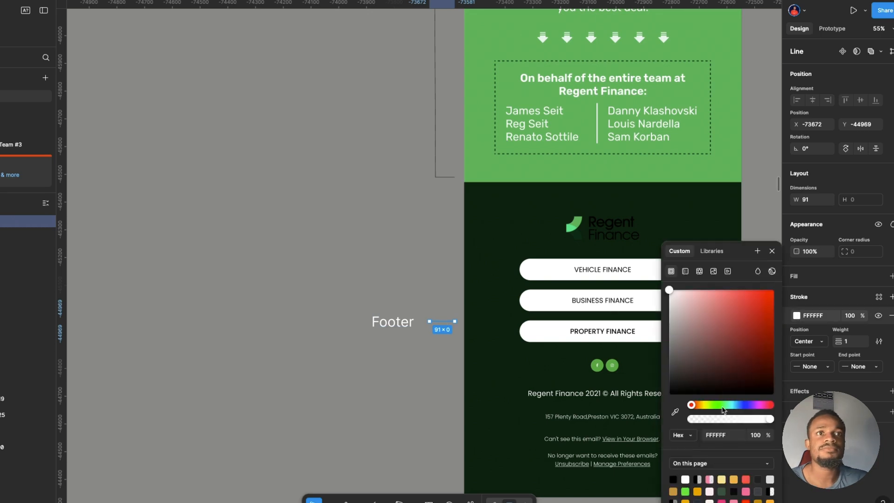
click(674, 479)
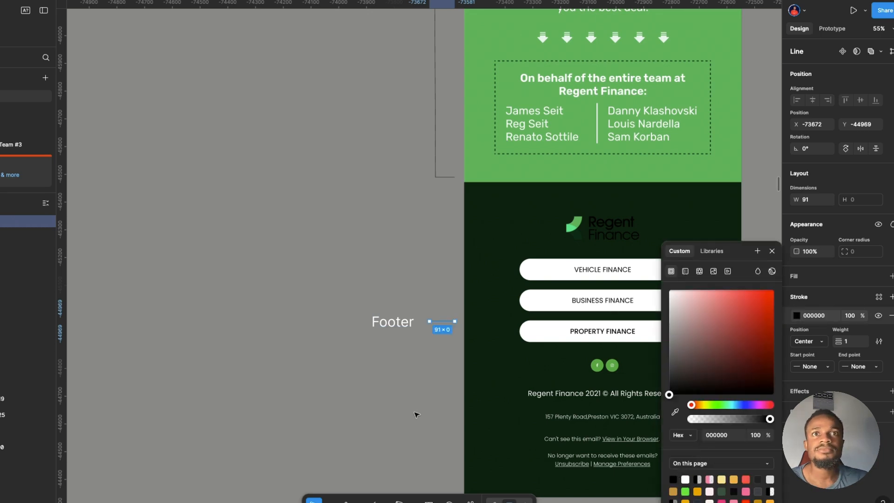
click(416, 414)
scroll(416, 413, down, 4)
scroll(670, 399, up, 15)
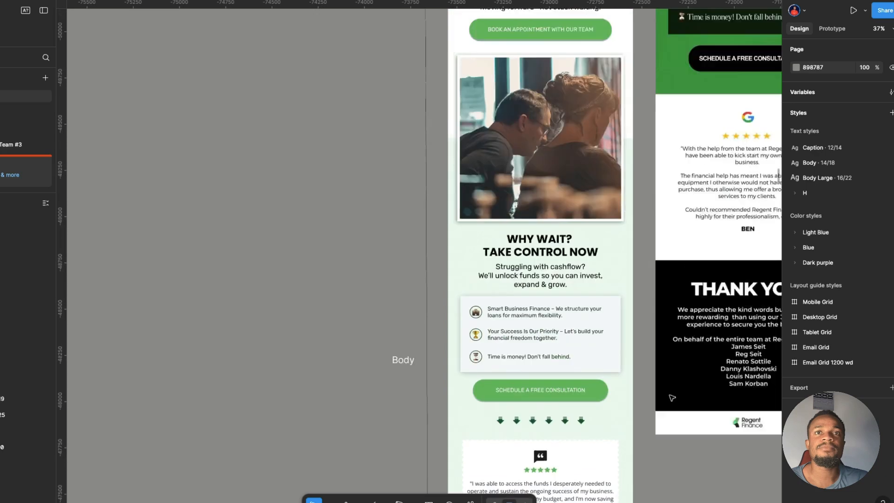
- Scale the whole first email frame with its contents to a width of 600
scroll(671, 399, up, 1)
scroll(521, 311, up, 13)
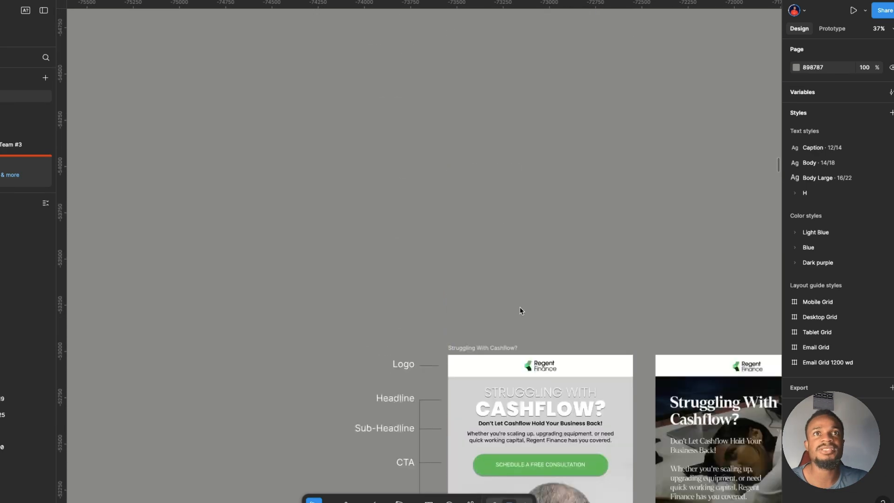
click(497, 348)
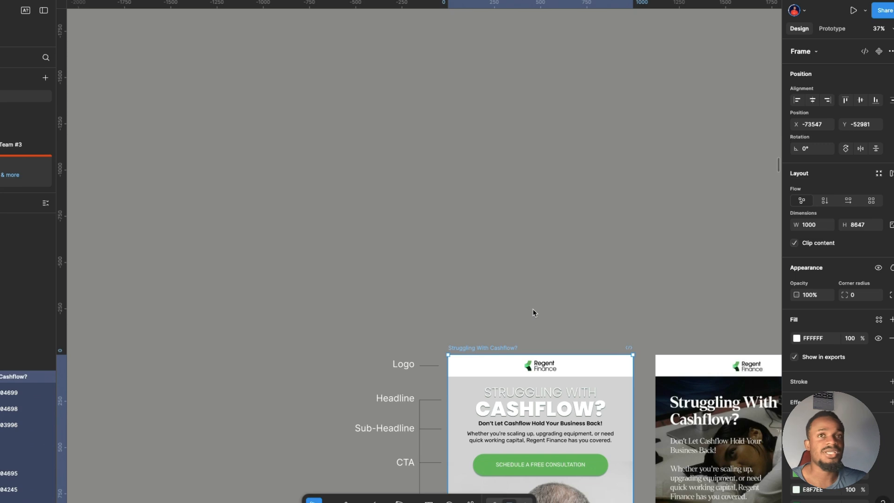
scroll(534, 311, right, 1)
scroll(533, 309, down, 5)
scroll(533, 309, right, 2)
scroll(554, 269, up, 1)
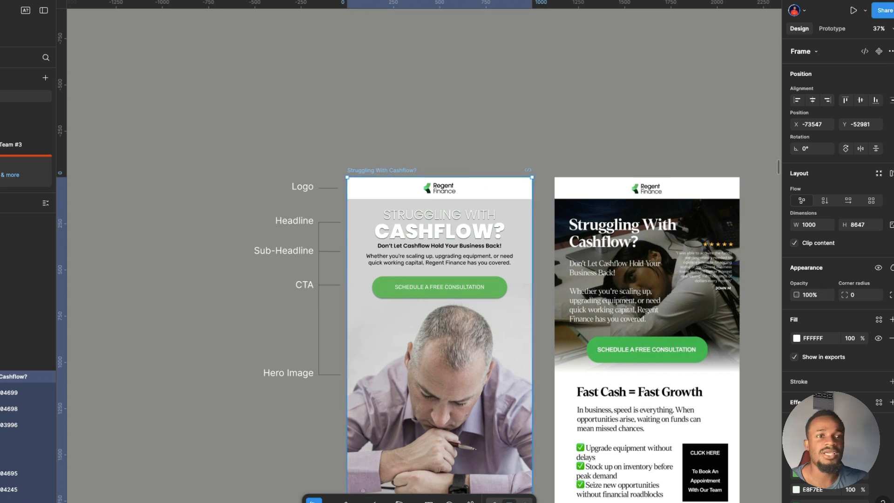
key(k)
click(813, 222)
text(6)
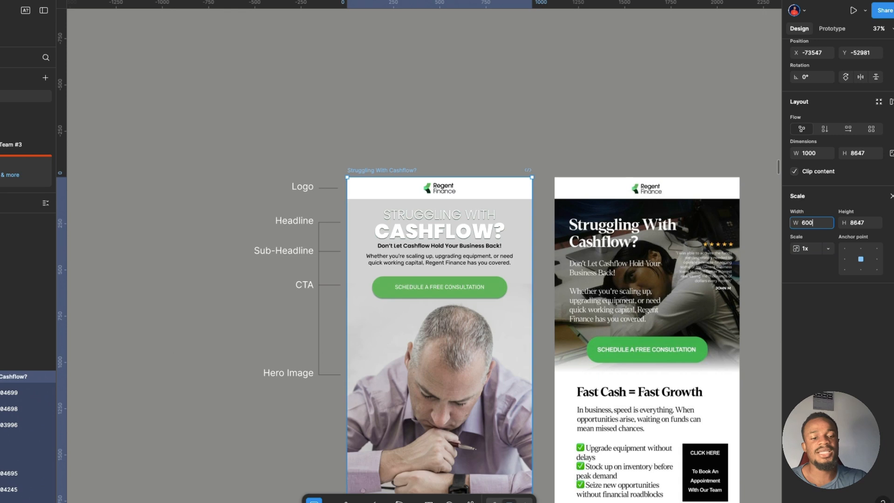
text(00)
key(Return)
scroll(553, 270, down, 8)
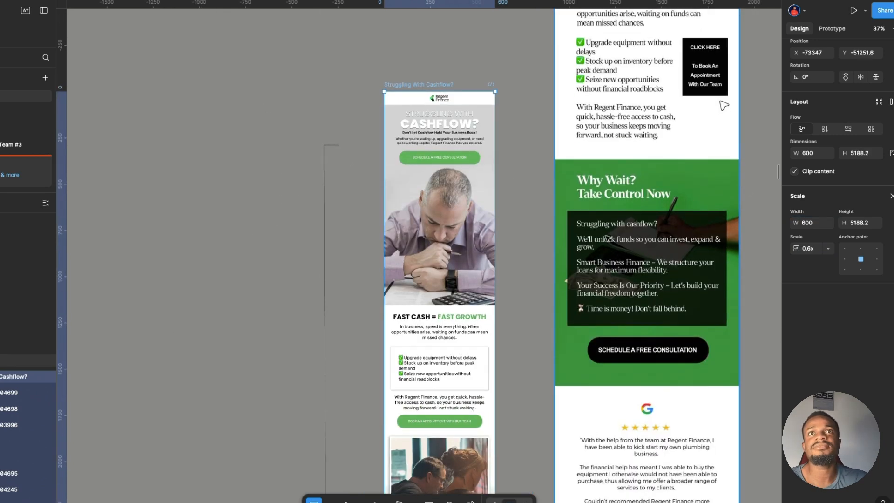
- Undo the scaling of the first email frame
click(540, 222)
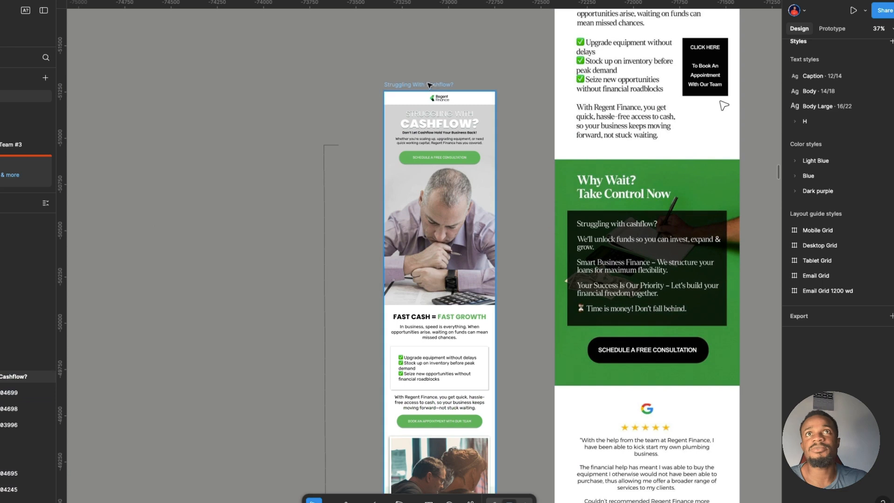
click(499, 111)
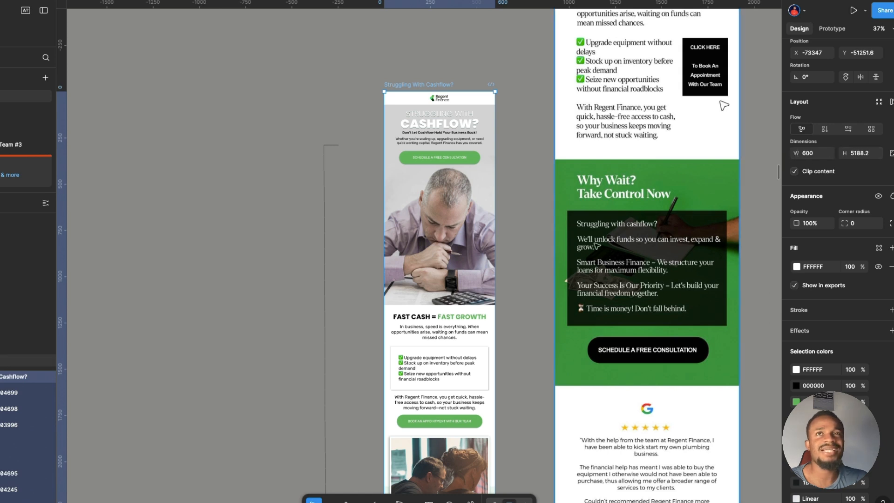
click(522, 280)
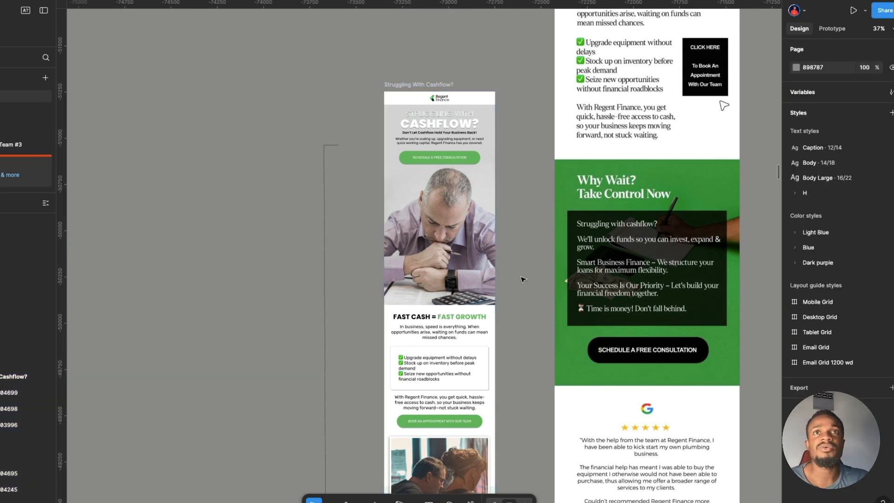
key(ctrl+z)
key(ctrl+z)
scroll(522, 280, up, 7)
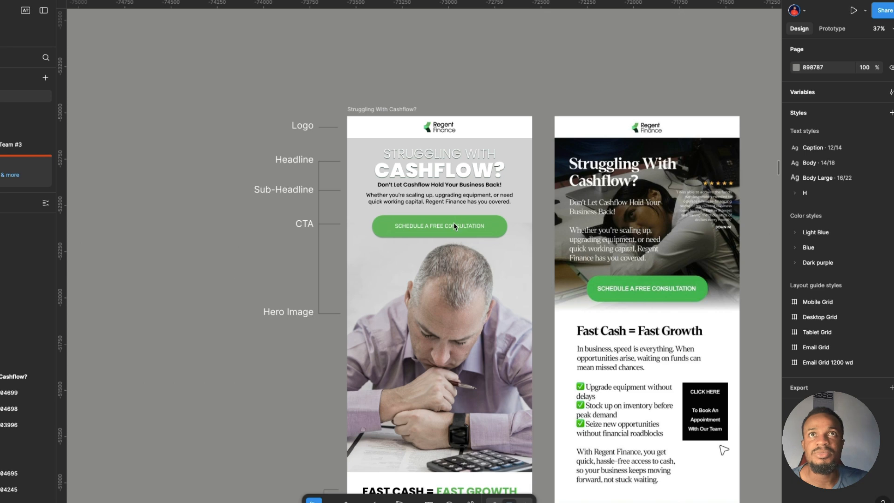
- Try filling the first email's hero CTA button with white sampled from the logo section's background
click(486, 228)
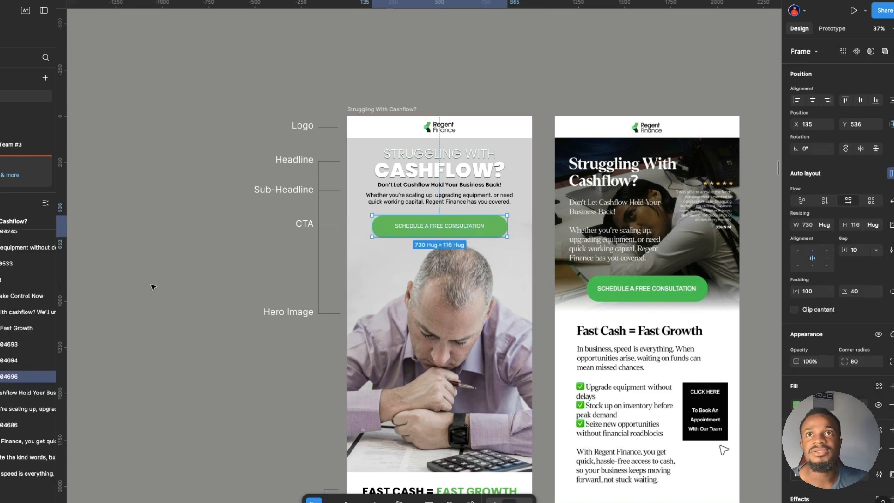
click(152, 287)
scroll(524, 293, down, 1)
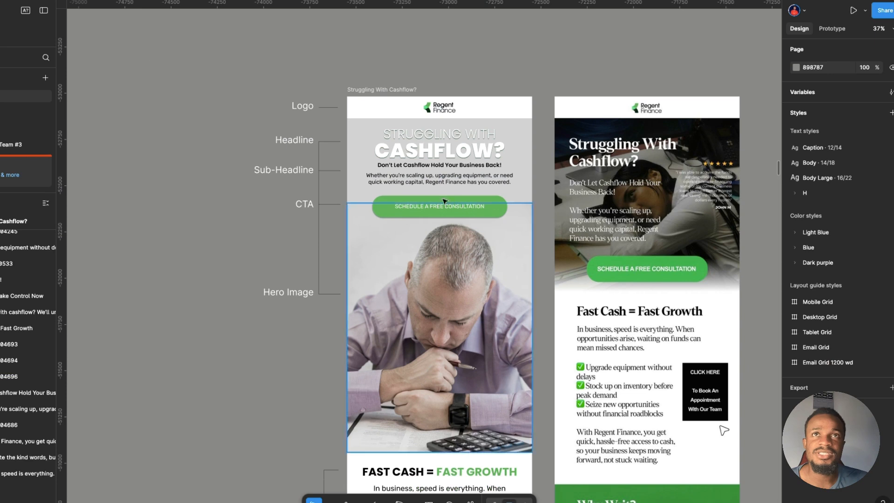
click(496, 212)
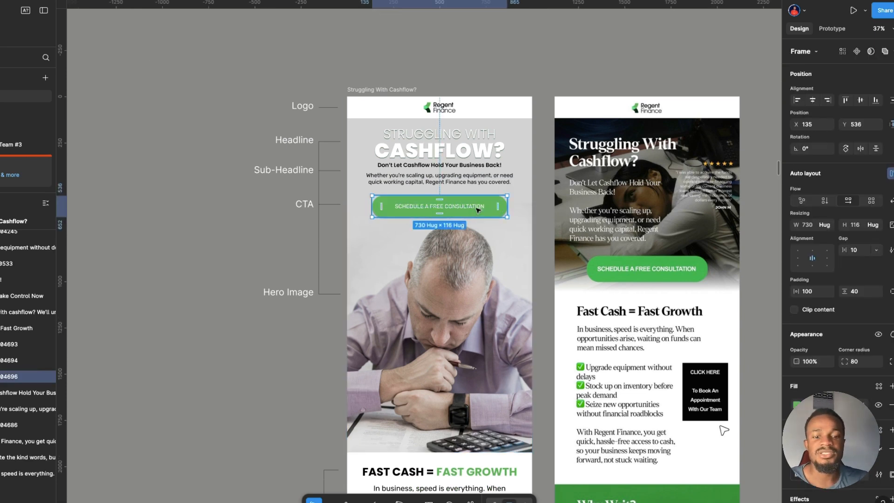
key(i)
click(510, 107)
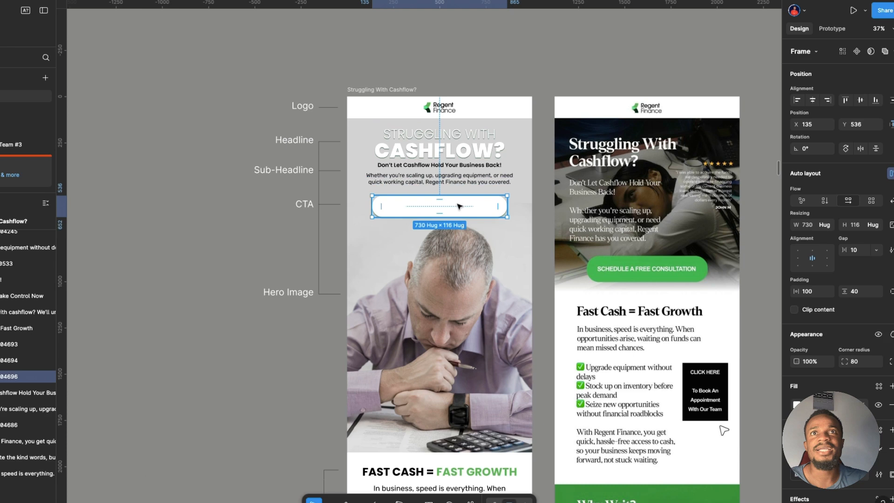
double_click(460, 206)
click(244, 222)
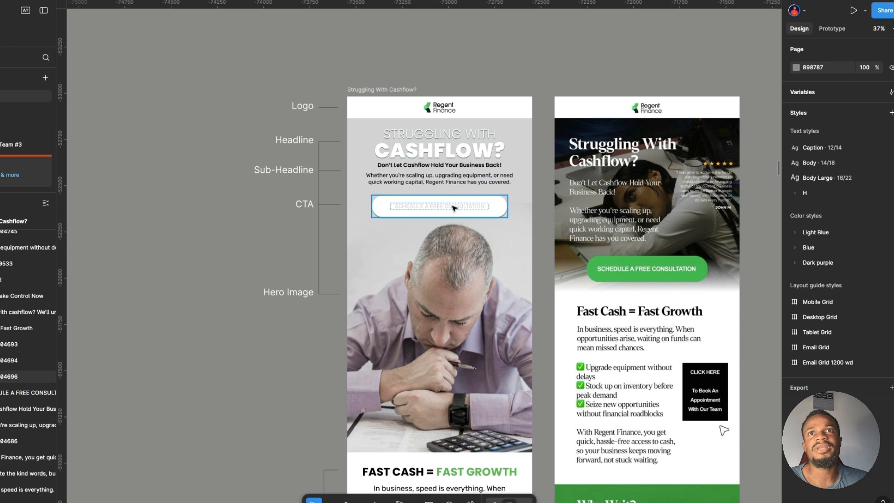
click(413, 215)
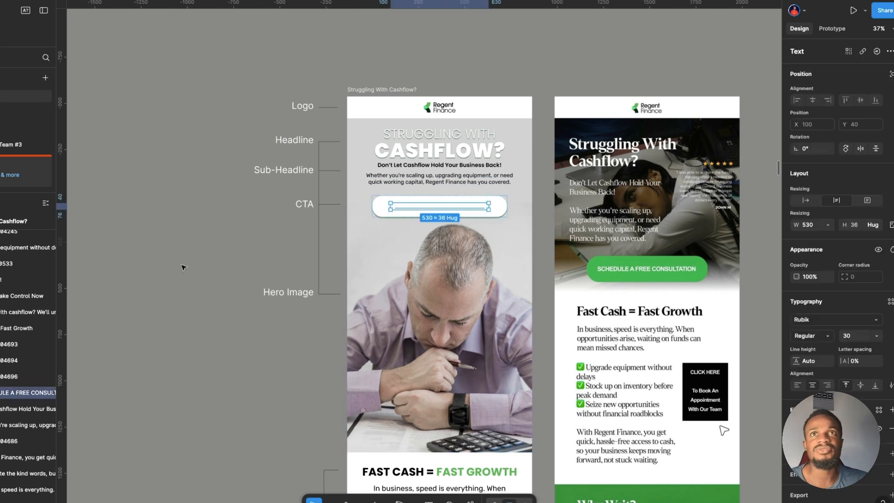
click(196, 262)
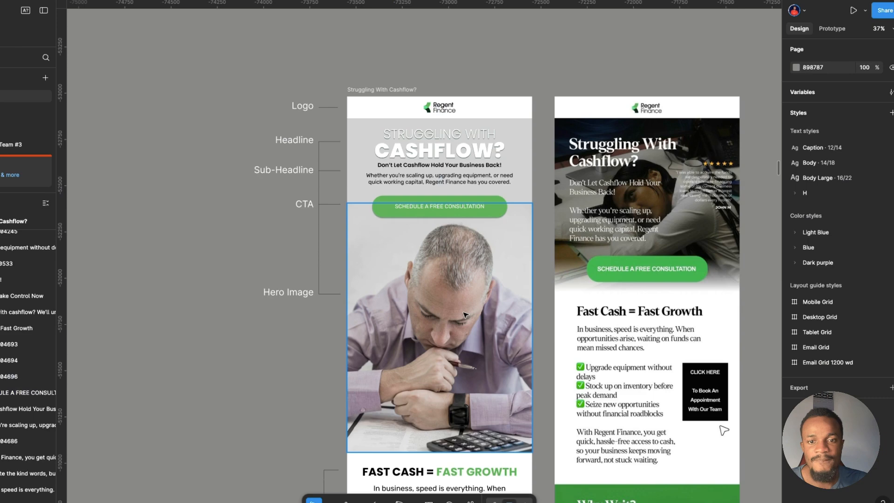
- Check the font settings of the first email's headline and intro text, and look through its sections down to THANK YOU
scroll(465, 315, down, 3)
scroll(483, 252, up, 4)
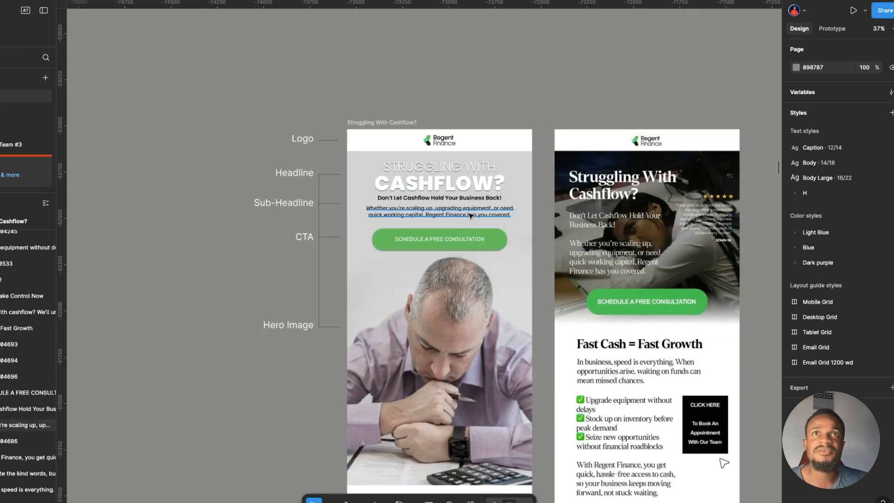
click(471, 215)
click(472, 189)
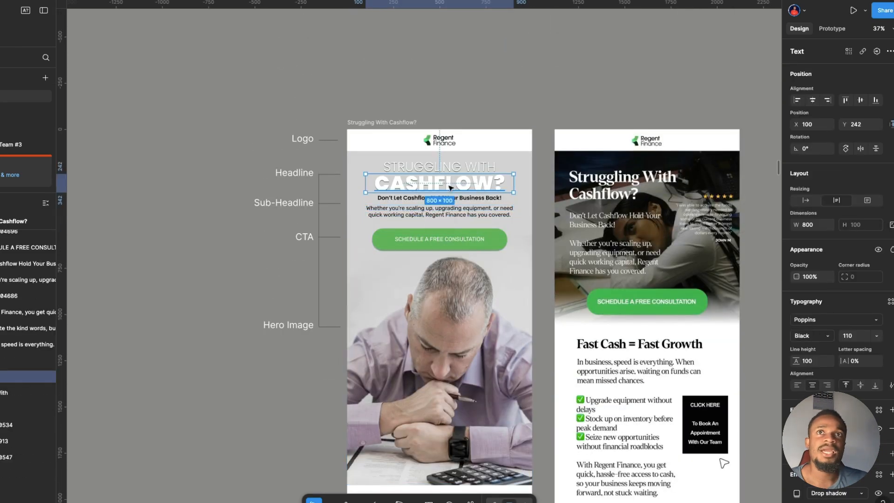
click(464, 169)
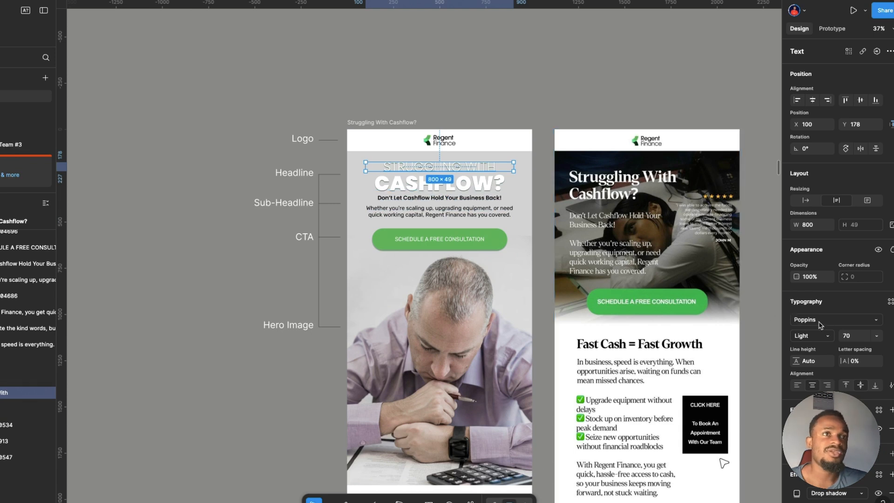
click(466, 212)
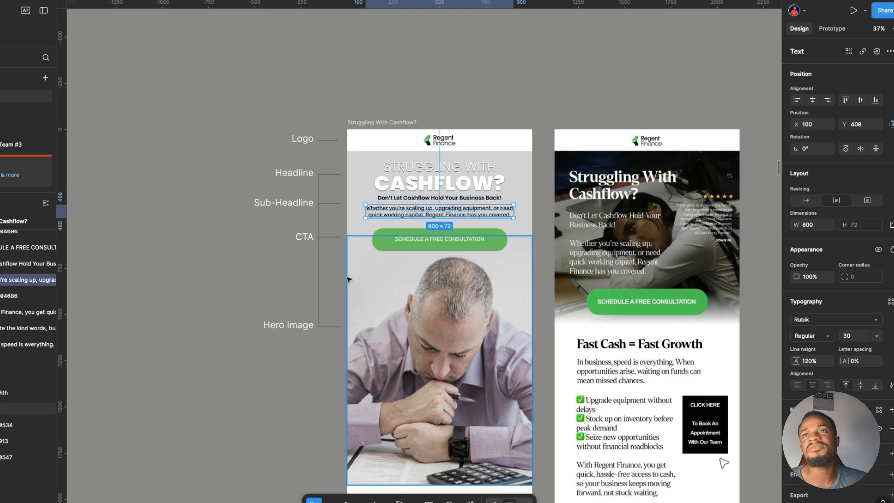
click(267, 279)
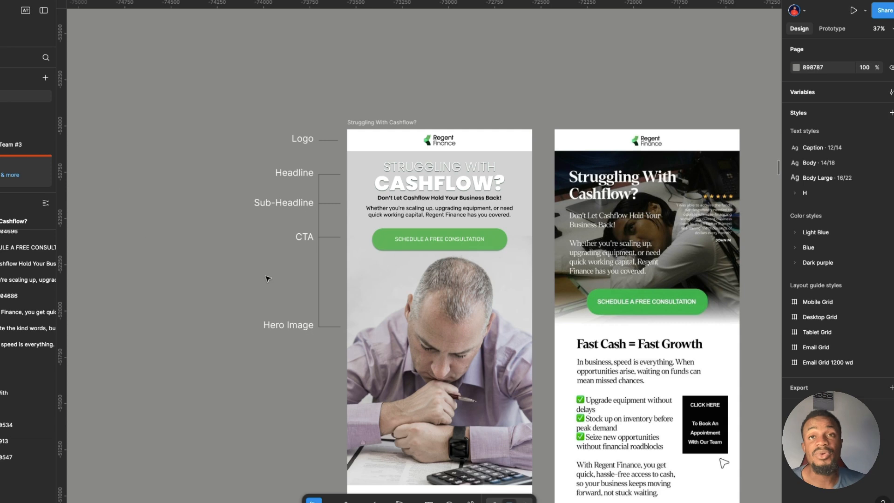
scroll(323, 366, down, 3)
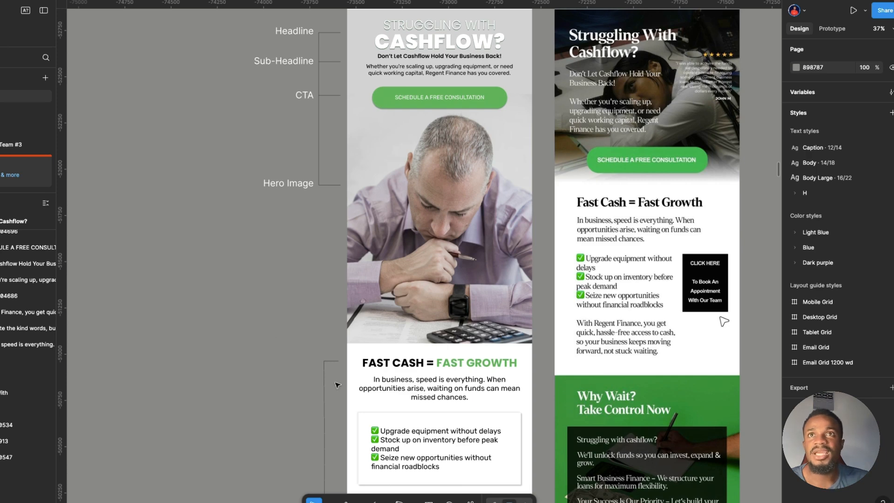
scroll(368, 377, down, 10)
scroll(368, 377, down, 11)
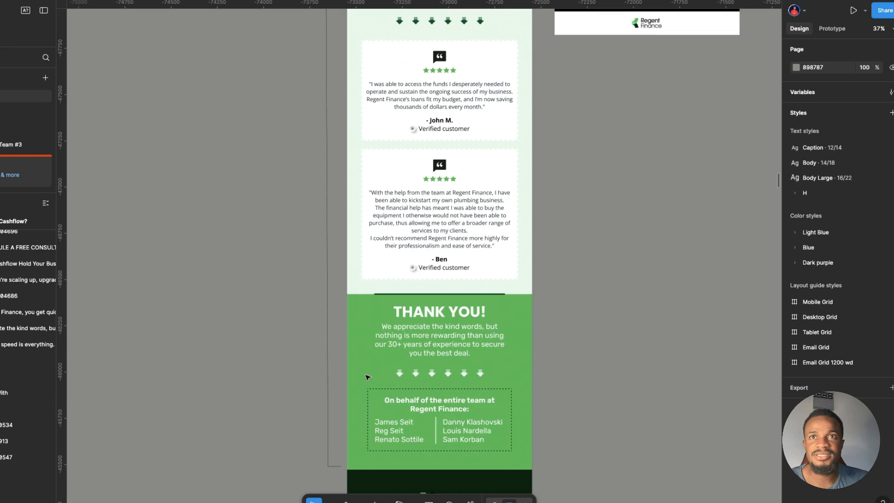
scroll(367, 377, up, 14)
scroll(362, 339, up, 6)
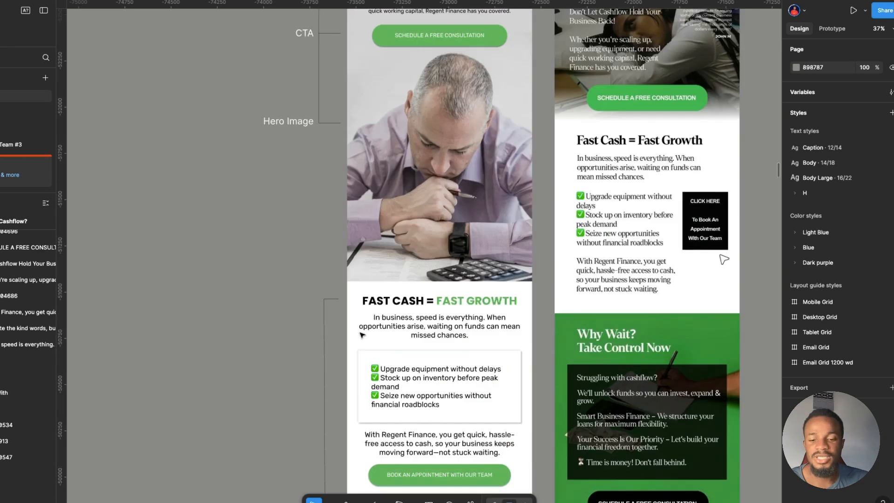
- Try widening the paragraph below the FAST CASH heading evenly on both sides to about 1004 px, and undo it
click(456, 304)
click(442, 326)
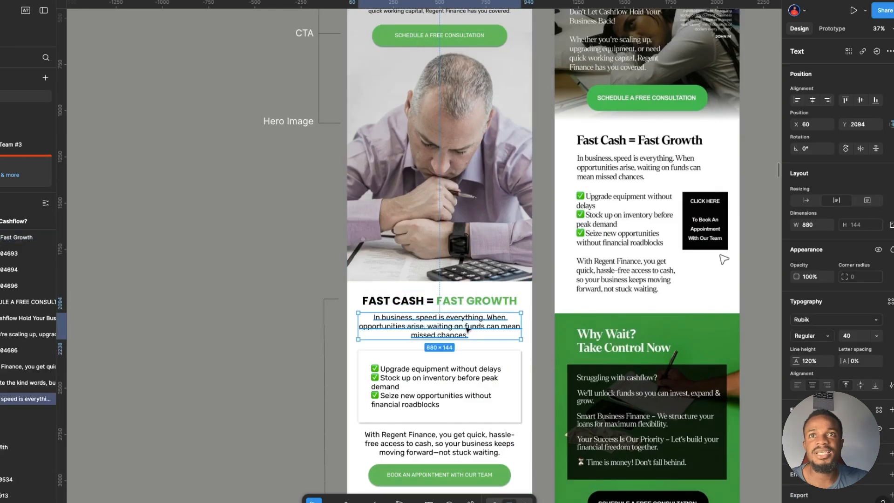
drag(520, 329, 532, 328)
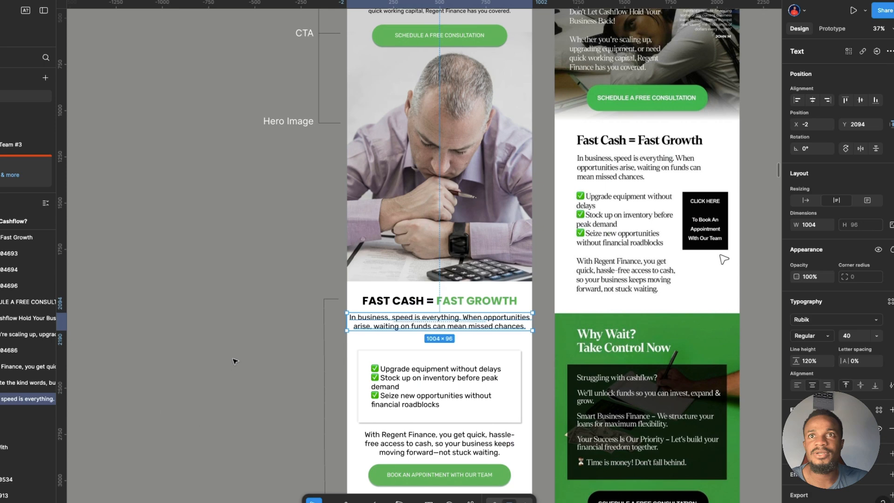
click(229, 360)
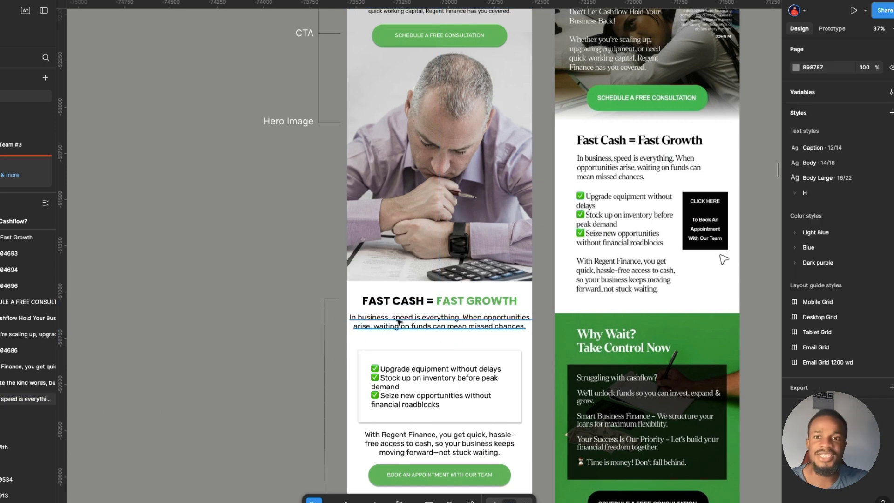
key(ctrl+z)
click(220, 362)
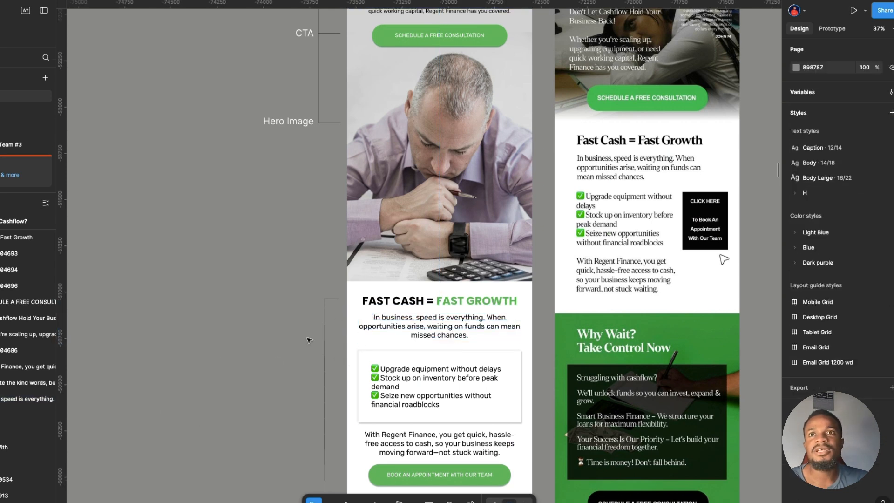
- Draw a 60 × 688 rectangle along the first email's left edge, starting beside the FAST CASH heading, to mark the side margin
scroll(328, 332, up, 1)
scroll(331, 334, up, 2)
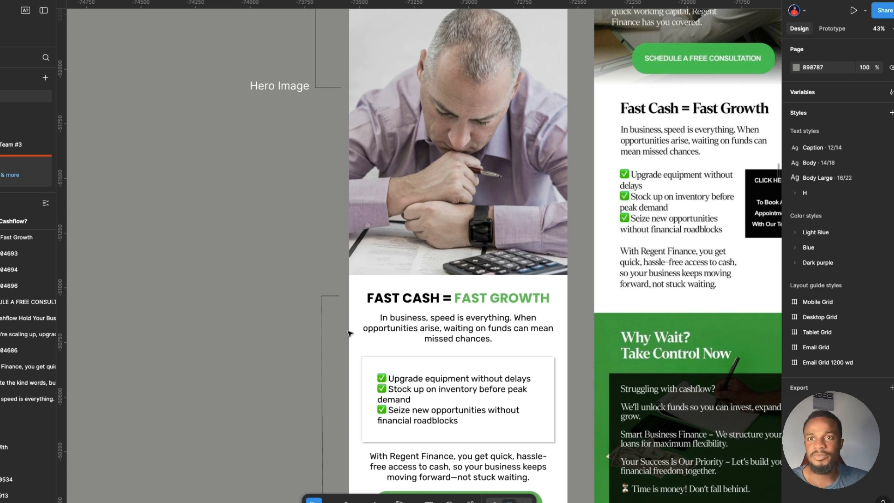
key(r)
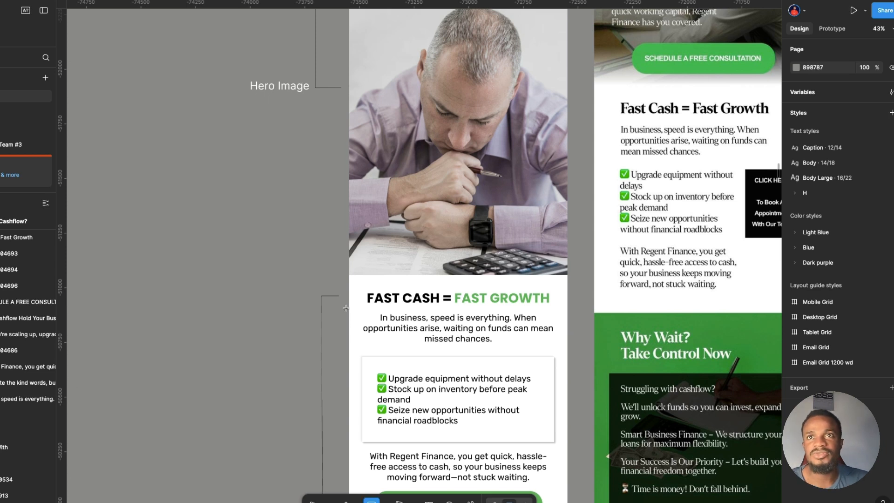
mouse_move(350, 296)
mouse_down()
mouse_move(350, 448)
mouse_move(349, 354)
mouse_move(351, 440)
mouse_move(361, 446)
mouse_up()
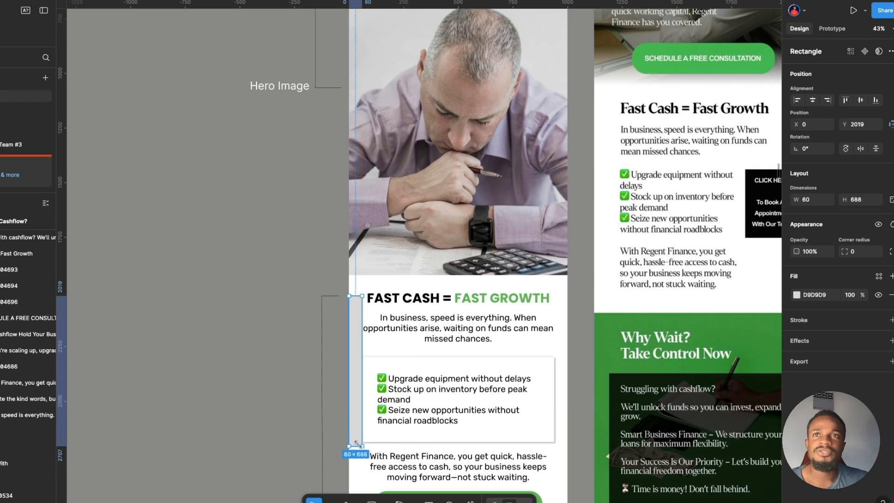
- Duplicate the margin rectangle onto the first email's right edge at X 940, level with the original
scroll(344, 364, up, 5)
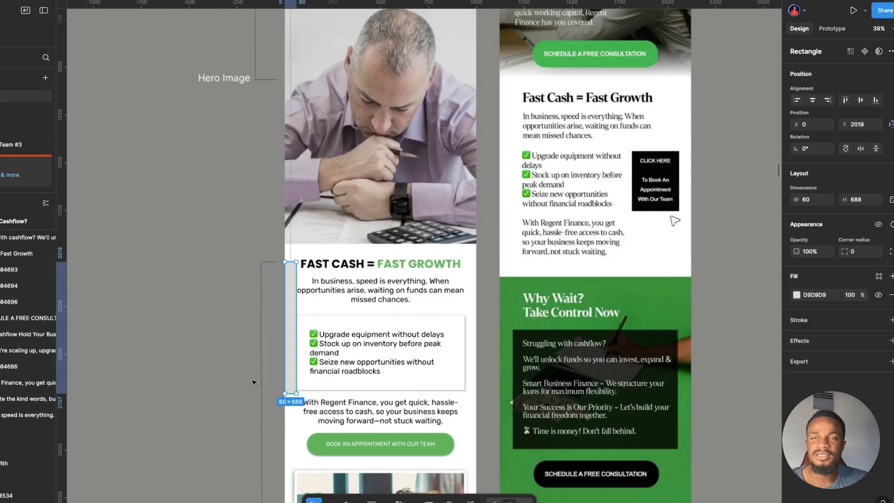
scroll(255, 380, down, 5)
drag(289, 351, 474, 355)
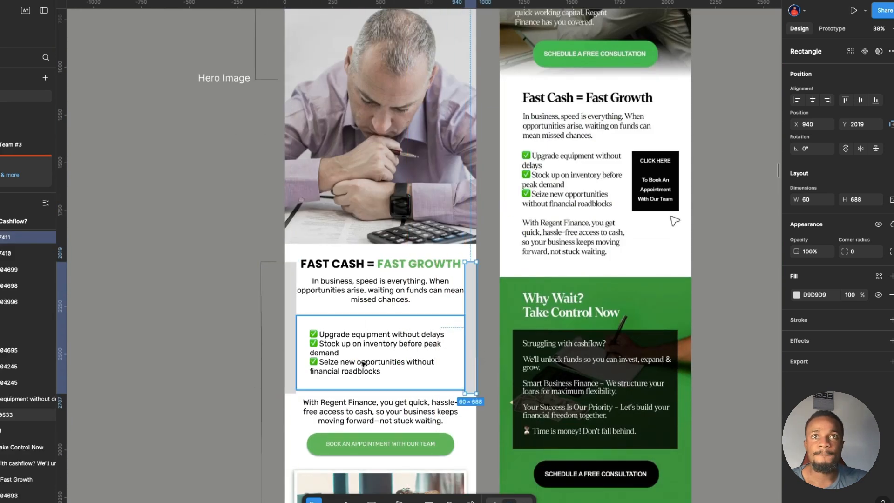
- Select both margin rectangles and move them down together to about Y 3340, beside the couple's photo
shift+click(290, 336)
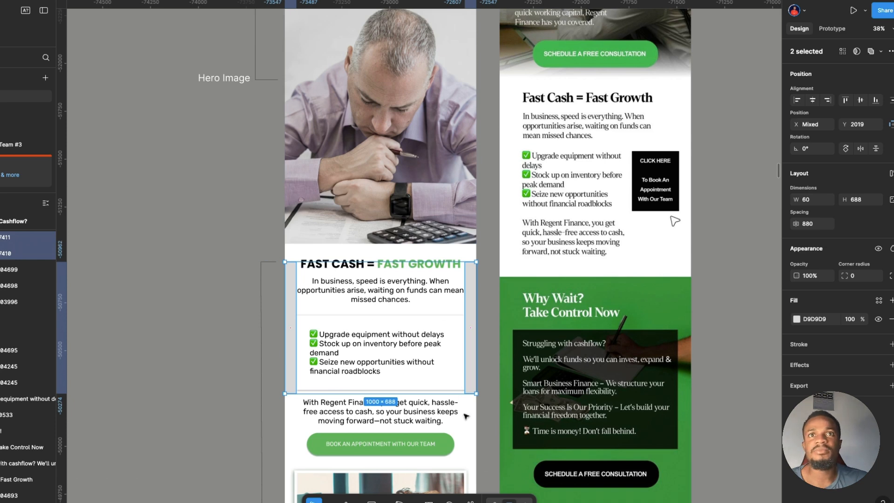
scroll(463, 440, down, 3)
drag(469, 176, 475, 420)
scroll(466, 358, down, 3)
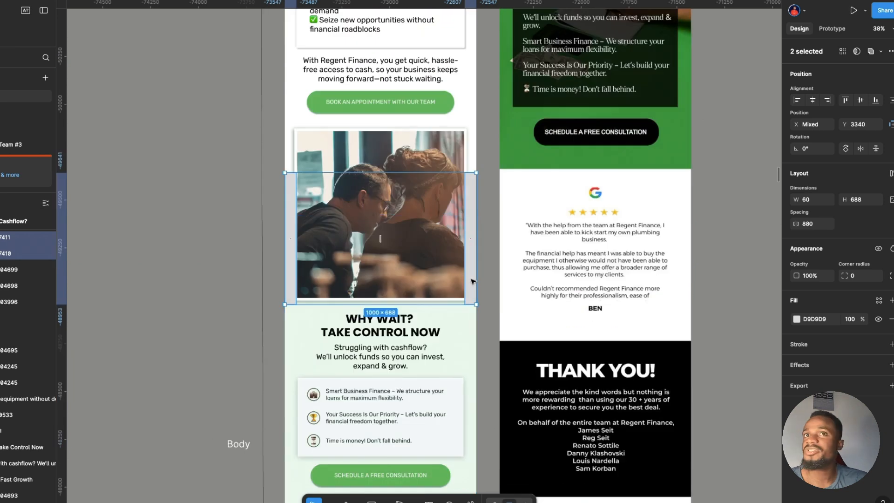
- Move both margin rectangles down the first email in stages to Y 6828, beside the THANK YOU! section
drag(474, 281, 471, 444)
scroll(447, 366, down, 3)
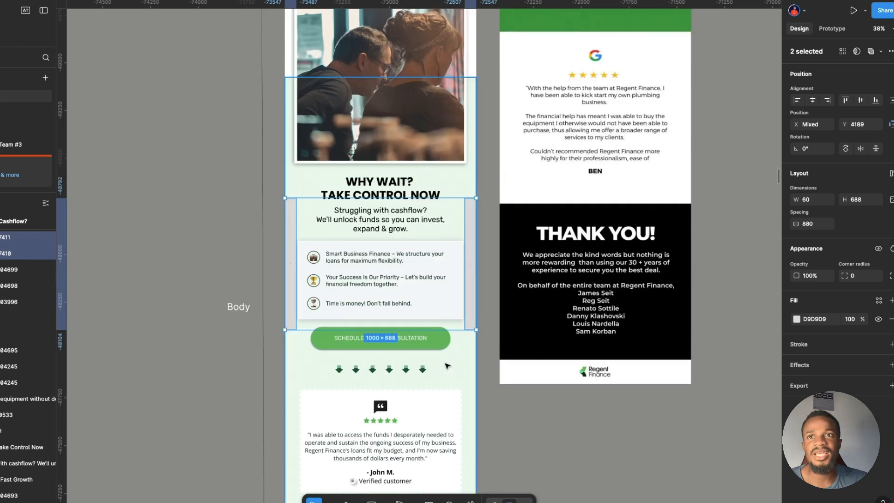
drag(471, 294, 472, 448)
scroll(472, 422, down, 2)
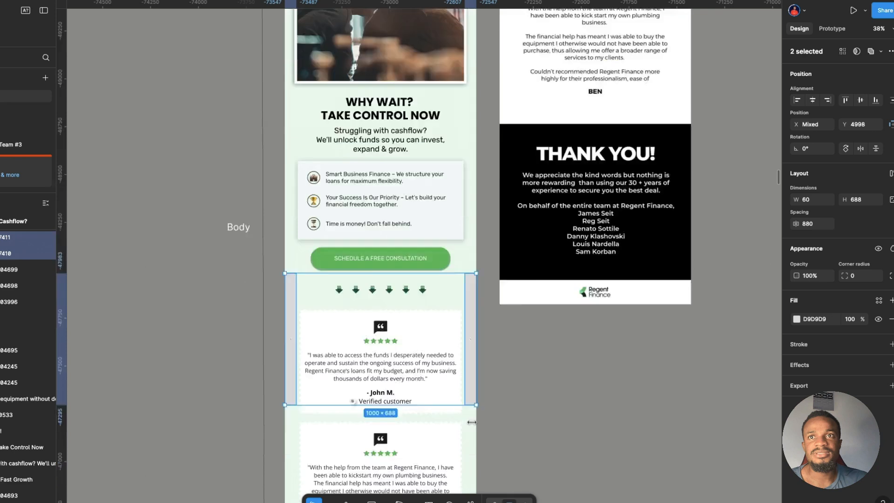
scroll(471, 422, down, 3)
drag(471, 261, 463, 488)
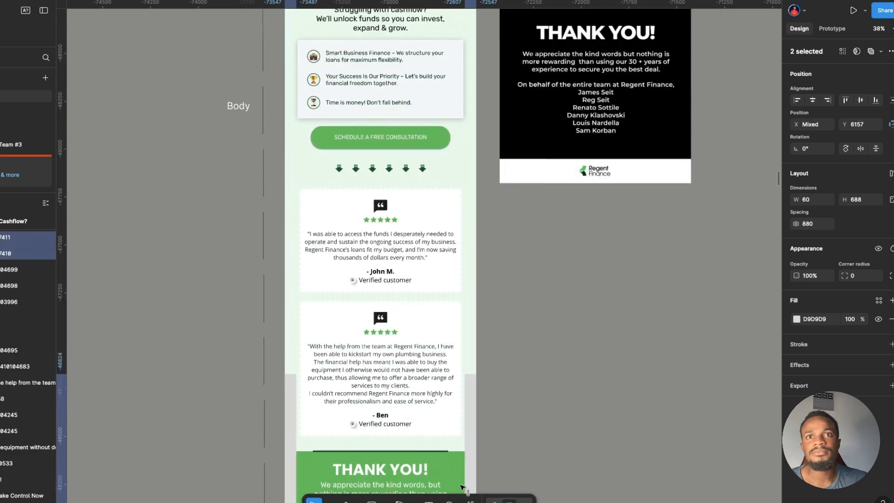
scroll(472, 419, down, 5)
drag(474, 286, 468, 403)
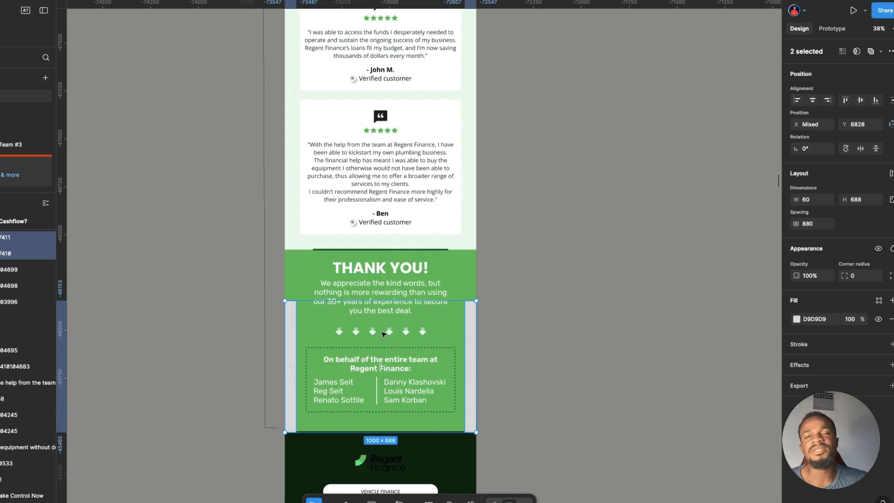
- Delete both margin rectangles from the first email's THANK YOU! section
key(Delete)
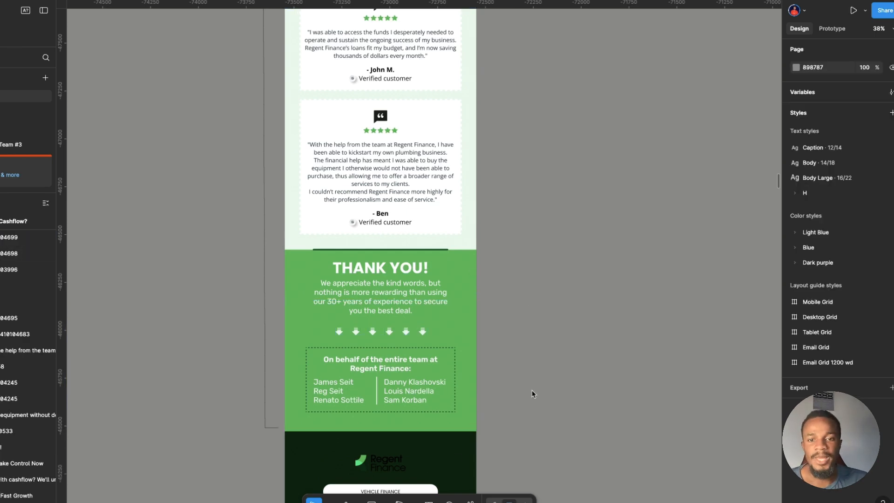
scroll(522, 412, down, 3)
scroll(515, 357, up, 5)
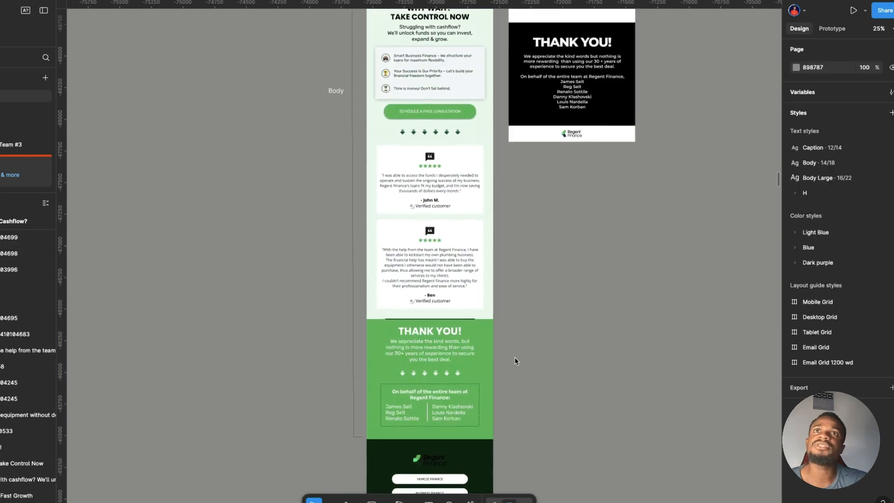
scroll(515, 360, up, 5)
scroll(515, 359, down, 8)
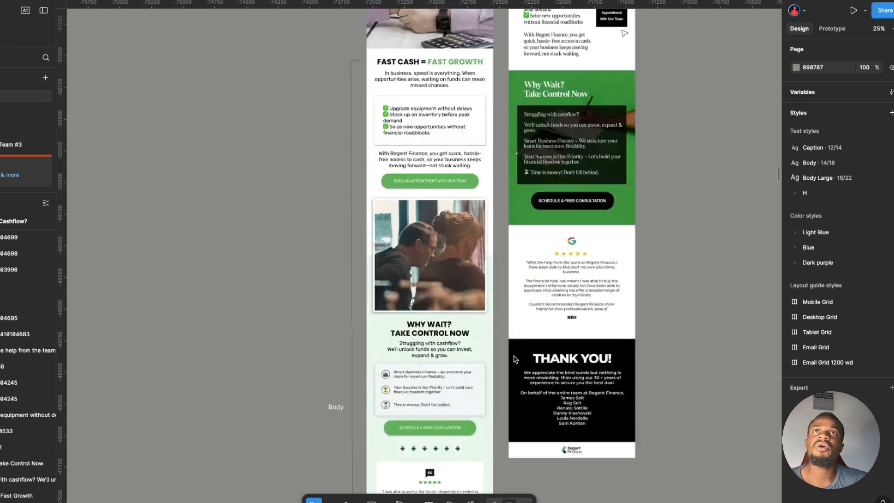
scroll(515, 358, down, 3)
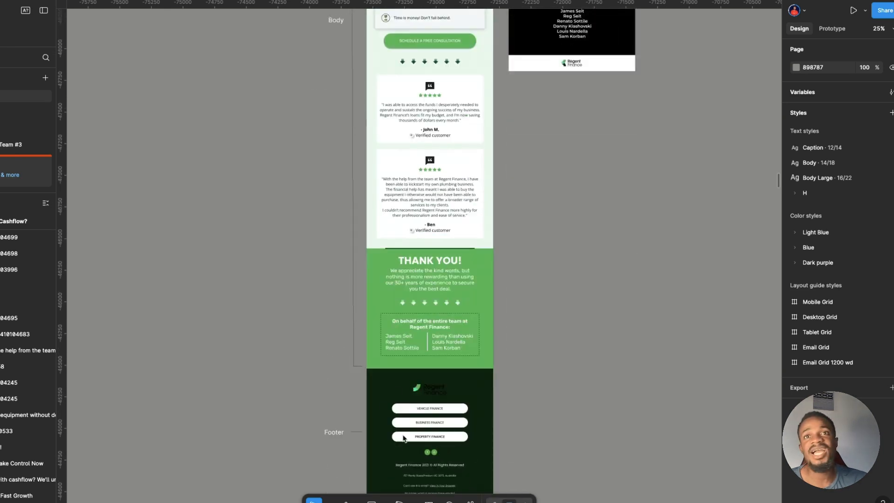
- Select the light green background rectangle behind the first email's WHY WAIT? and testimonial sections to inspect it
click(484, 352)
click(488, 238)
scroll(487, 241, up, 4)
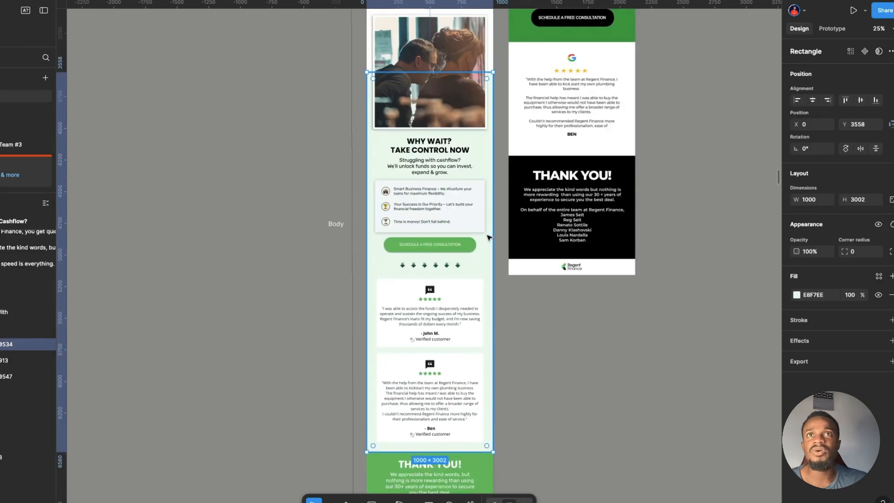
- Try recolouring the row of arrows above the testimonials with the green sampled from the SCHEDULE A FREE CONSULTATION button
scroll(486, 242, down, 2)
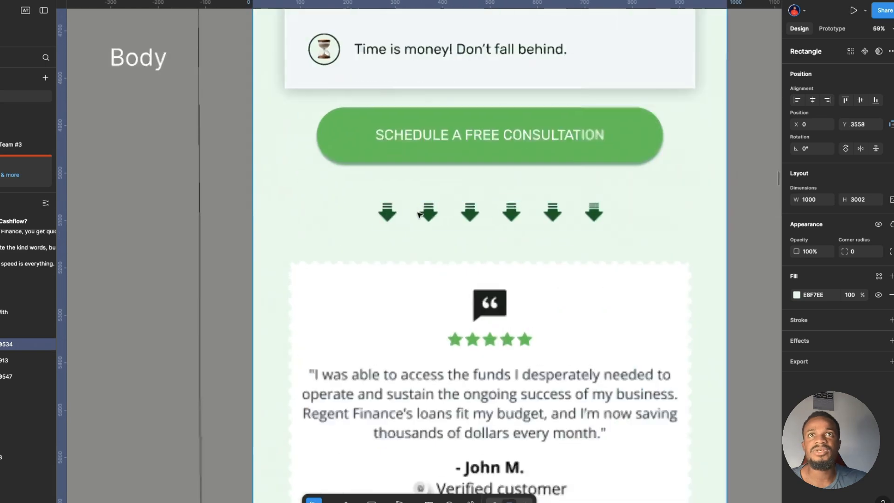
scroll(425, 213, up, 5)
click(495, 215)
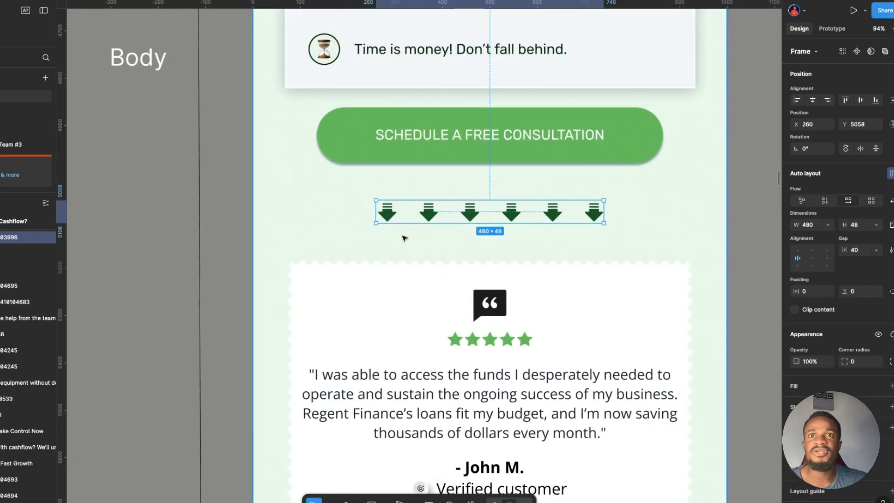
scroll(408, 234, down, 2)
scroll(408, 234, down, 5)
click(294, 256)
click(409, 232)
scroll(409, 232, up, 1)
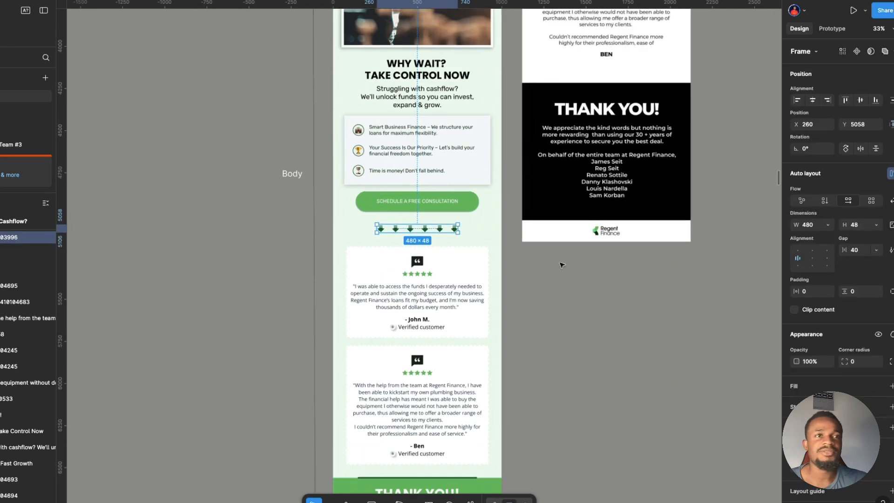
click(797, 466)
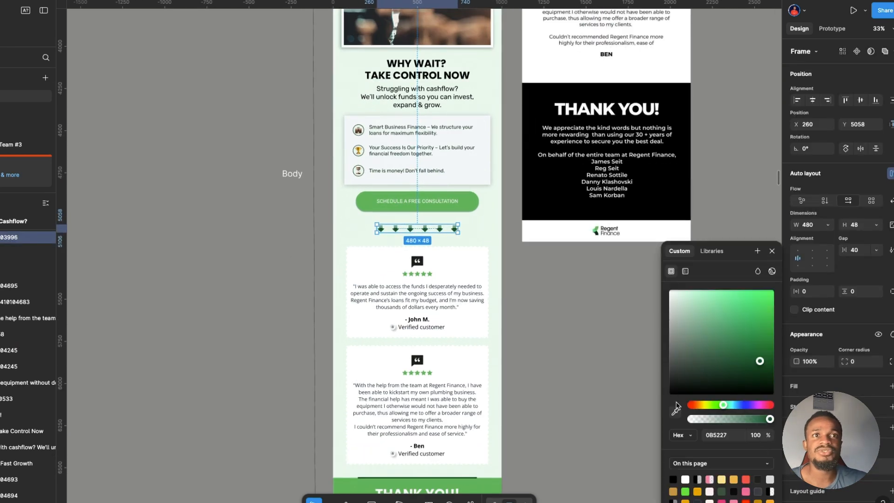
click(675, 412)
click(469, 206)
click(254, 268)
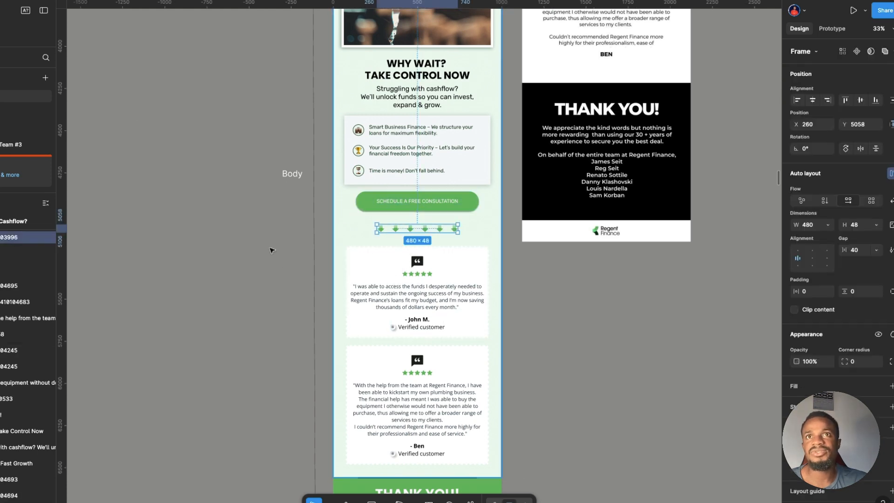
- Compare the first email with the second design, from the header down to the THANK YOU! section
scroll(420, 289, up, 5)
scroll(420, 289, up, 5)
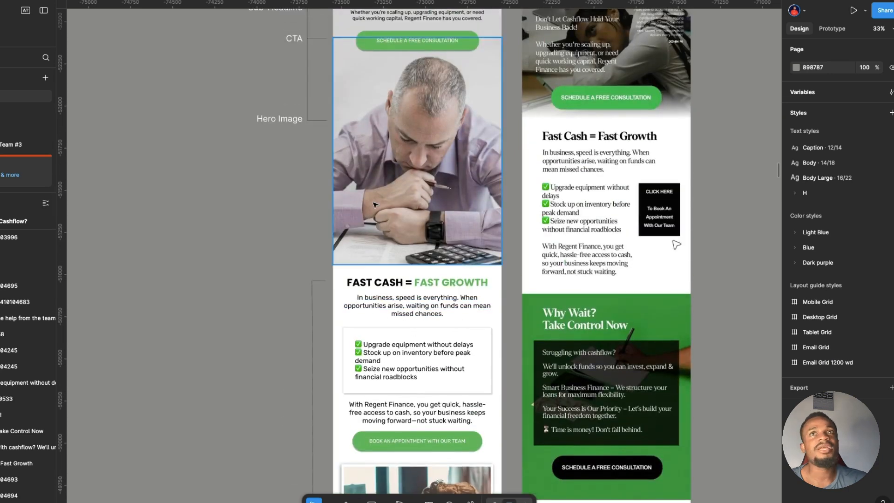
scroll(376, 205, up, 2)
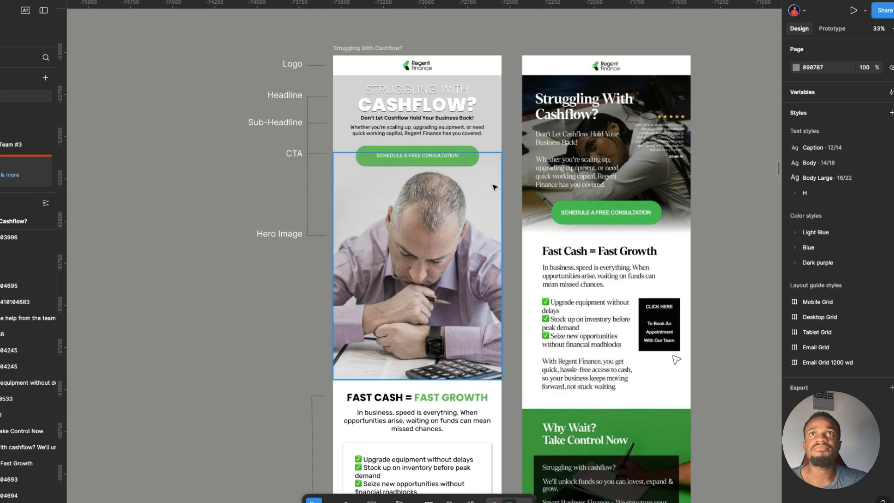
scroll(484, 261, down, 3)
scroll(488, 287, down, 5)
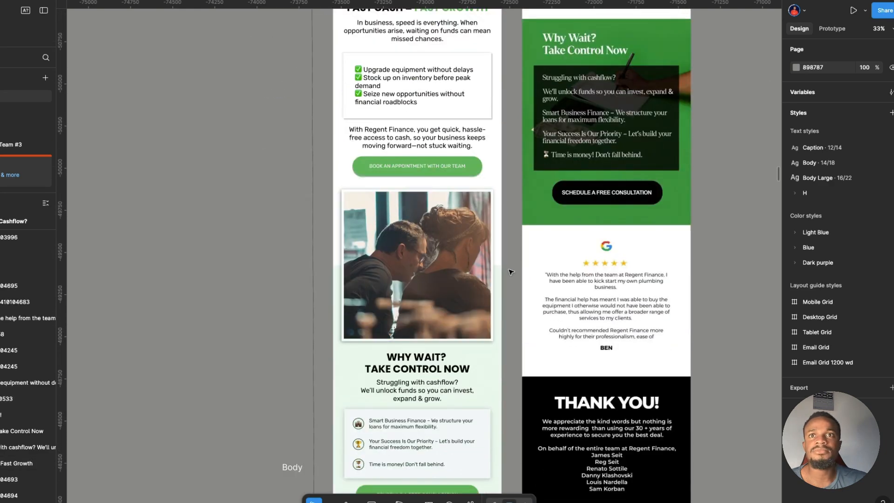
scroll(510, 272, down, 9)
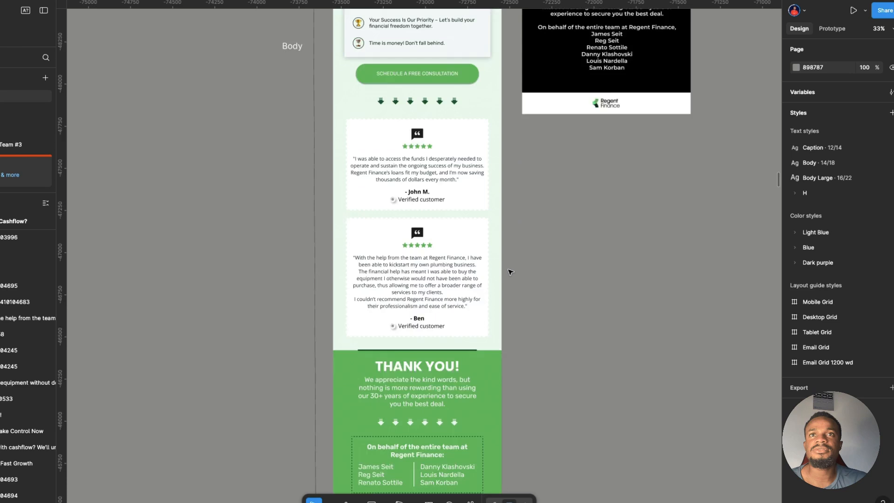
scroll(511, 272, down, 1)
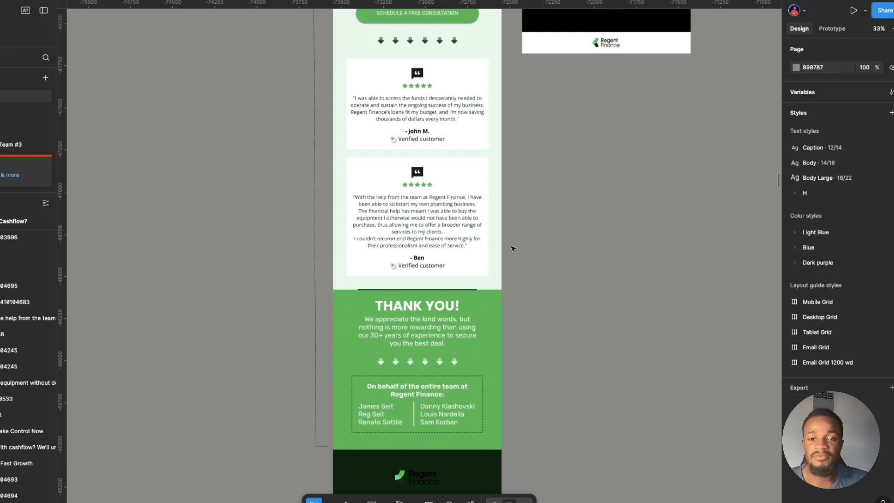
scroll(521, 237, up, 10)
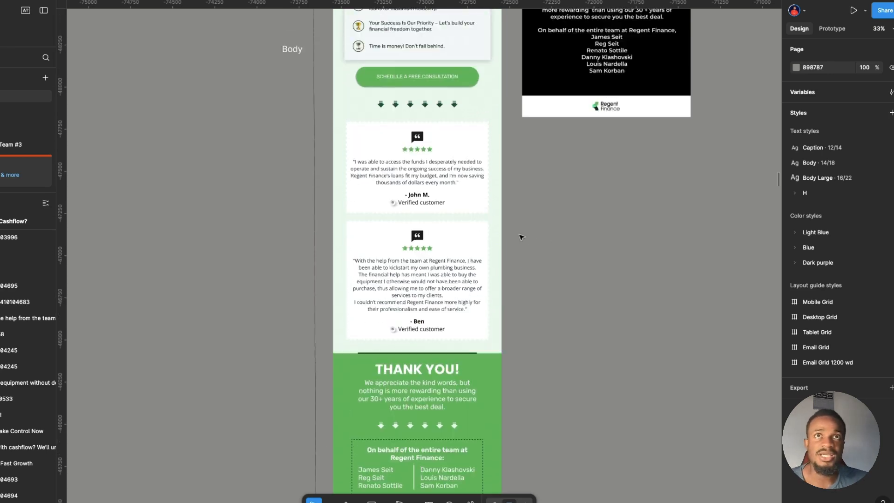
- Inspect the first email's two images by selecting the couple's photo and the hero photo, and clear the selection
click(422, 120)
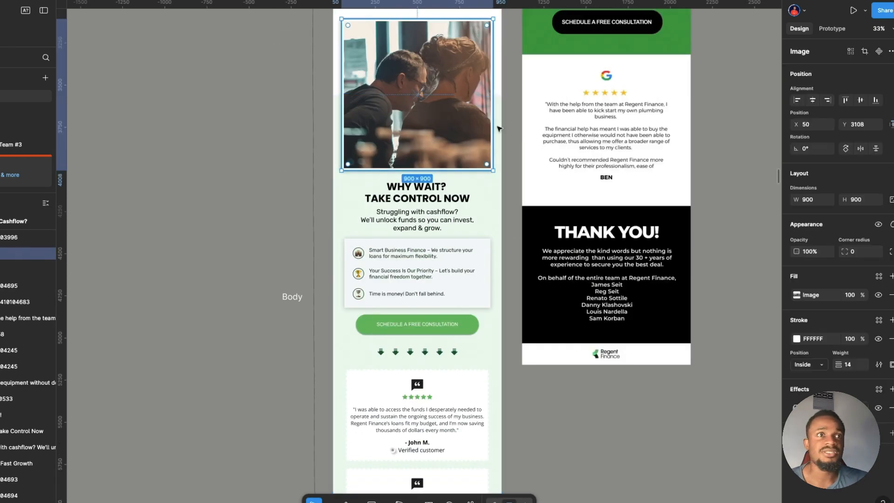
scroll(376, 111, up, 13)
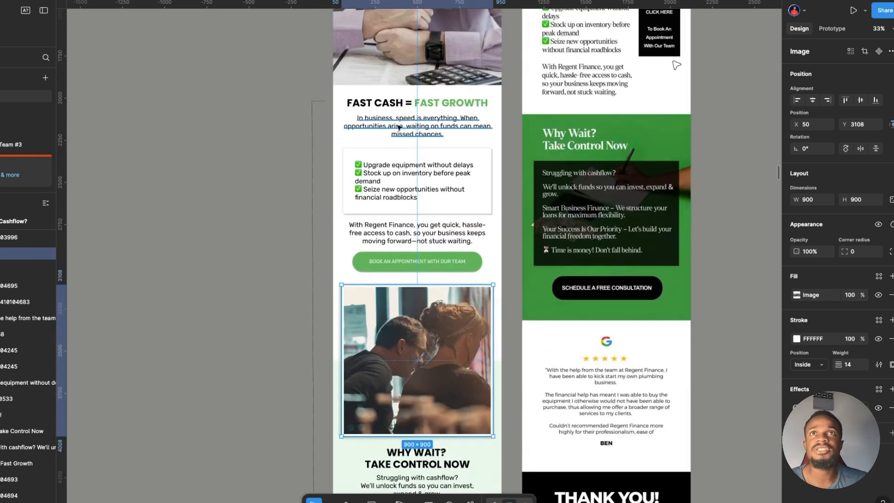
click(438, 161)
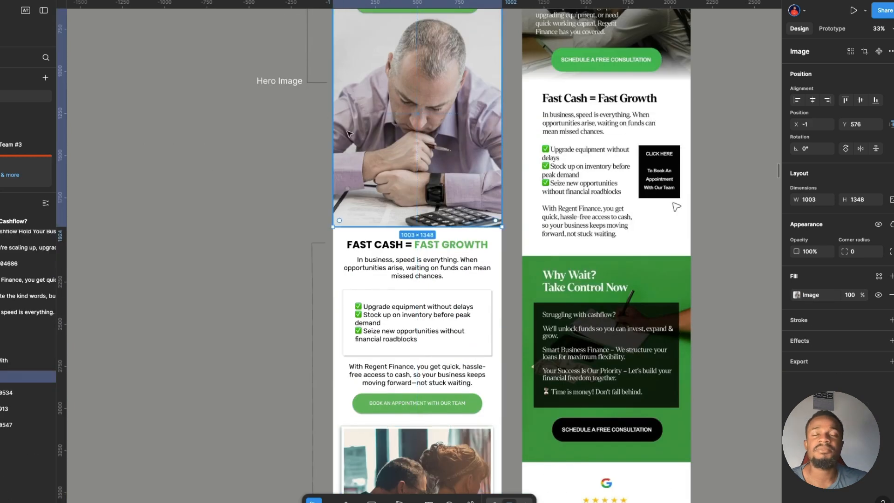
scroll(420, 162, down, 5)
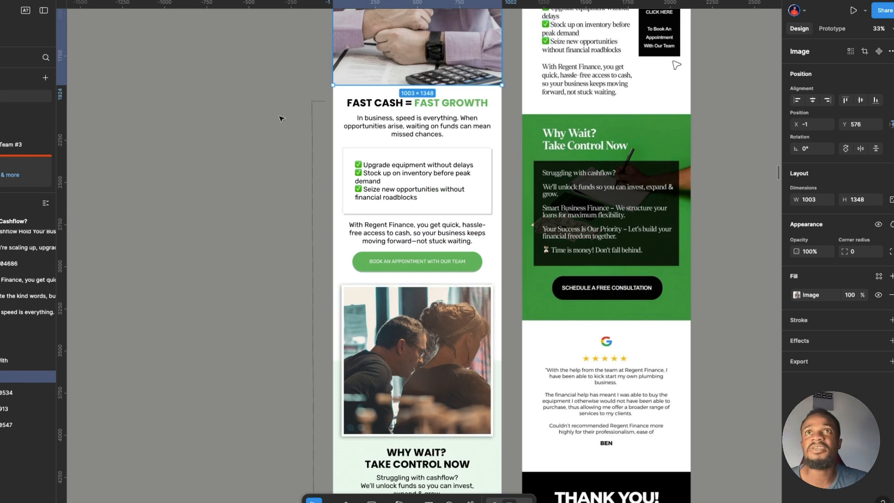
scroll(449, 238, up, 13)
click(424, 101)
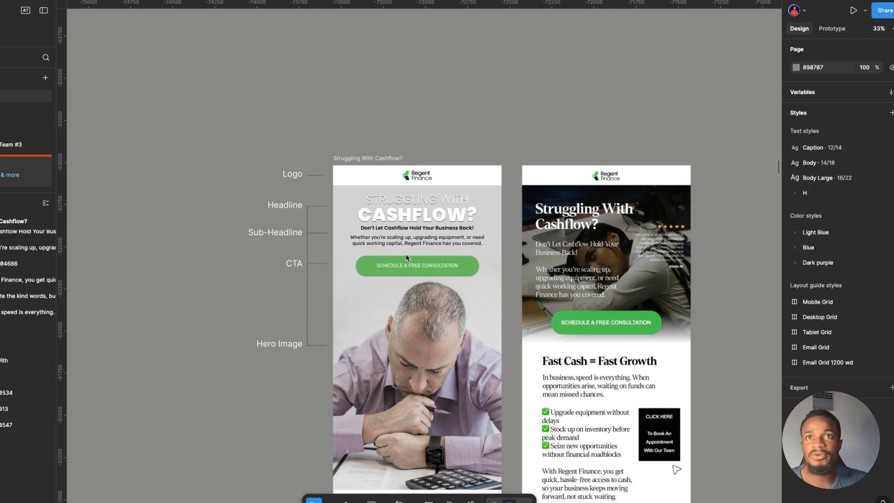
- Examine the first email's call-to-action buttons from the hero down, selecting the BOOK AN APPOINTMENT WITH OUR TEAM and lower SCHEDULE A FREE CONSULTATION buttons
scroll(409, 216, down, 1)
scroll(408, 216, down, 5)
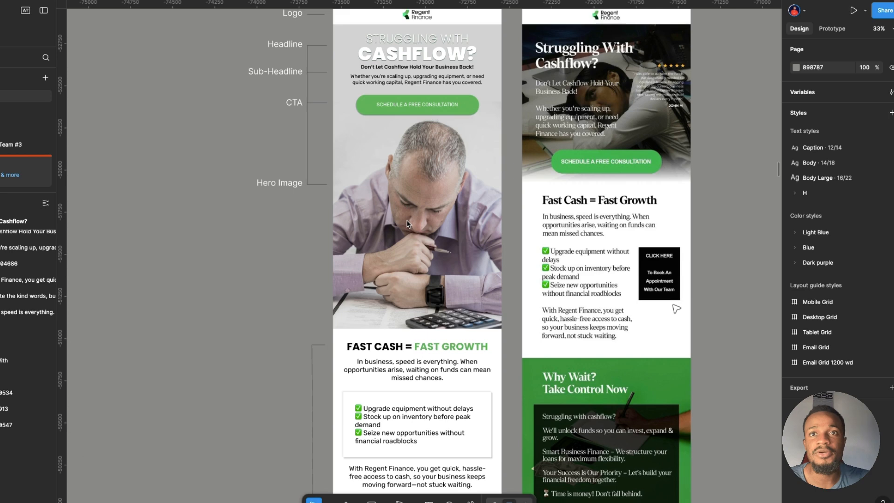
scroll(410, 233, down, 4)
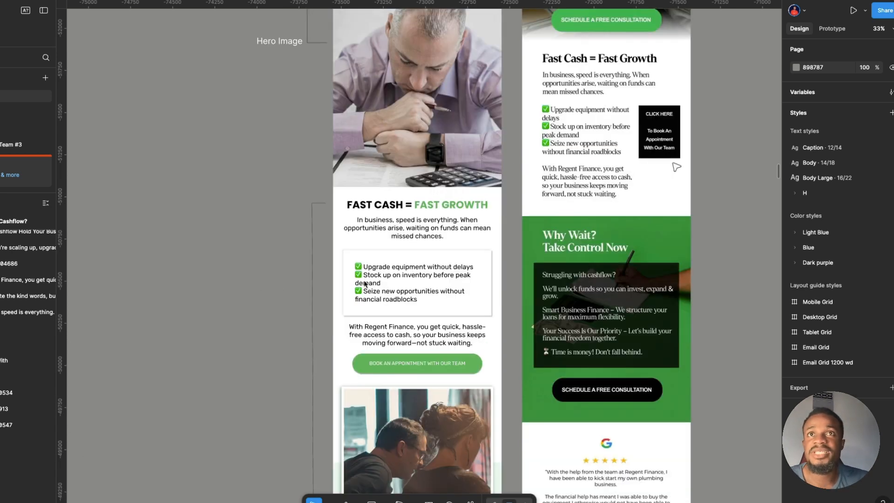
scroll(306, 284, up, 6)
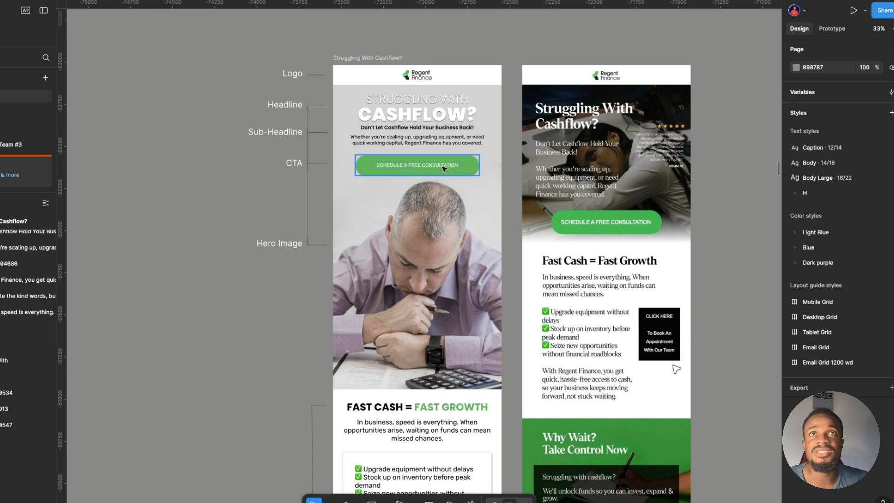
scroll(419, 195, down, 4)
scroll(411, 187, down, 6)
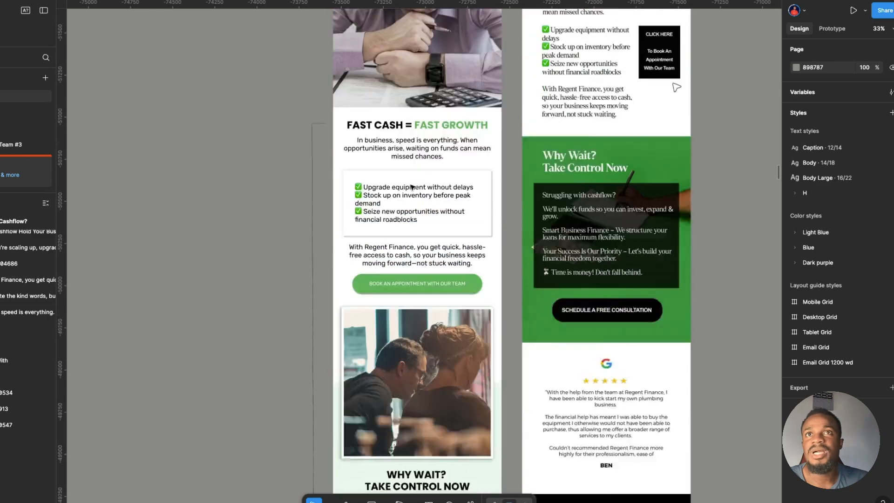
scroll(412, 187, down, 4)
click(448, 164)
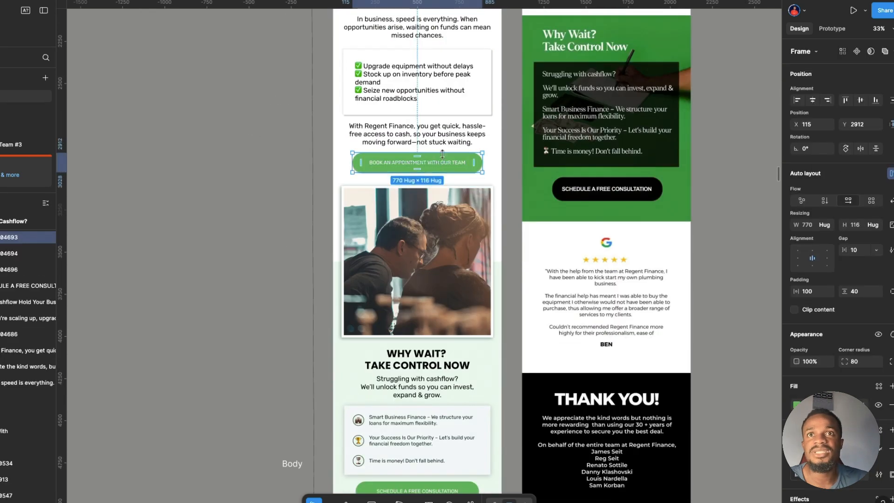
scroll(441, 195, down, 5)
click(438, 347)
scroll(438, 363, down, 7)
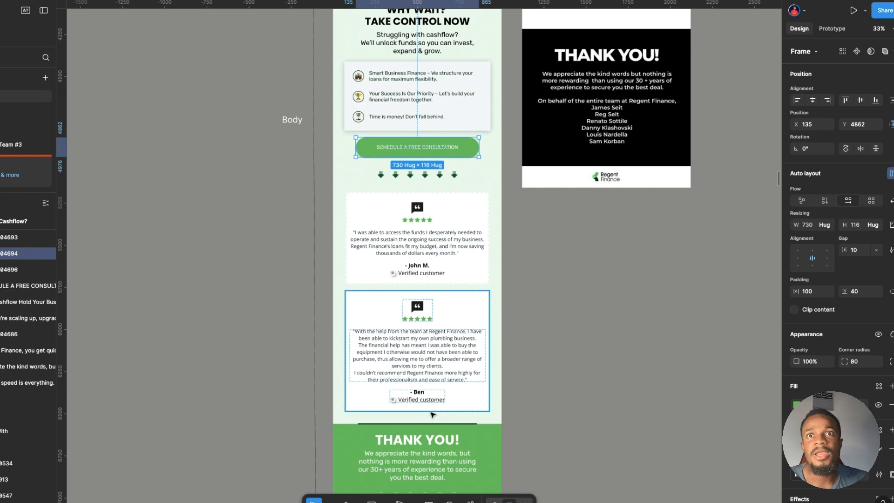
scroll(432, 412, down, 7)
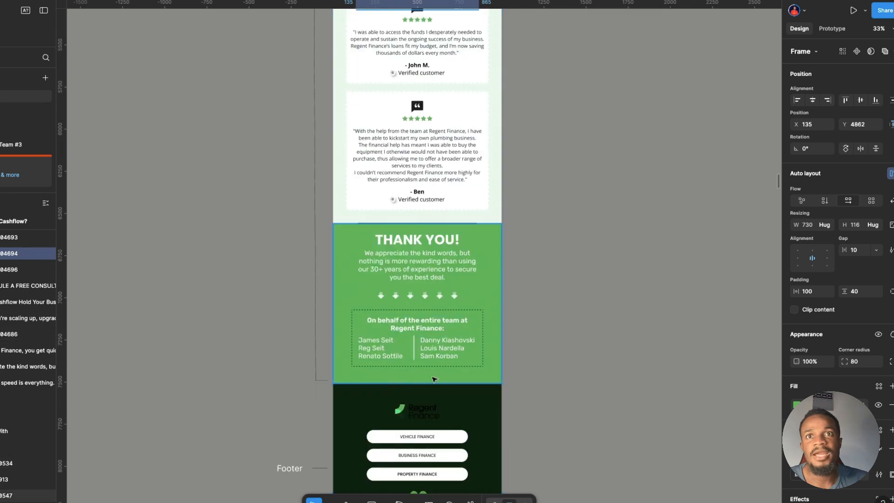
click(554, 355)
scroll(545, 356, down, 3)
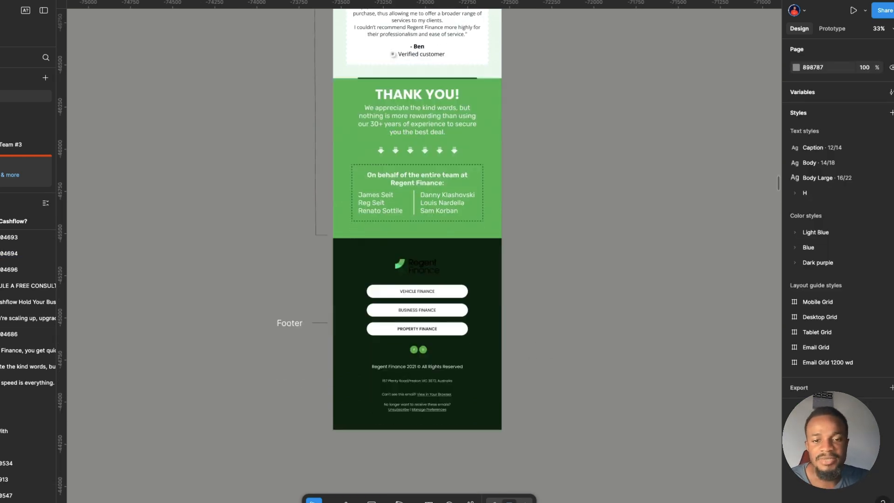
scroll(579, 393, up, 10)
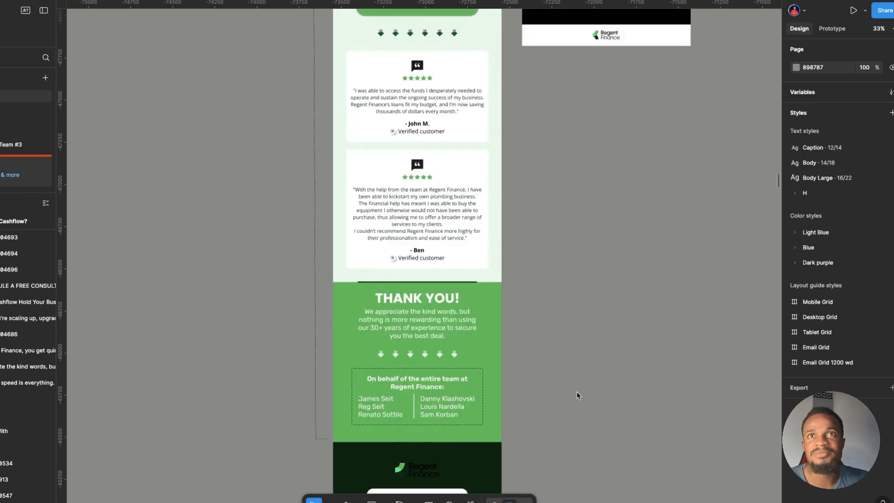
scroll(512, 379, up, 10)
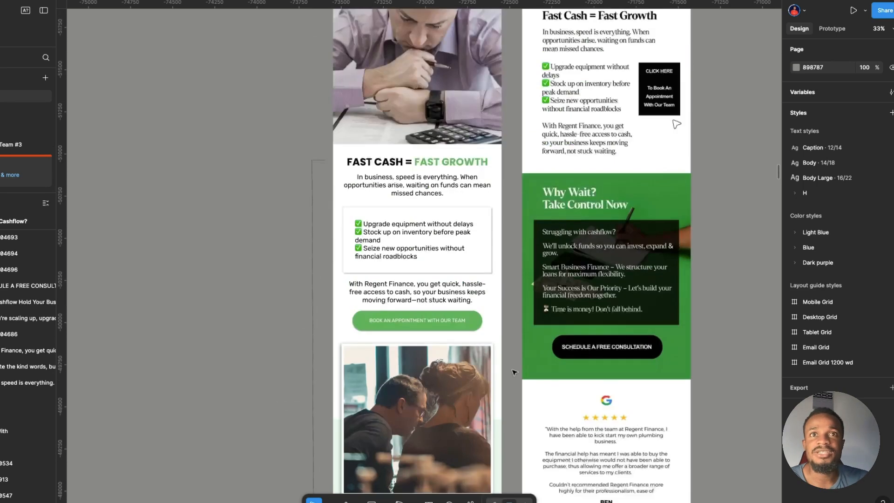
- Compare the two hero sections, examining the second design's testimonial beside its headline, then select that design and clear the selection
scroll(514, 368, up, 1)
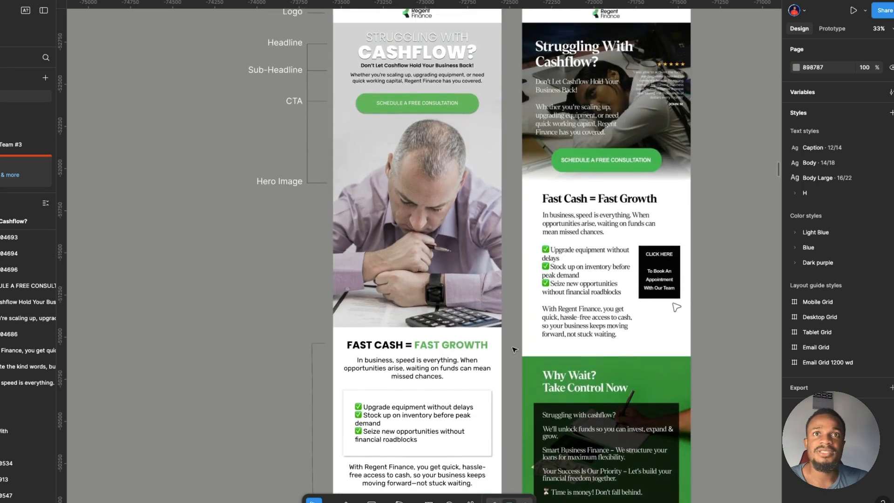
scroll(512, 343, up, 3)
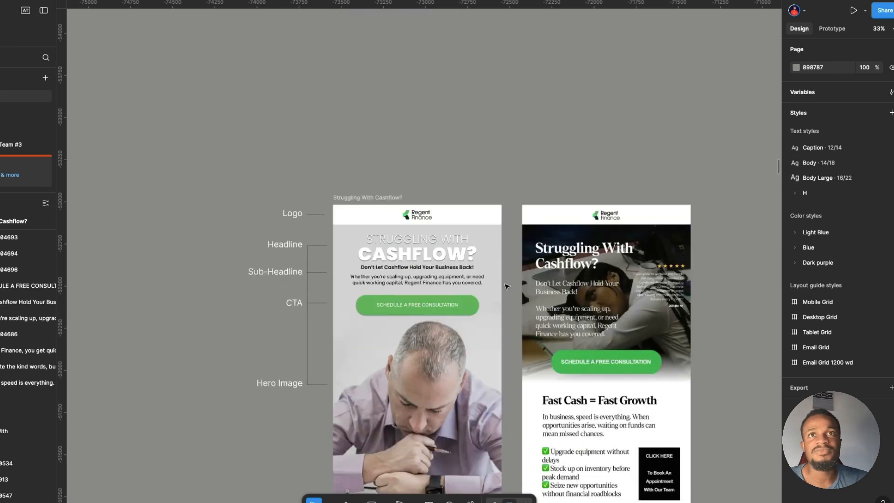
scroll(514, 280, down, 2)
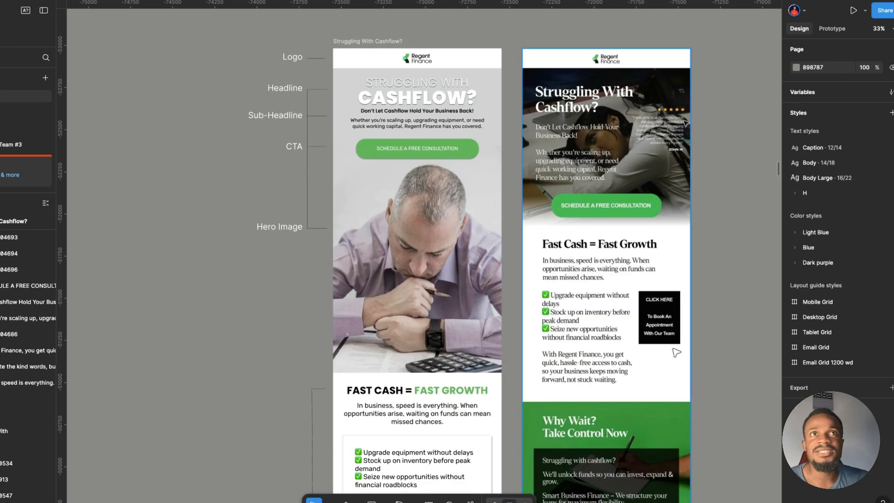
ctrl+scroll(521, 133, up, 3)
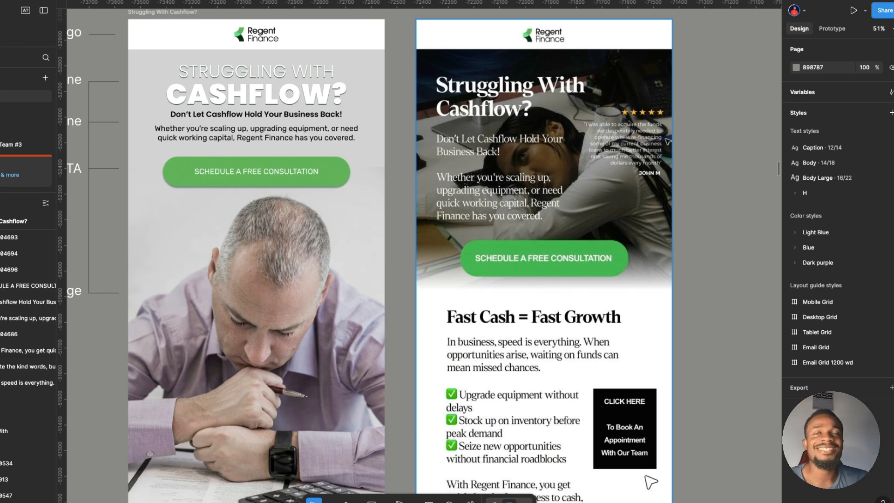
ctrl+scroll(657, 138, up, 5)
ctrl+scroll(475, 135, down, 4)
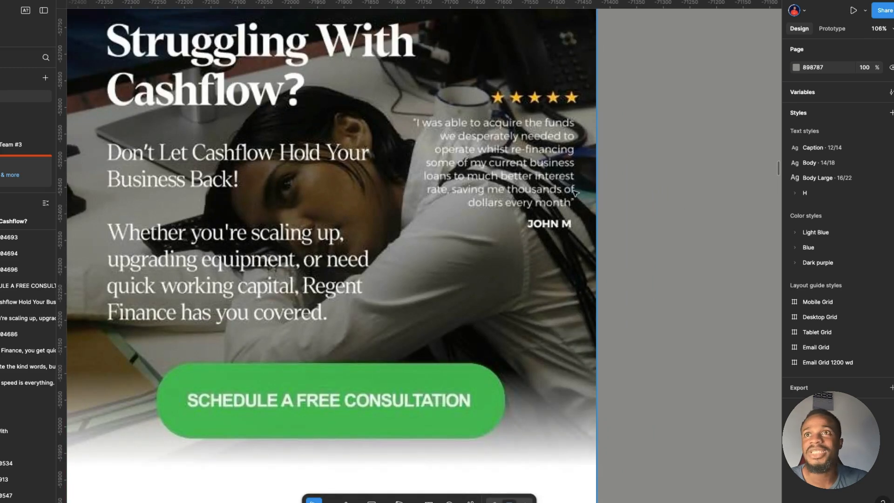
ctrl+scroll(618, 232, down, 4)
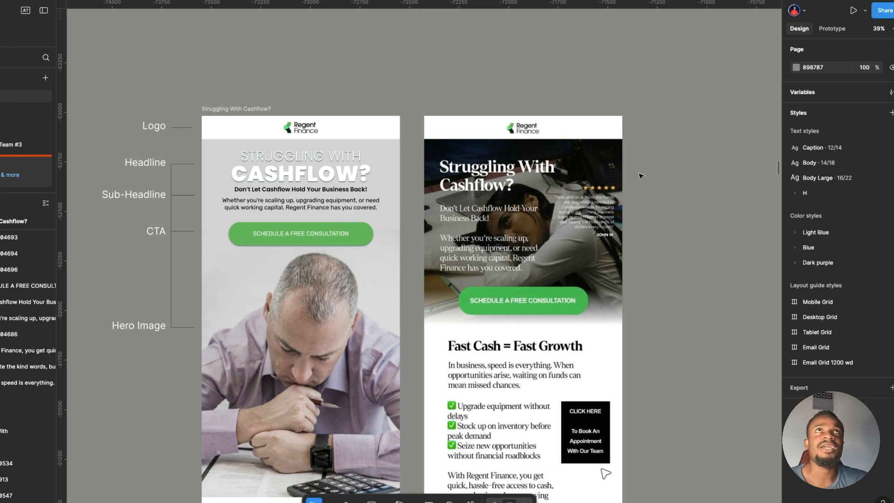
click(606, 205)
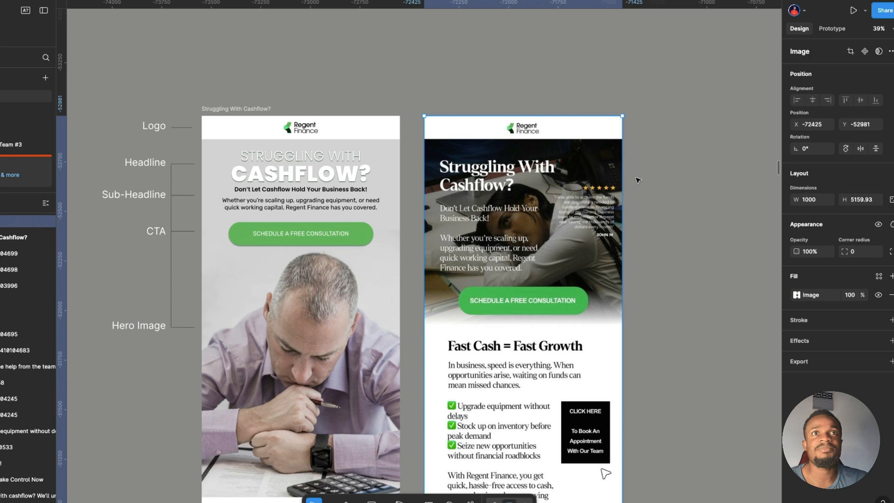
click(637, 180)
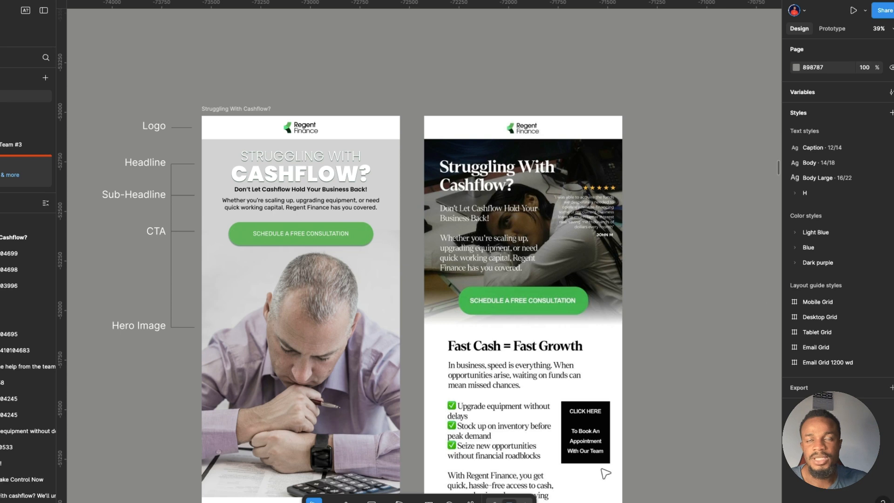
- Select the first email's Struggling With Cashflow? frame to check its dimensions
scroll(209, 309, left, 4)
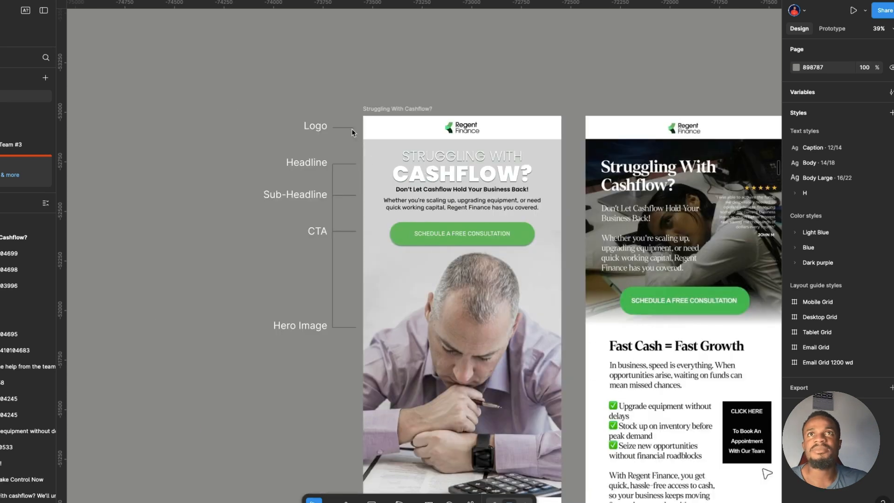
click(378, 107)
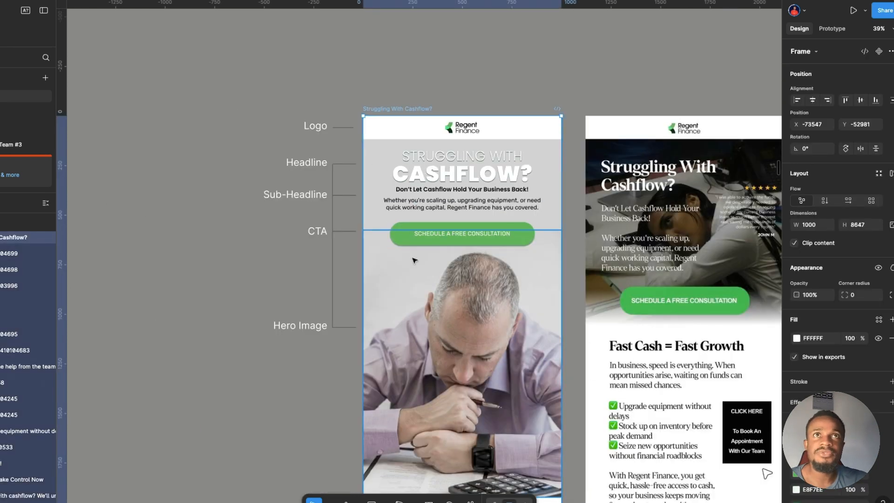
key(Escape)
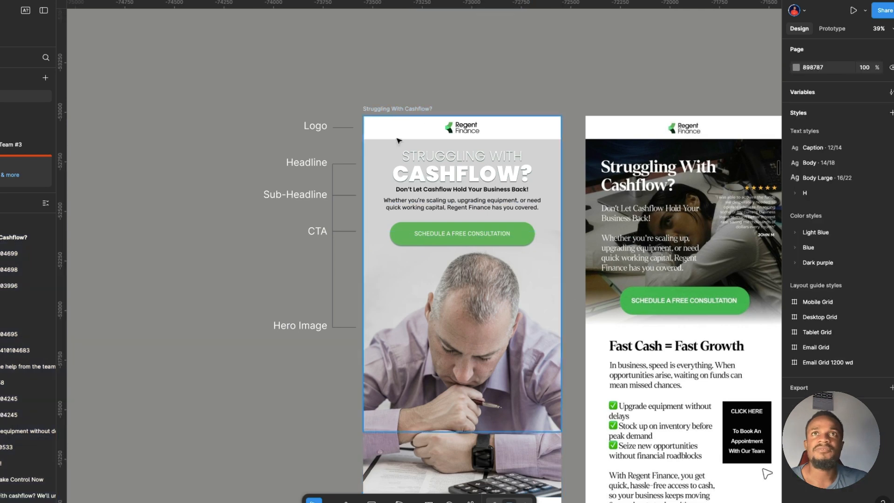
click(389, 108)
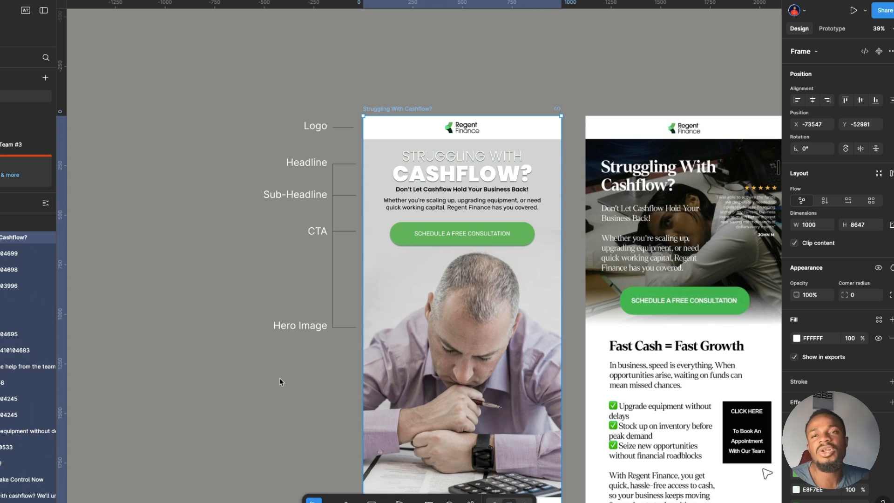
- Examine the full length of the first email down to its footer and back up to the hero
scroll(354, 345, down, 5)
scroll(462, 298, down, 4)
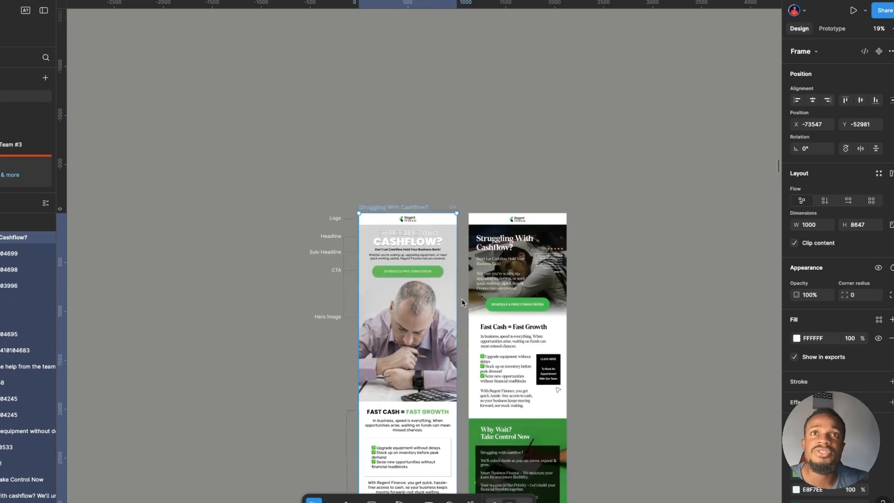
scroll(472, 321, down, 3)
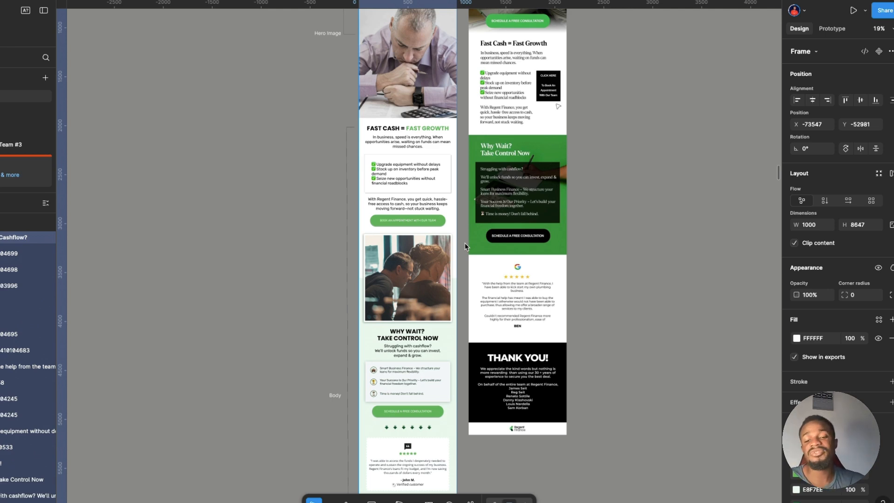
scroll(321, 305, down, 3)
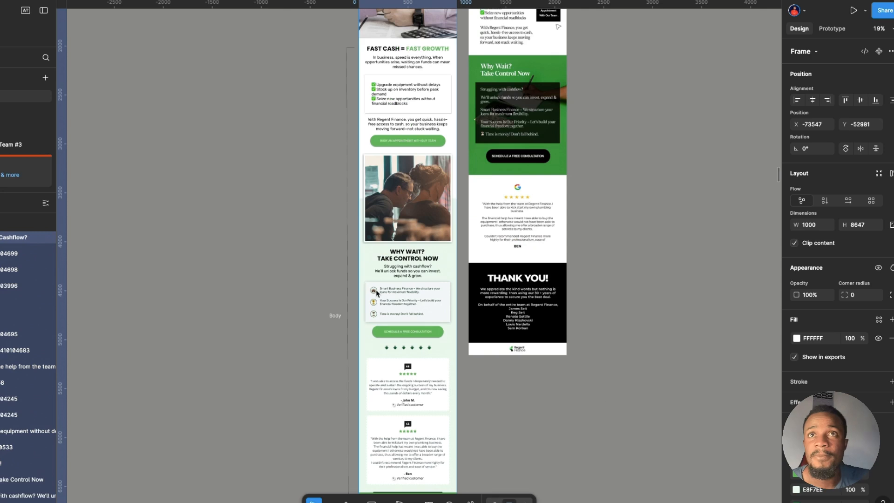
scroll(479, 323, down, 10)
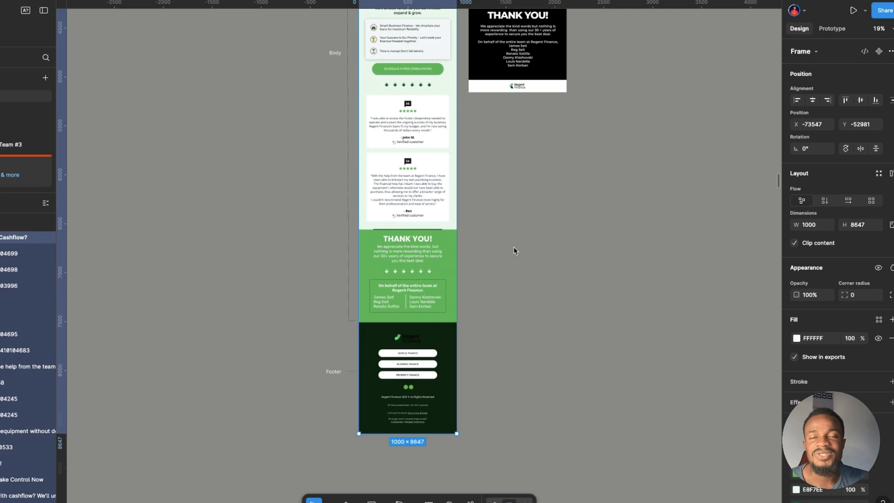
scroll(515, 247, up, 10)
scroll(371, 214, up, 7)
scroll(518, 79, up, 5)
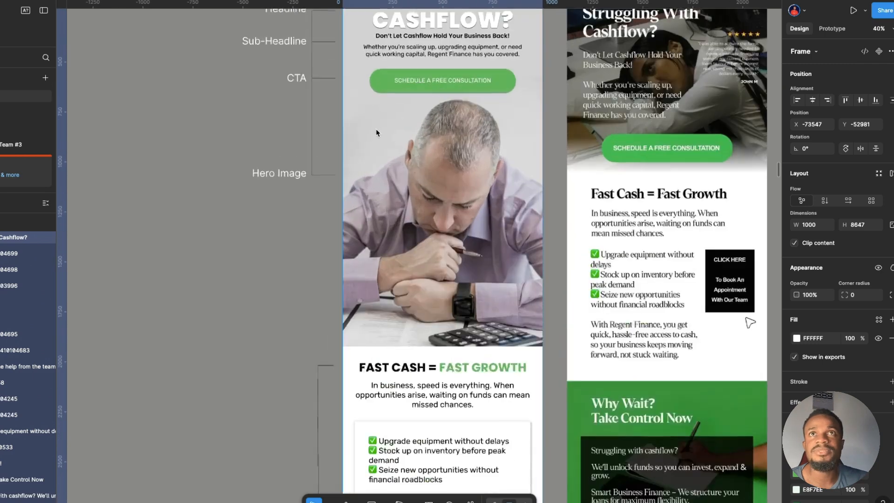
- Check the font size of the paragraph above the first email's hero call-to-action button
click(484, 54)
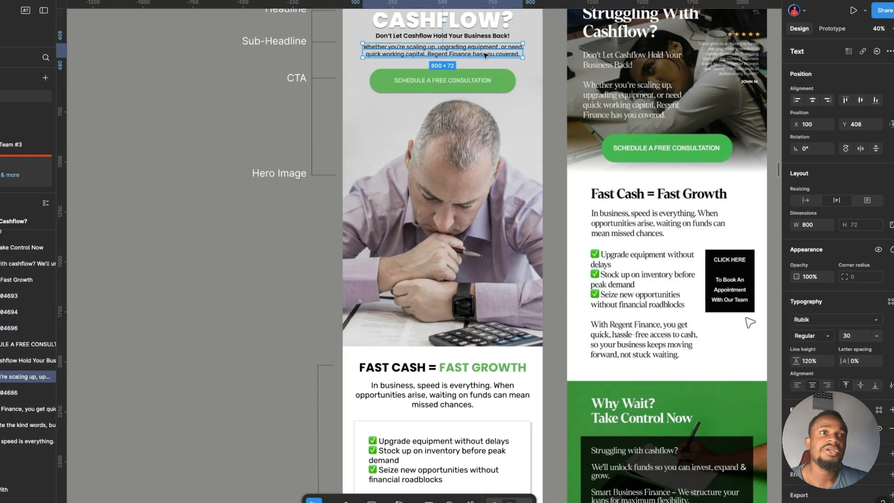
scroll(484, 48, up, 1)
scroll(484, 48, up, 5)
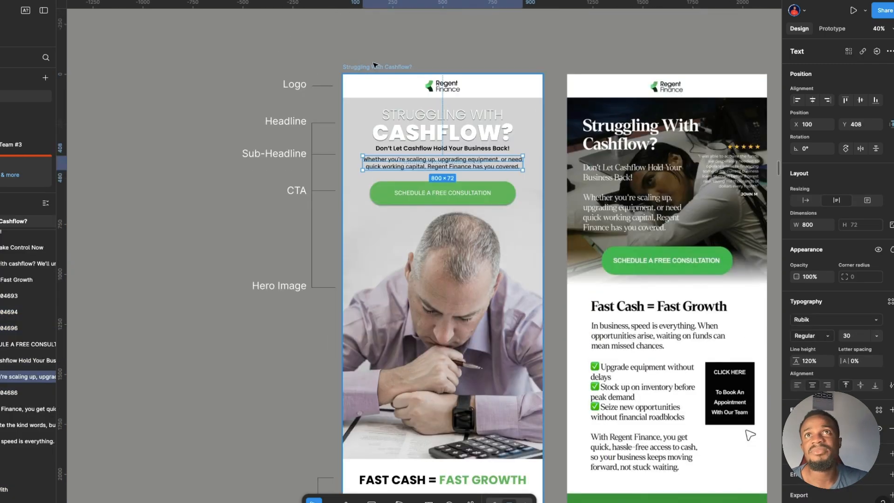
- Scale the first email's frame proportionally to a width of 600
click(376, 67)
key(k)
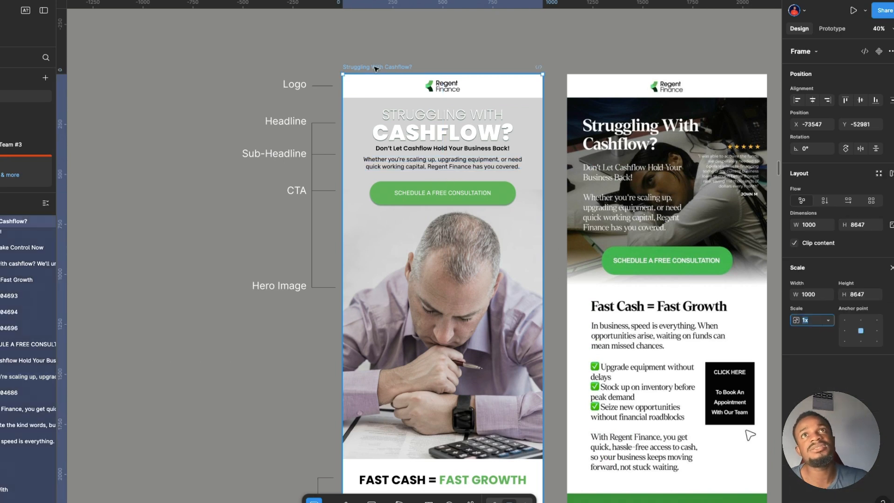
click(818, 296)
text(600)
key(Return)
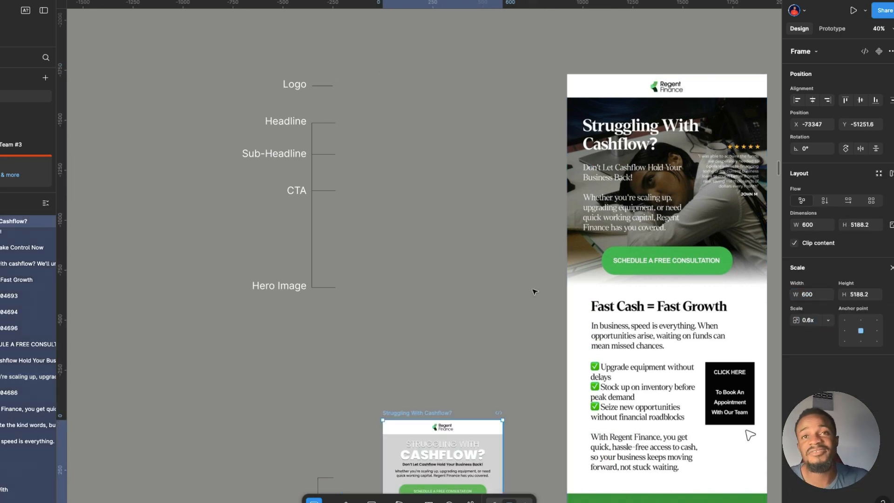
- Check the font size of the hero paragraph in the scaled email, and undo the scaling
scroll(536, 292, down, 4)
click(437, 279)
click(448, 270)
key(v)
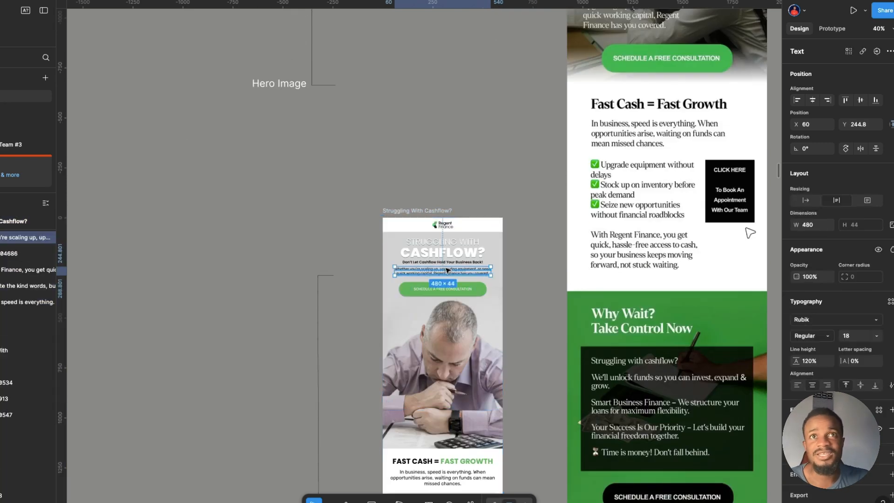
scroll(445, 271, up, 3)
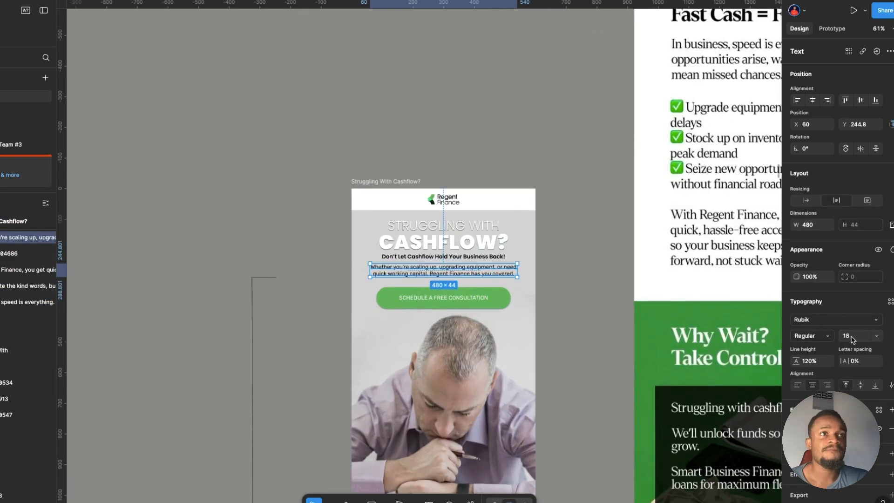
click(424, 188)
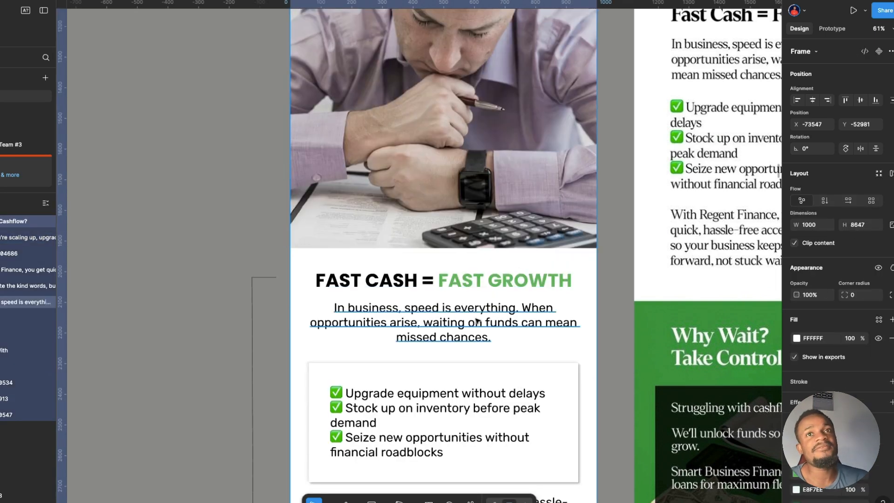
- Check the font sizes of the FAST CASH = FAST GROWTH heading and the paragraph below it, and clear the selection
click(476, 318)
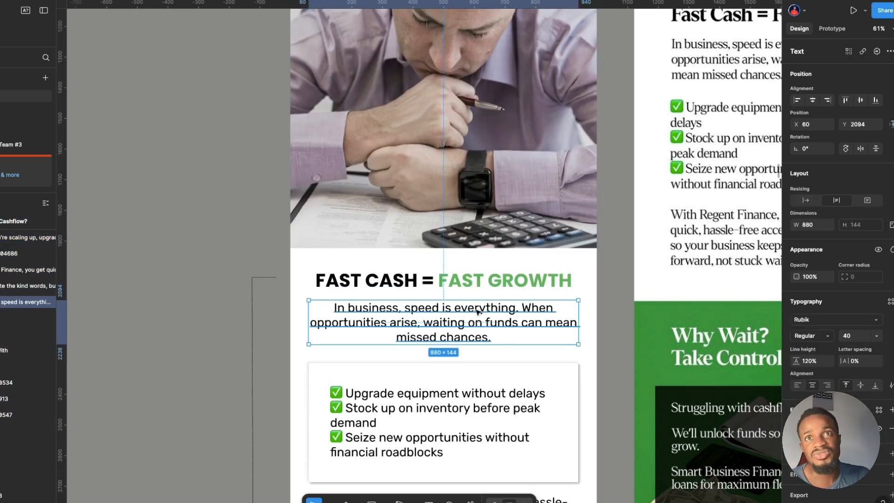
click(494, 283)
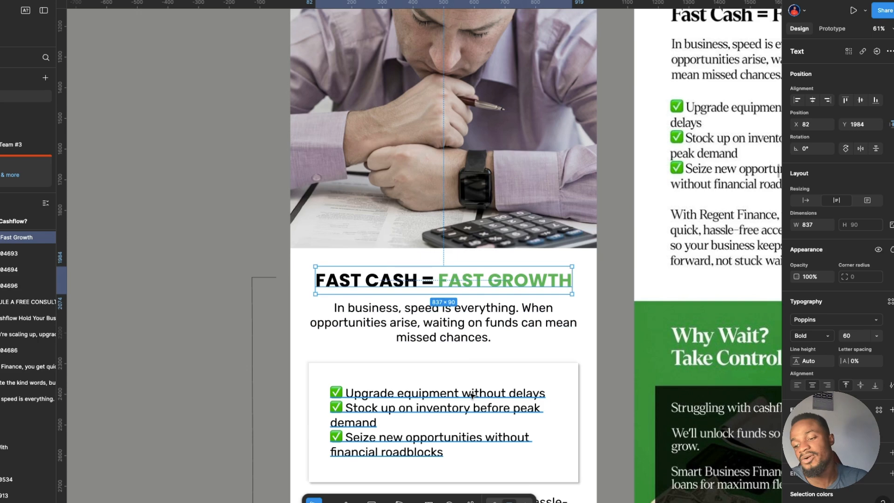
scroll(465, 404, down, 1)
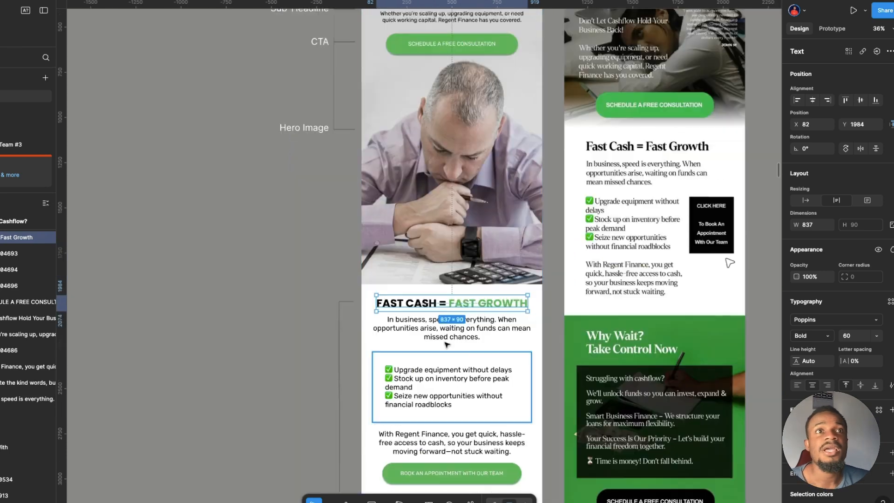
scroll(464, 353, down, 5)
click(276, 262)
scroll(272, 280, down, 5)
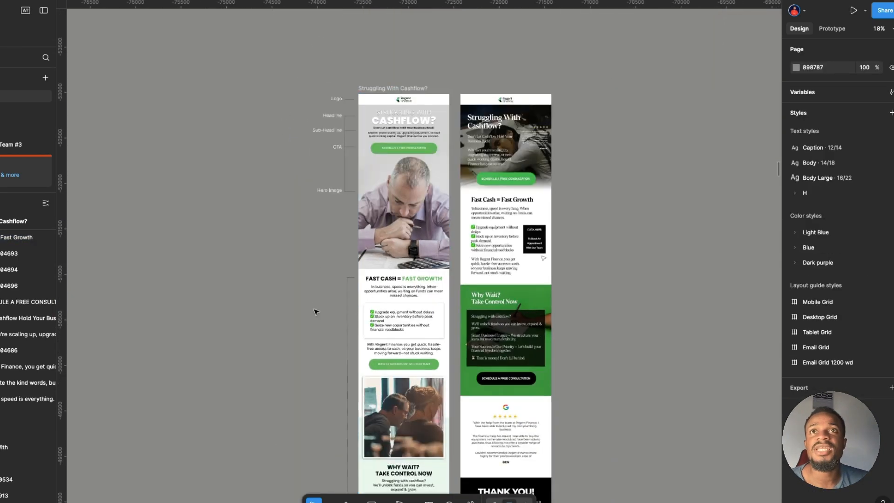
scroll(270, 285, up, 1)
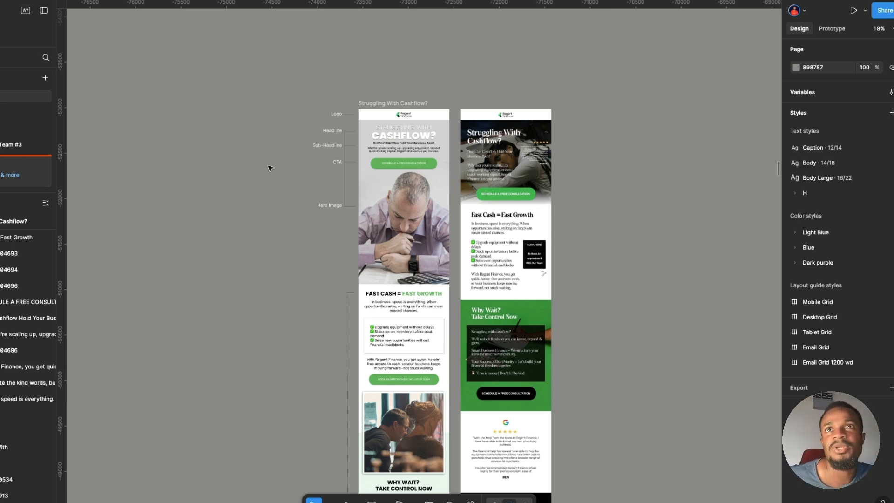
- Draw a slice about 1002 × 1924 over the first email's logo and hero section, try moving it beside the email, and undo the move
key(f)
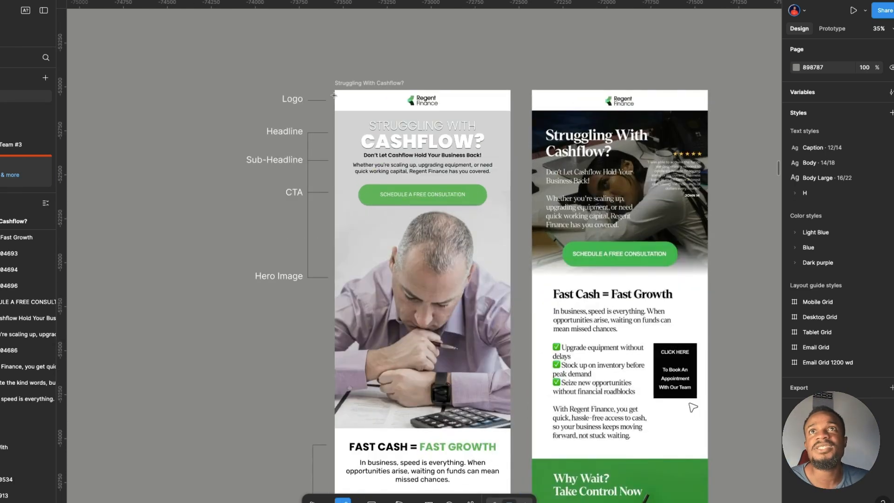
drag(335, 88, 511, 426)
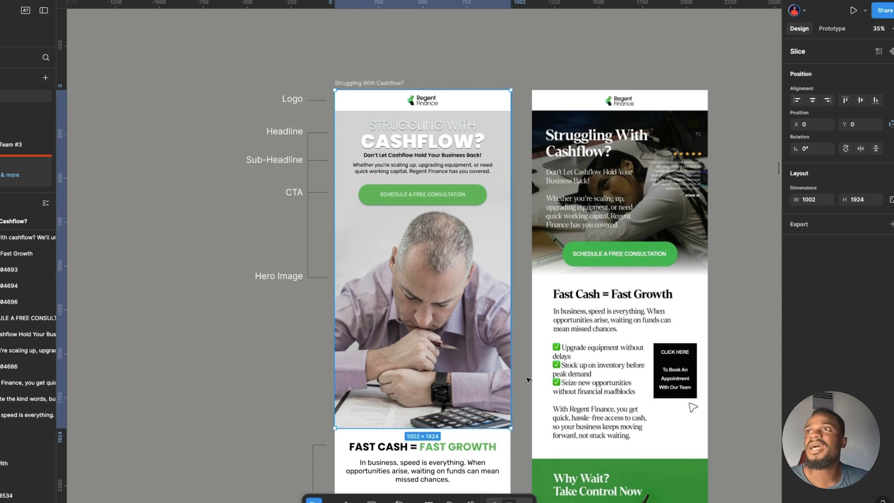
drag(489, 349, 295, 348)
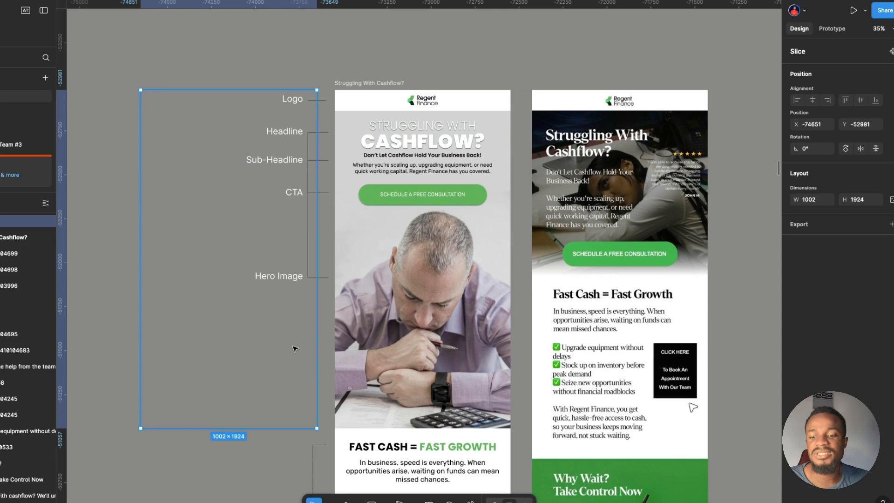
key(ctrl+z)
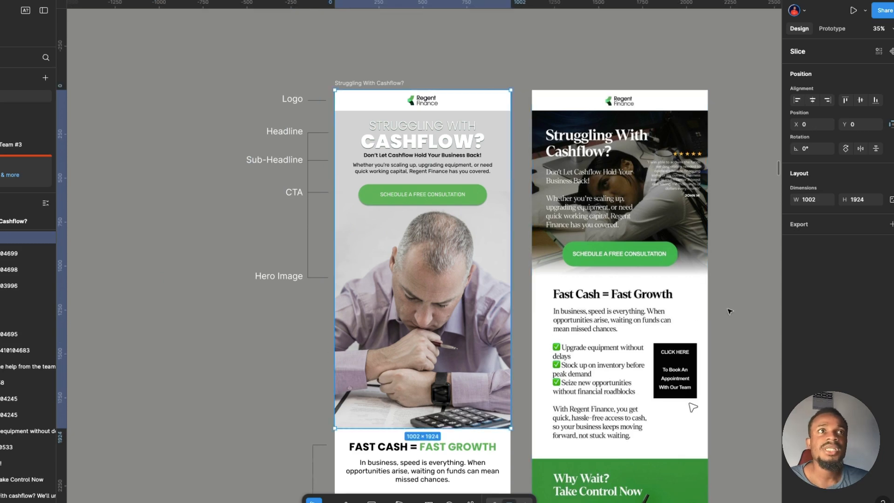
- Set the height of the slice over the first email to 1000
click(860, 200)
text(1000)
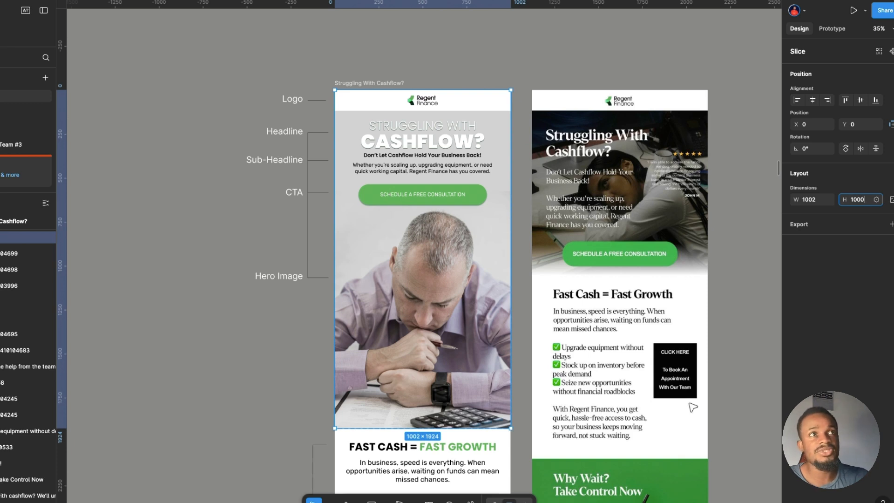
key(Return)
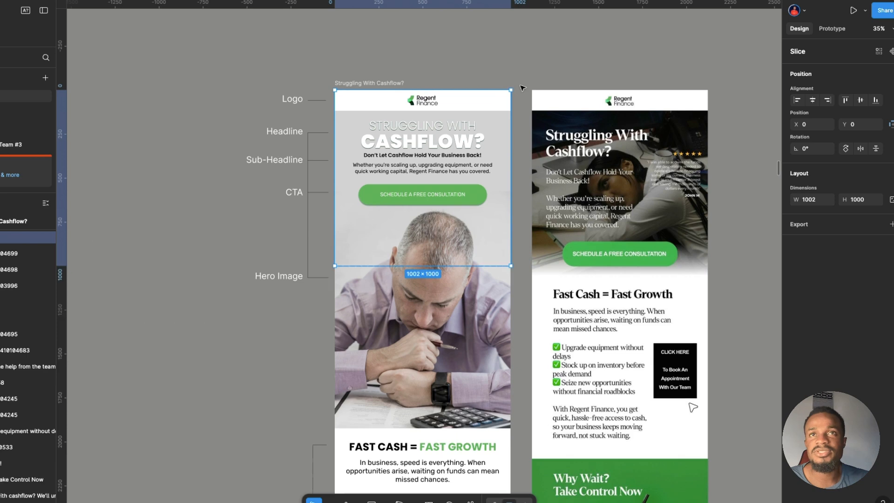
- Undo the slice over the first email, and scale the Struggling With Cashflow? frame to a width of 600
key(ctrl+z)
key(ctrl+z)
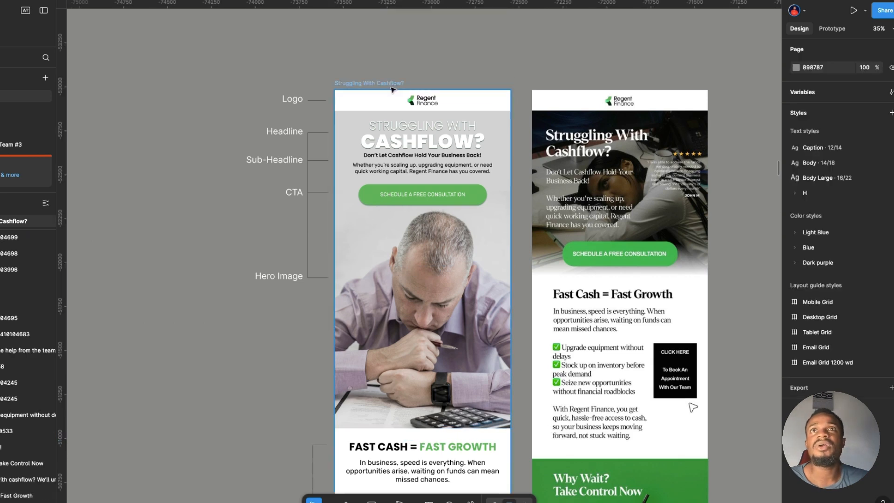
click(392, 88)
key(k)
click(809, 294)
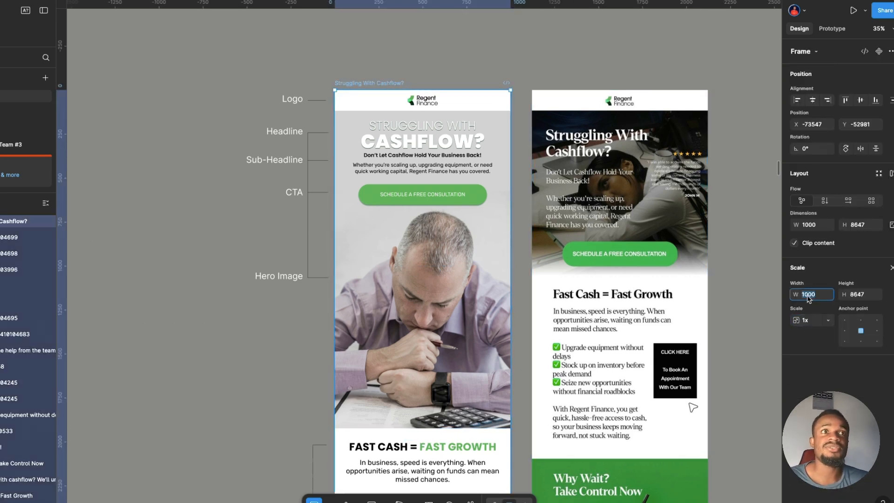
text(60)
key(Return)
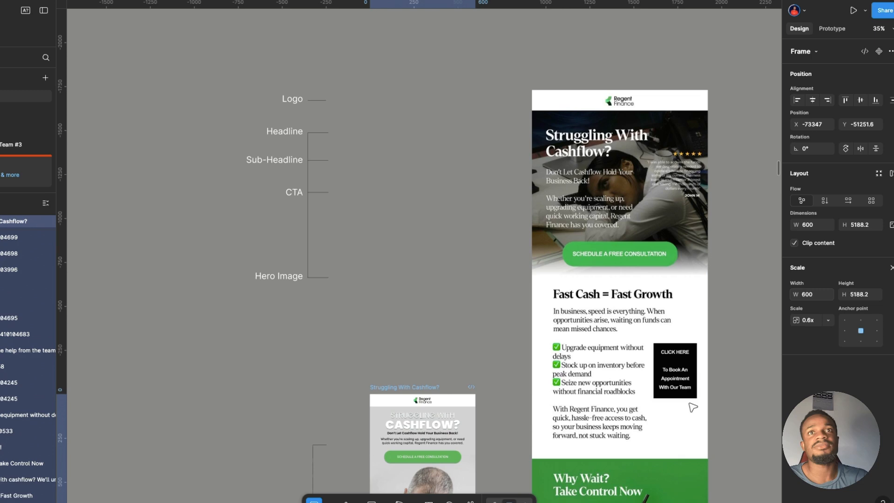
- Draw a slice about 600 × 1155 over the scaled email's logo and hero section, and set its height to 700
scroll(530, 177, down, 5)
click(492, 171)
key(f)
drag(370, 193, 477, 396)
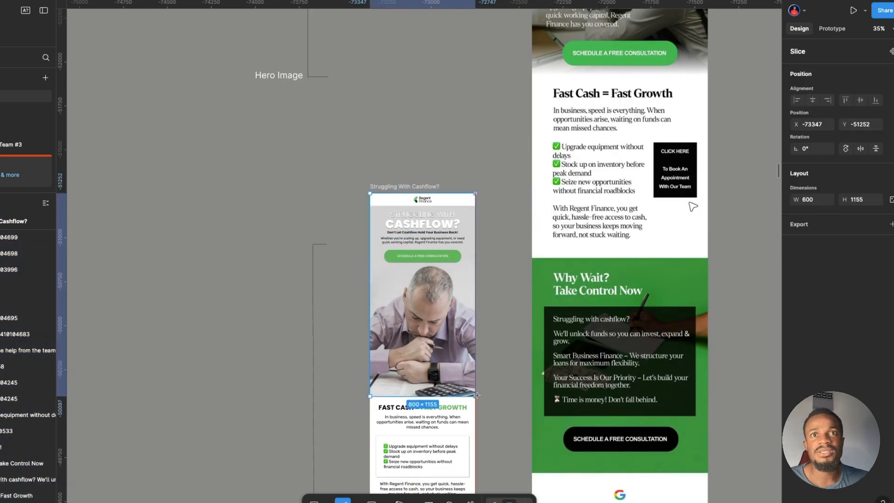
click(858, 200)
text(700)
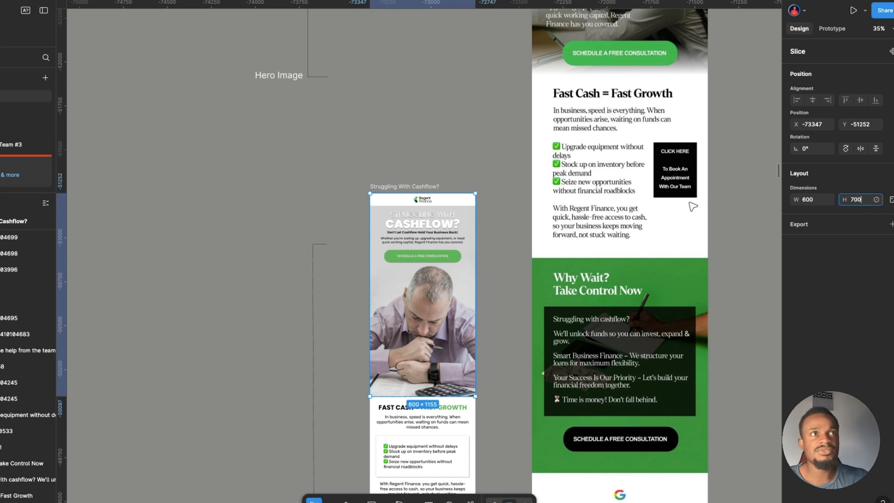
key(Return)
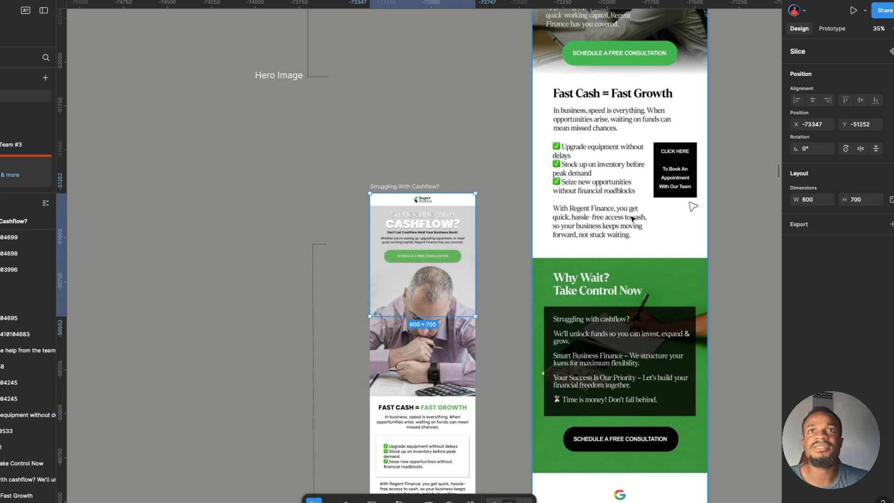
- Examine the part of the scaled email's hero section that the 600 × 700 slice covers
key(ctrl+equal)
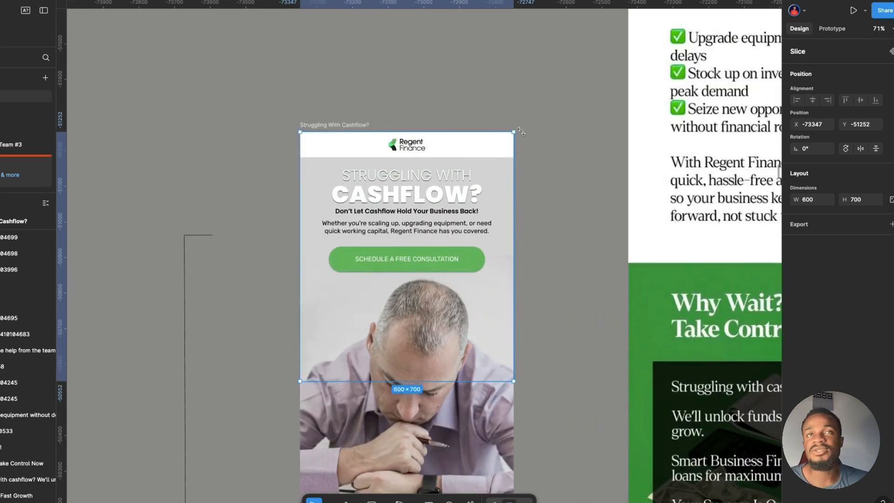
drag(522, 132, 529, 184)
key(ctrl+z)
click(560, 162)
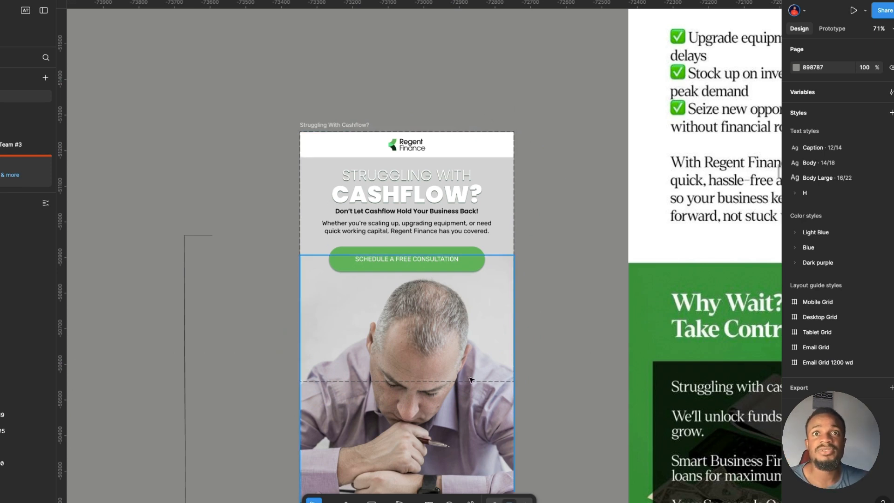
key(ctrl+z)
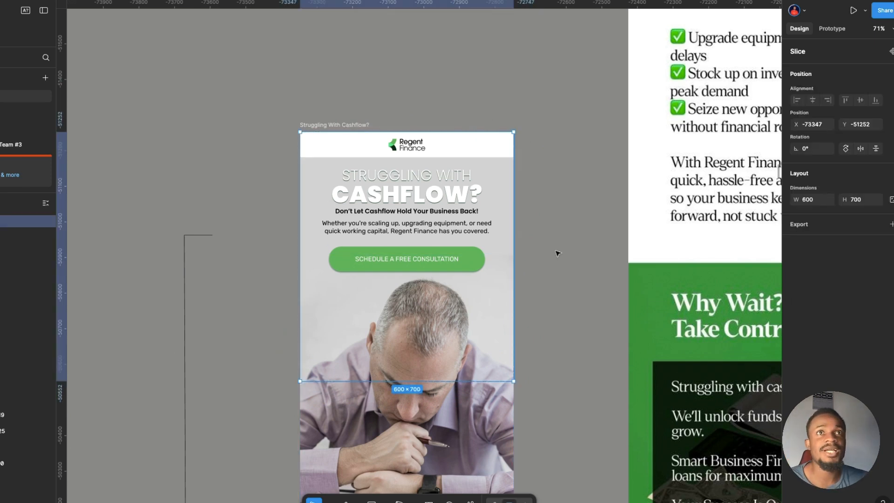
- Set the height of the slice over the scaled email to 1000, review the area it covers, and clear the selection
click(856, 199)
text(1000)
key(Return)
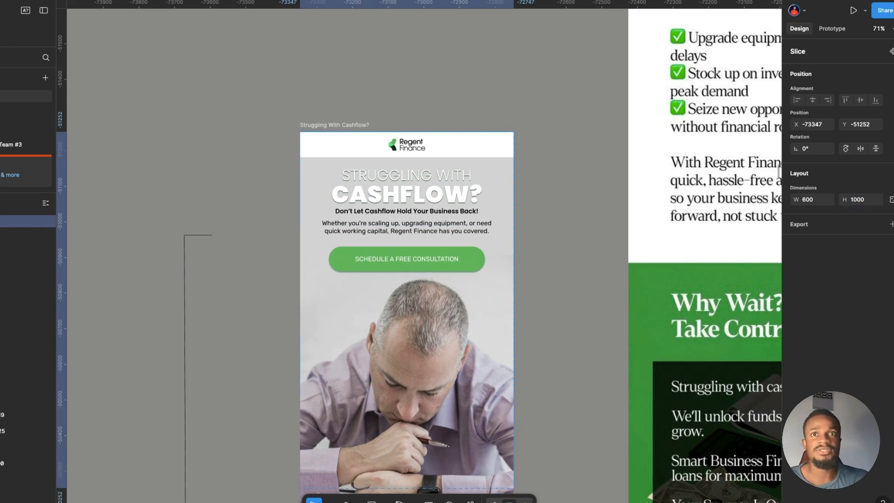
scroll(538, 176, down, 2)
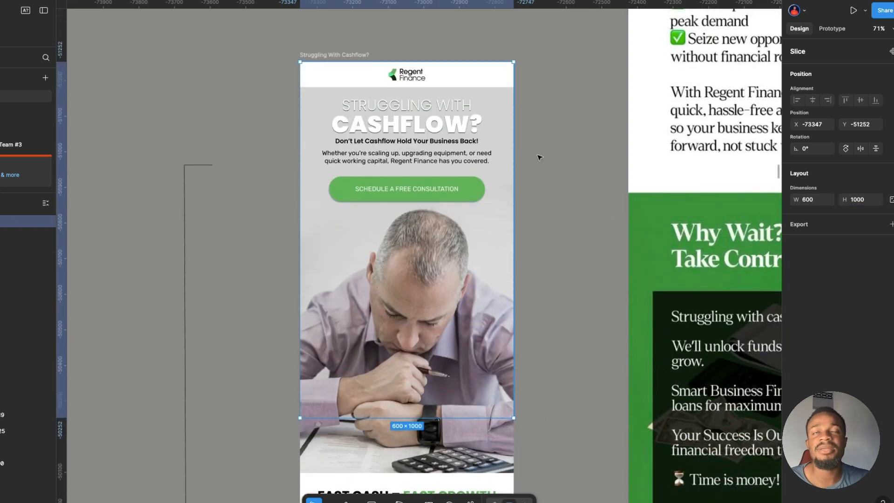
scroll(553, 146, up, 1)
click(554, 147)
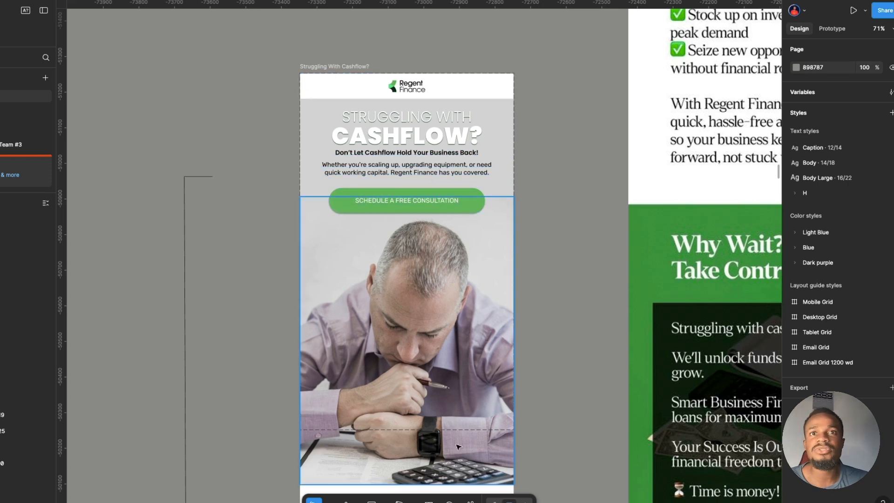
- Examine the scaled email from the hero section through the testimonials and THANK YOU! section to the footer
scroll(458, 235, down, 5)
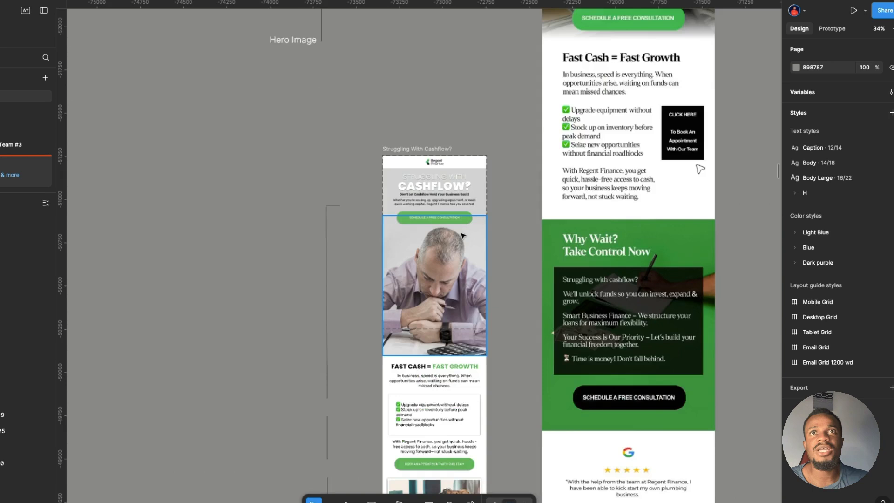
scroll(462, 235, down, 5)
scroll(462, 236, down, 5)
scroll(452, 224, up, 5)
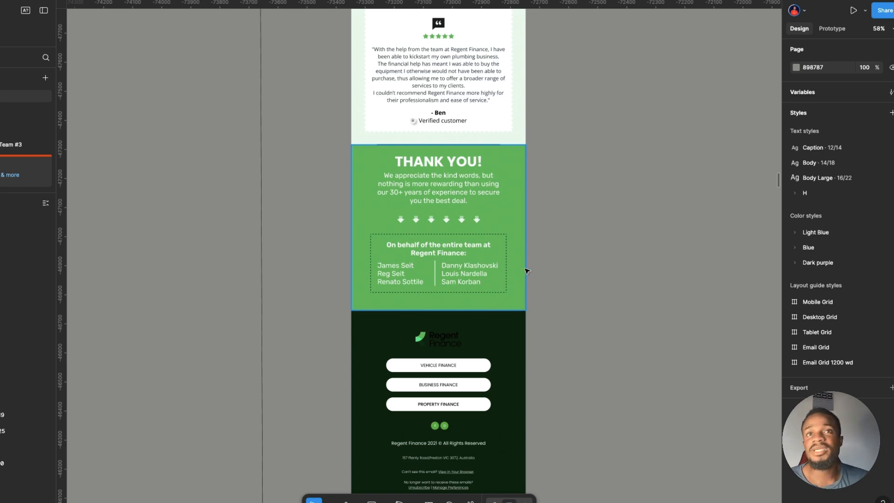
scroll(569, 240, up, 5)
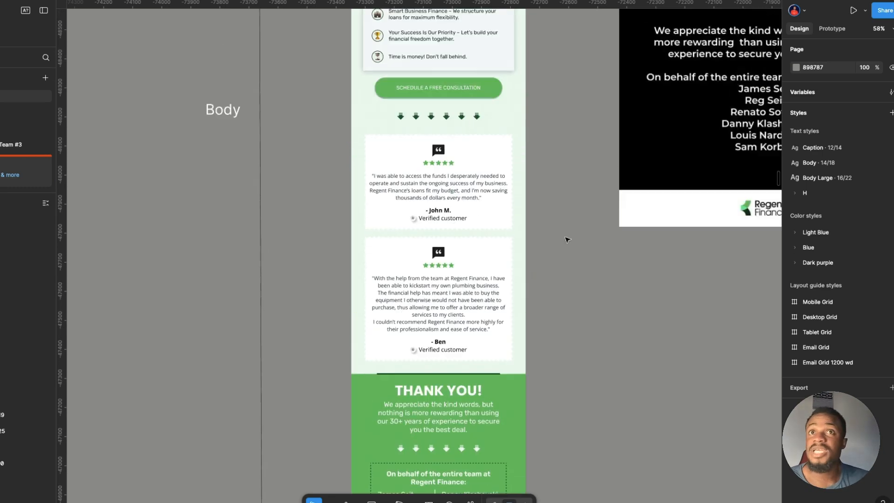
scroll(567, 240, up, 7)
scroll(518, 239, down, 10)
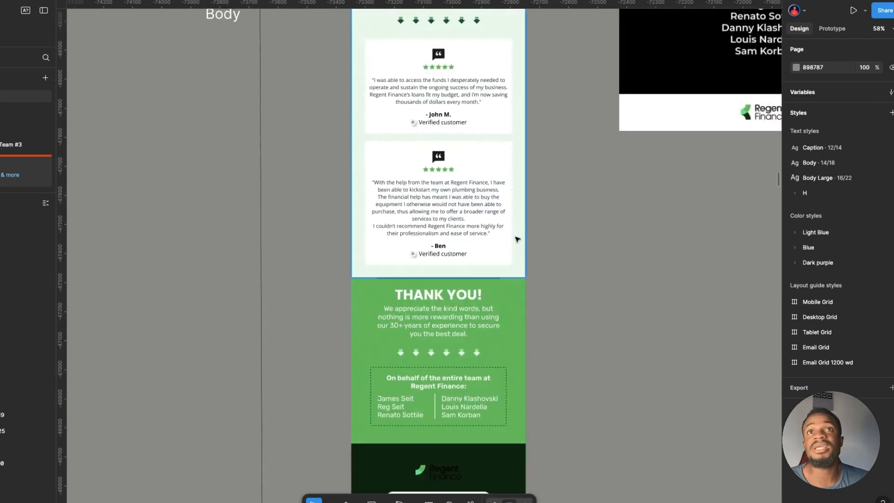
scroll(548, 245, up, 15)
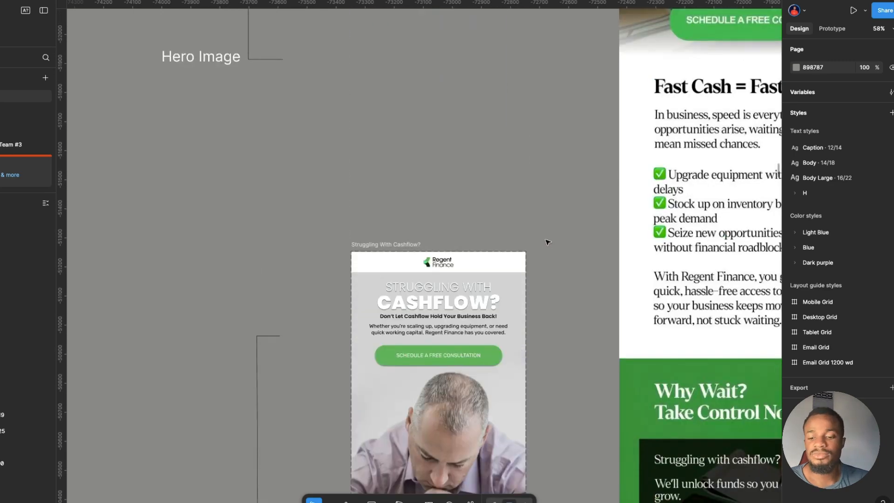
- Undo the slice and the scaling of the first email
key(ctrl+z)
key(ctrl+z)
key(ctrl+z)
key(ctrl+z)
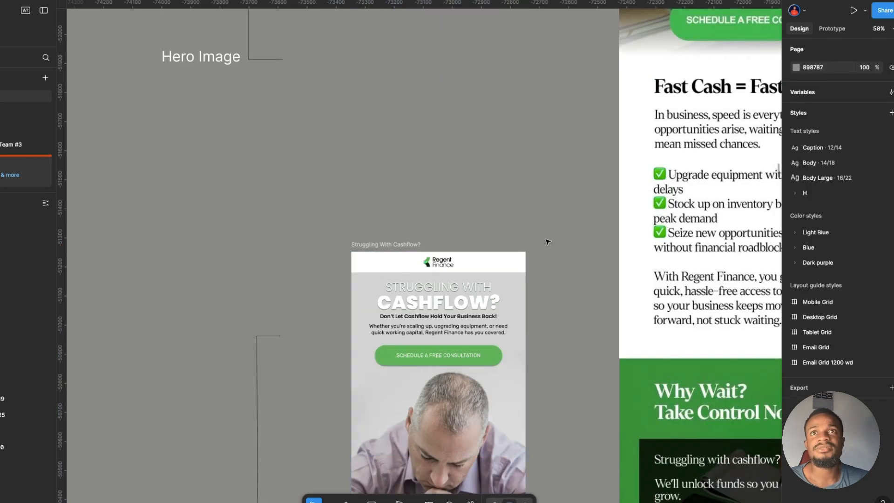
key(ctrl+z)
key(ctrl+z)
- Review the full-size first email beside the second design, from the logo down to the footer
scroll(542, 243, down, 5)
scroll(542, 245, up, 4)
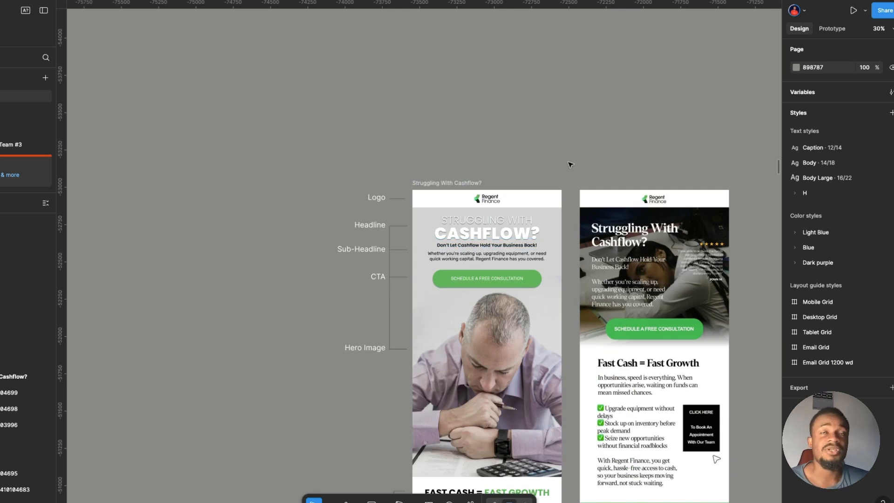
scroll(572, 241, down, 5)
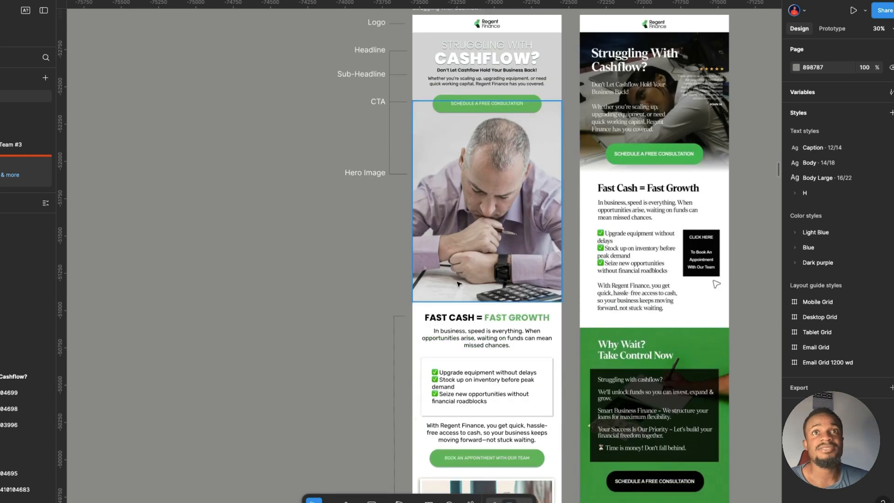
scroll(489, 279, down, 15)
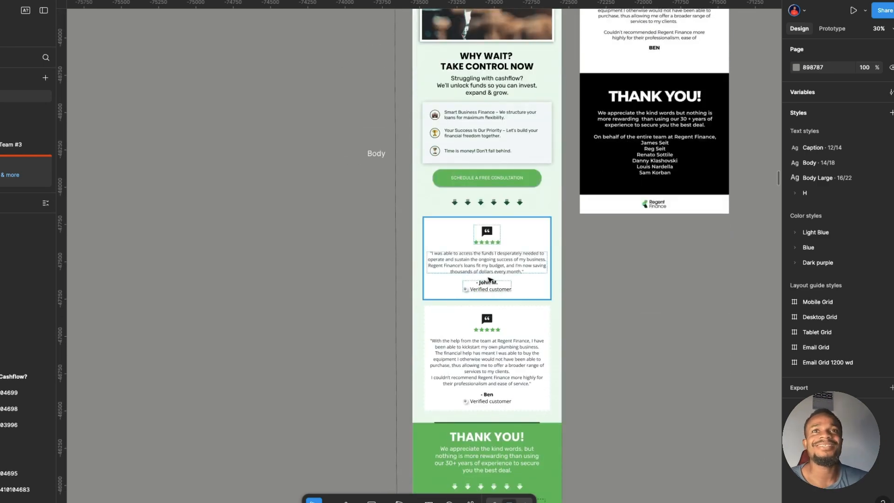
scroll(489, 280, down, 4)
scroll(516, 309, down, 5)
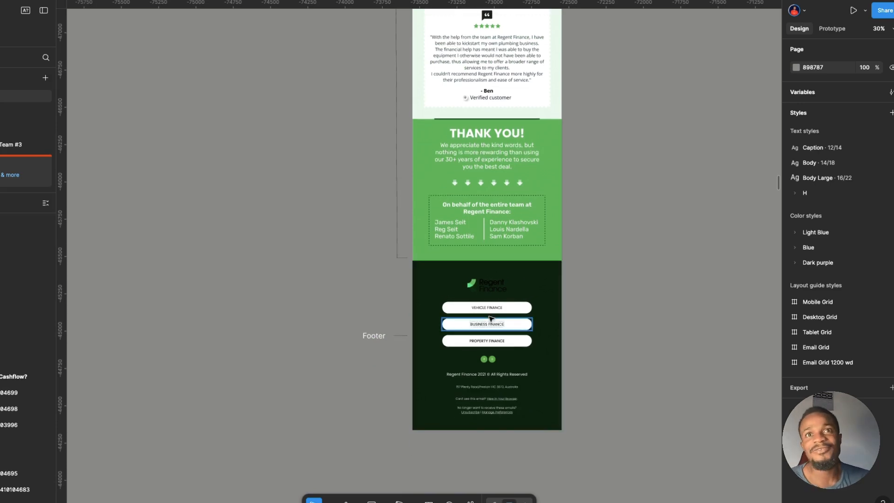
- Inspect the Regent Finance logo image and the rest of the first email's footer, and clear the selection
scroll(489, 321, up, 5)
click(478, 203)
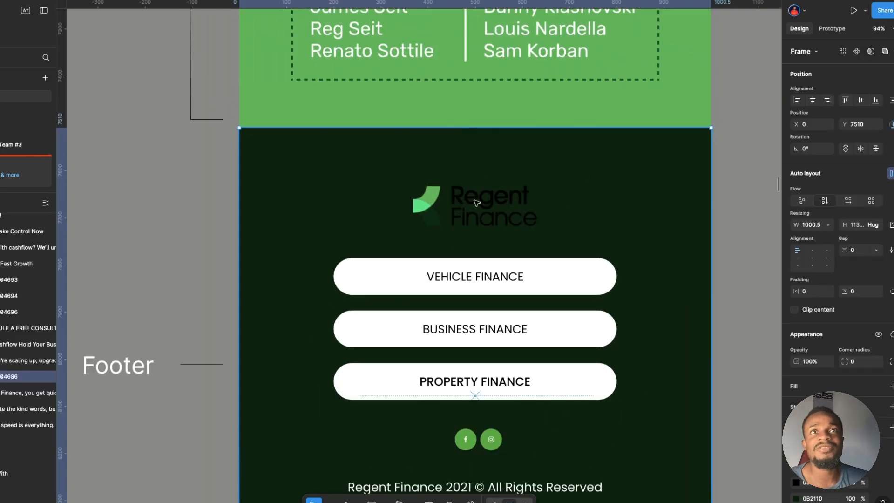
double_click(478, 202)
scroll(482, 214, down, 3)
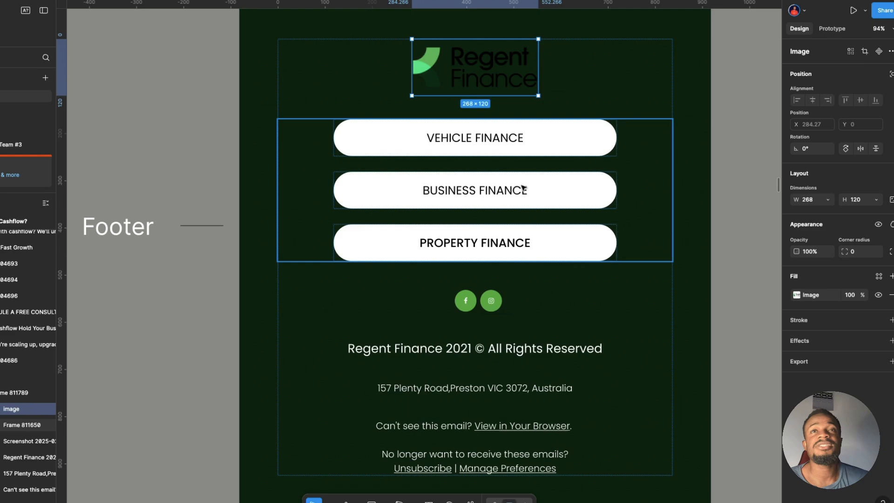
scroll(511, 191, down, 5)
click(628, 211)
- Compare the first email's upper sections with its footer
scroll(550, 200, up, 15)
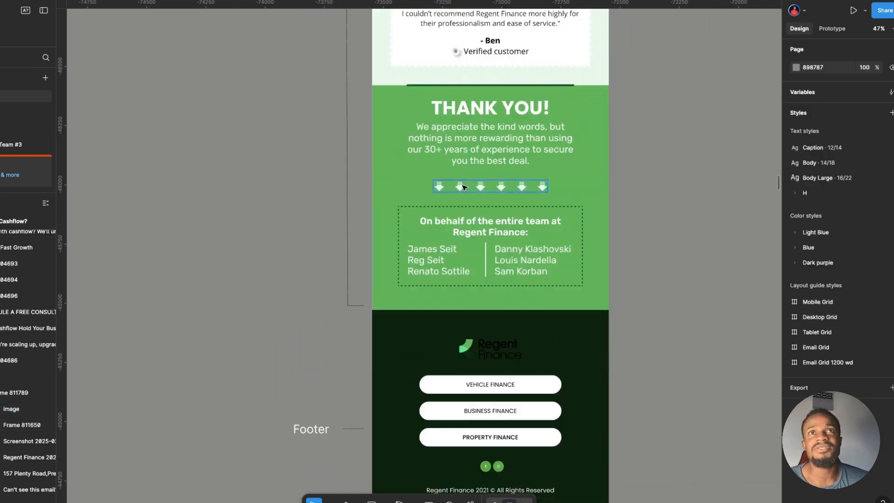
scroll(464, 187, up, 10)
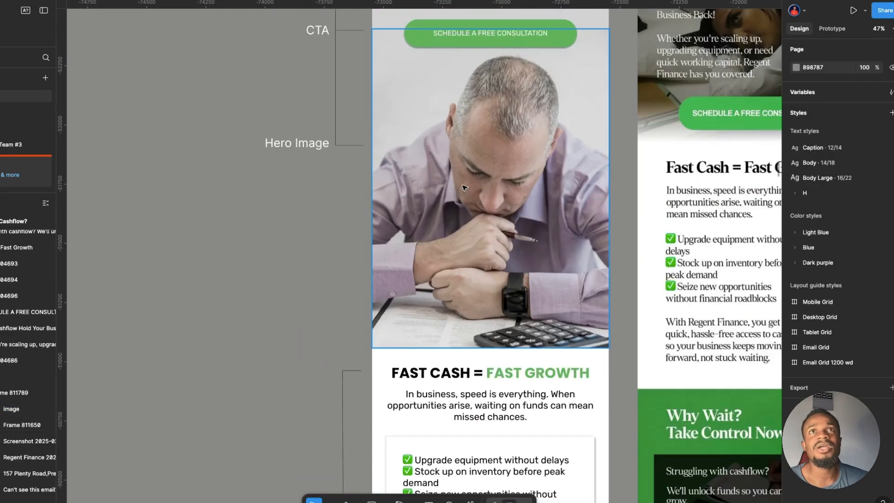
scroll(475, 222, down, 20)
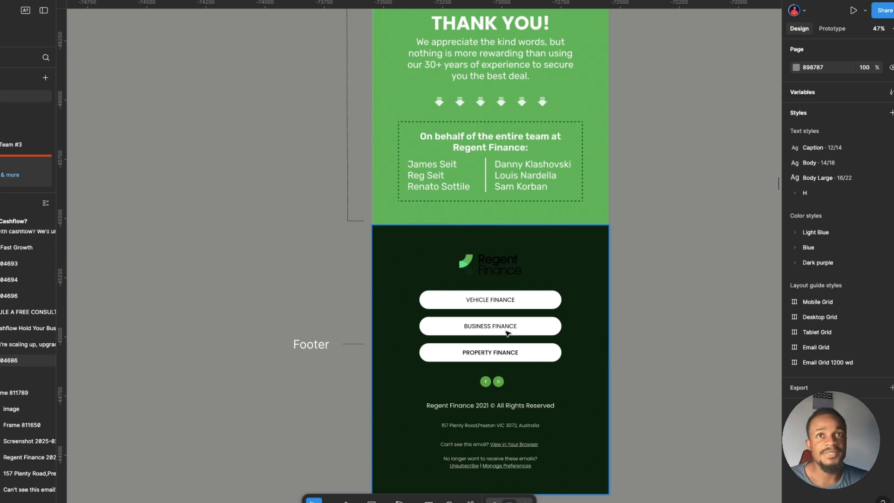
scroll(535, 313, down, 2)
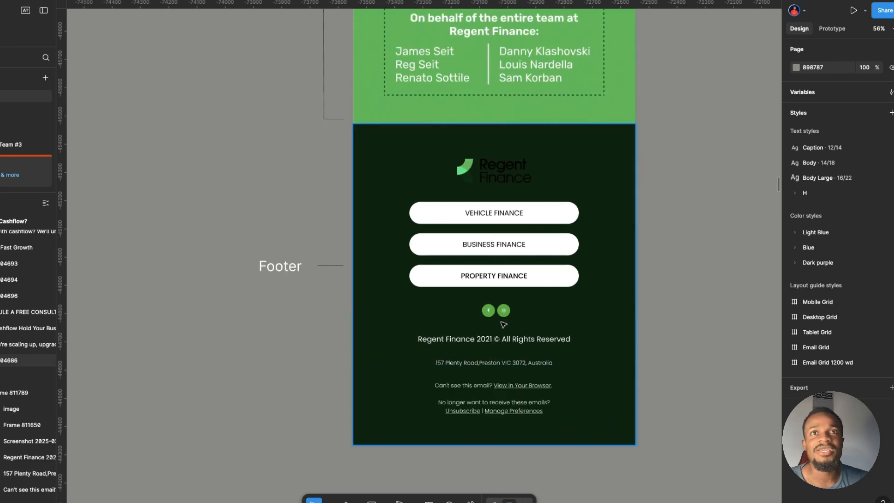
- Check the typography of the copyright line and the address line in the footer
ctrl+scroll(498, 318, up, 5)
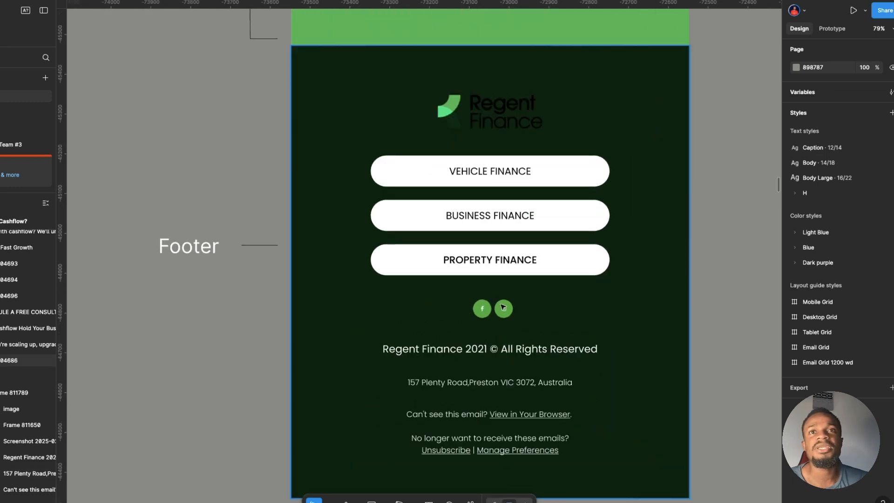
click(400, 352)
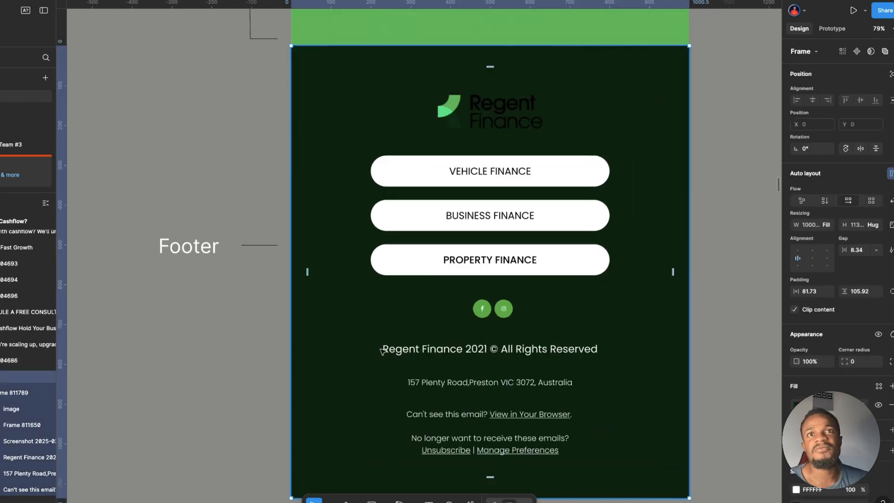
click(412, 352)
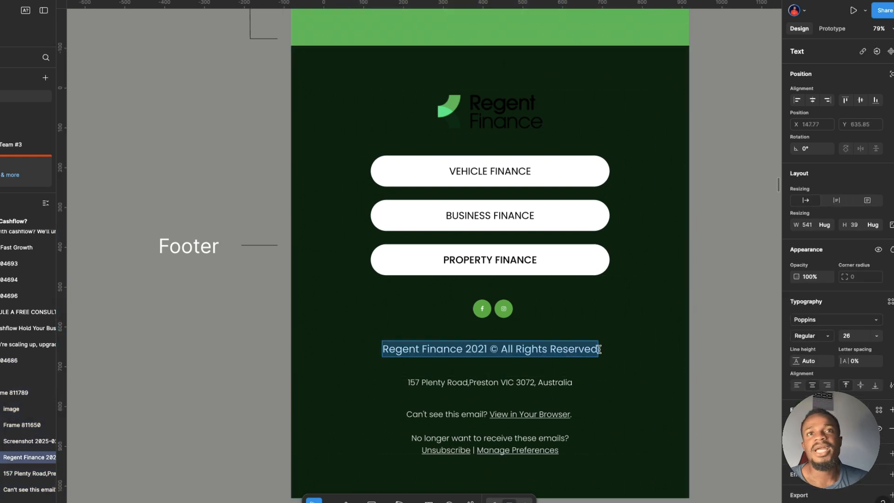
click(588, 386)
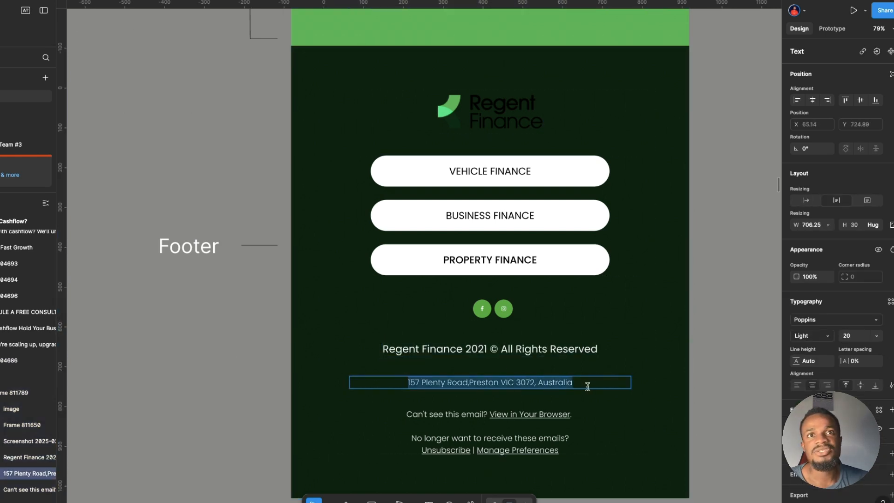
- Highlight the Unsubscribe and Manage Preferences links in the footer text
click(495, 429)
drag(422, 450, 578, 461)
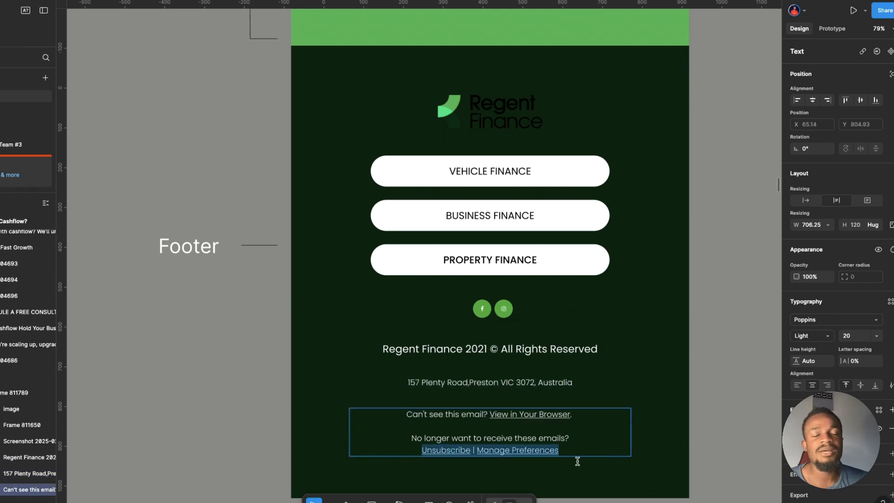
mouse_move(571, 451)
mouse_down()
mouse_move(397, 446)
mouse_move(588, 446)
mouse_up()
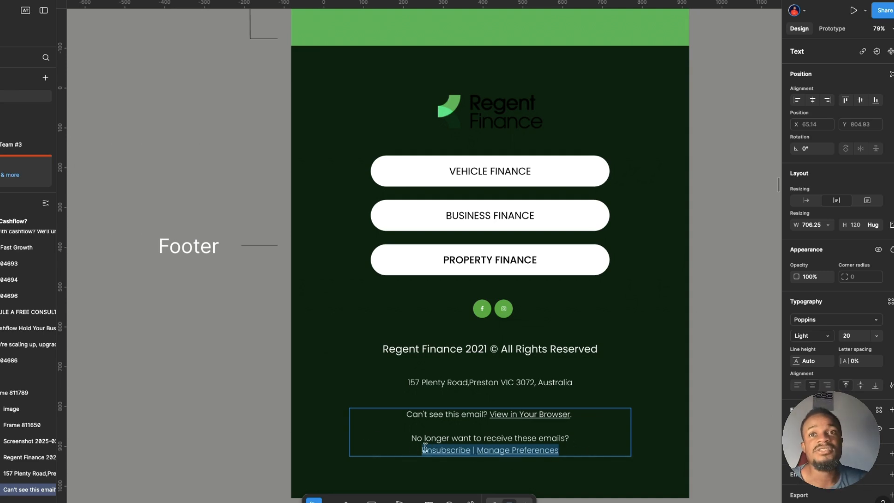
drag(565, 451, 476, 448)
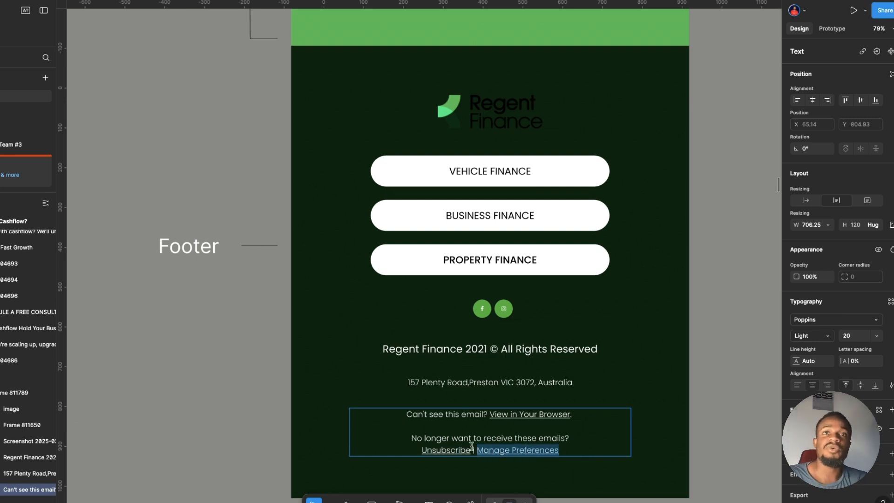
- Leave the footer text and select the first email's whole footer frame to inspect its size
scroll(446, 392, down, 1)
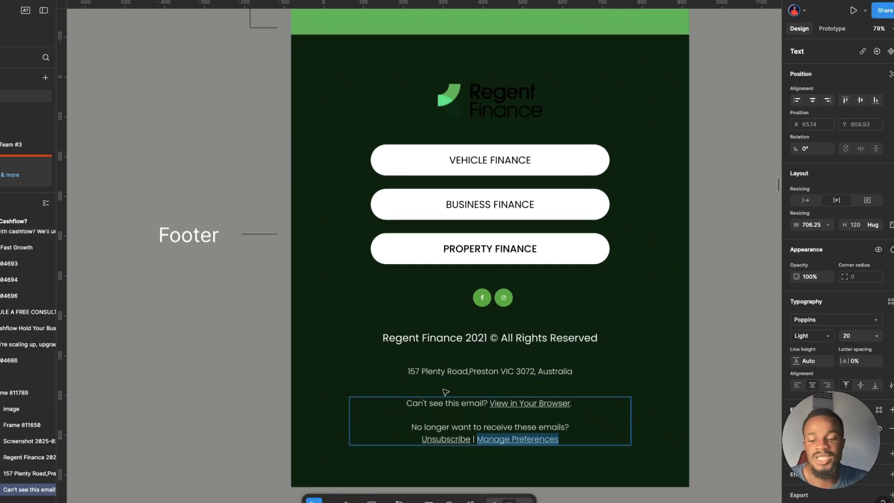
scroll(446, 392, down, 3)
click(622, 367)
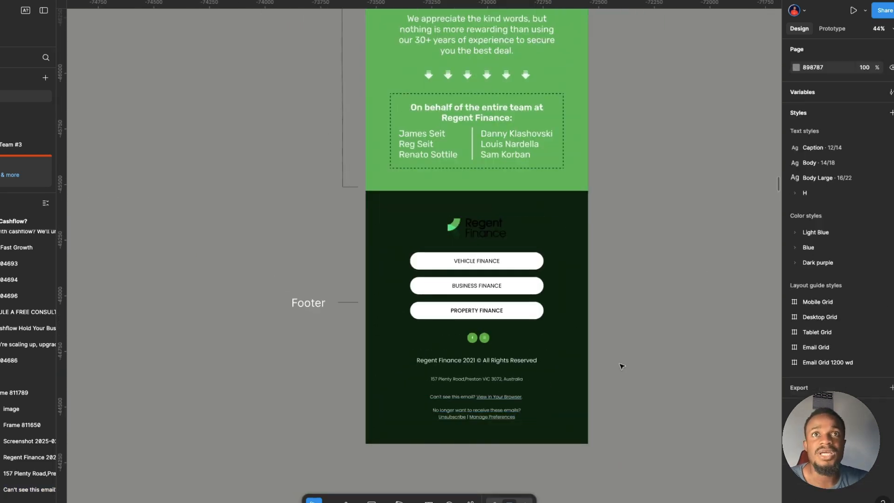
click(566, 356)
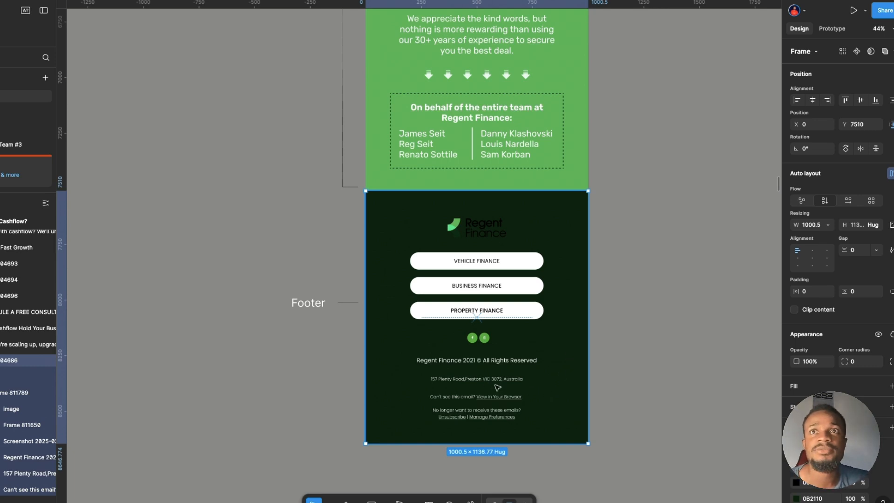
- Compare the first email's body and footer with how the second design ends below its Thank You section, and clear the selection
scroll(498, 387, up, 20)
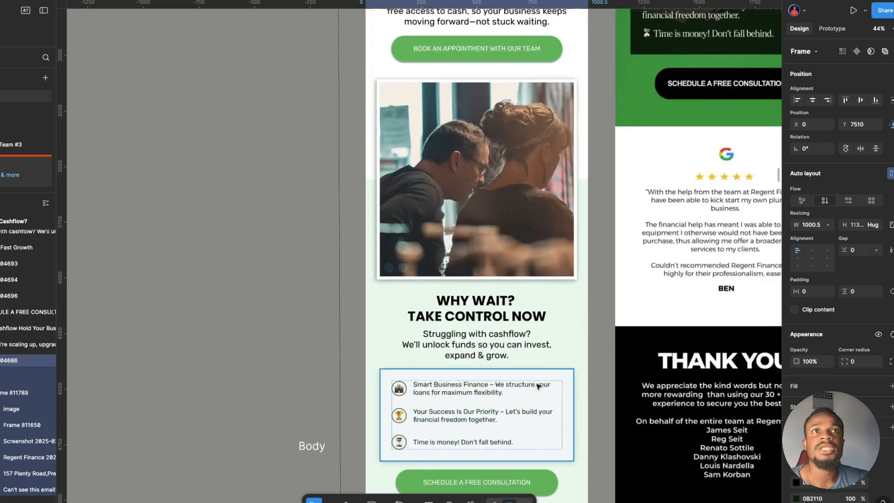
scroll(538, 386, up, 12)
scroll(539, 386, right, 3)
scroll(524, 382, down, 7)
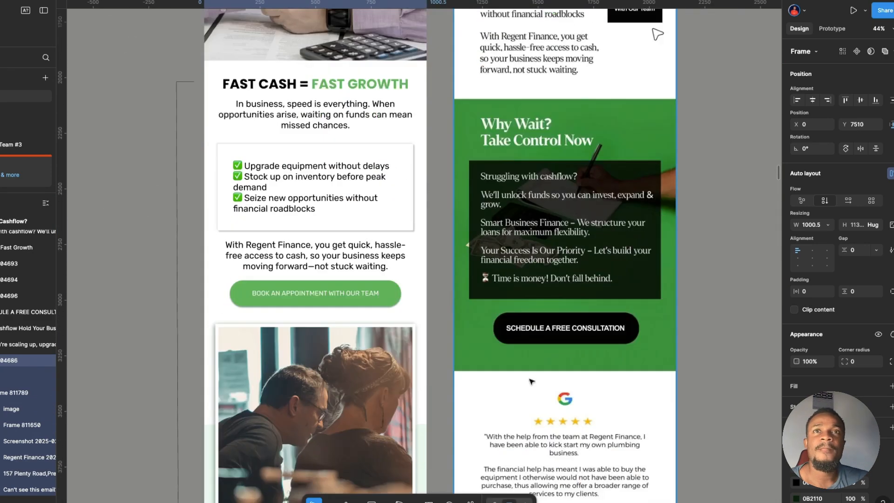
scroll(524, 382, down, 9)
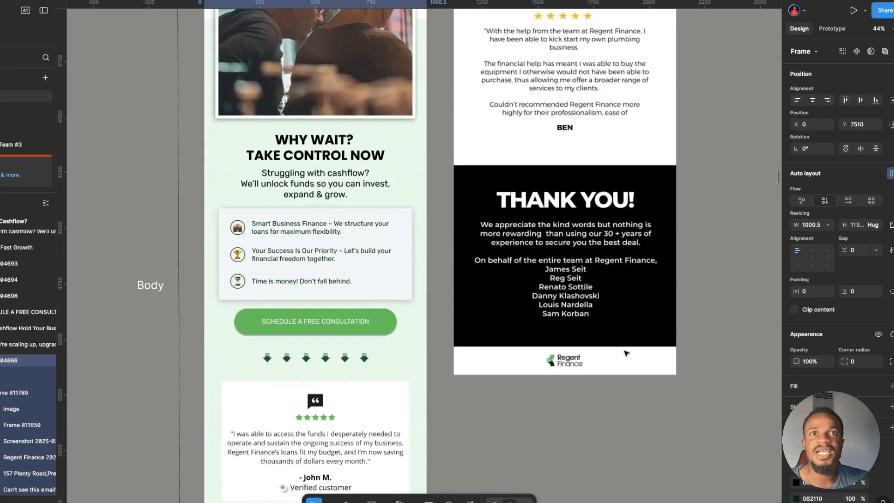
ctrl+scroll(626, 354, down, 6)
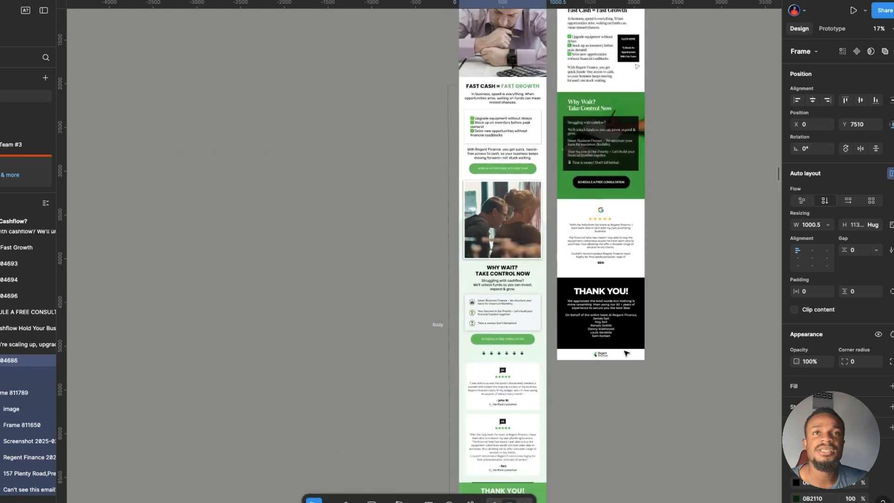
scroll(626, 354, down, 4)
scroll(627, 354, up, 3)
click(623, 419)
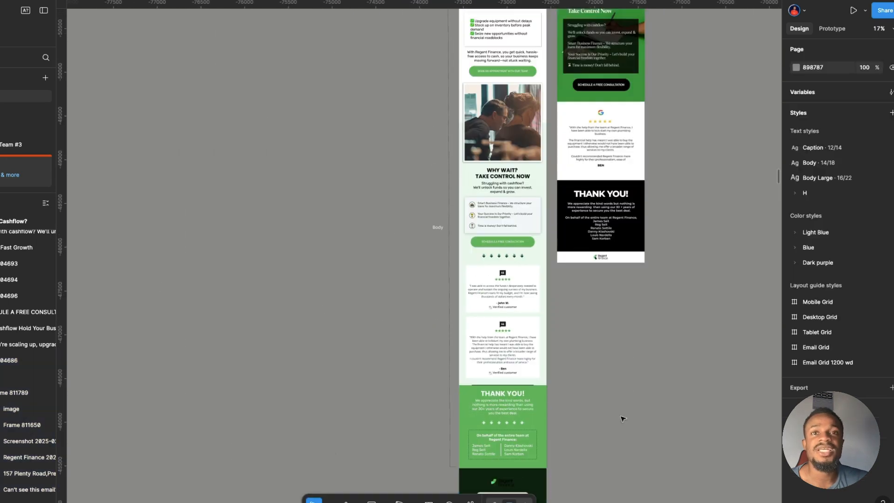
- Inspect the second design's image and the Struggling With Cashflow frame in turn, and clear the selection
scroll(613, 401, down, 3)
scroll(615, 400, up, 5)
click(624, 273)
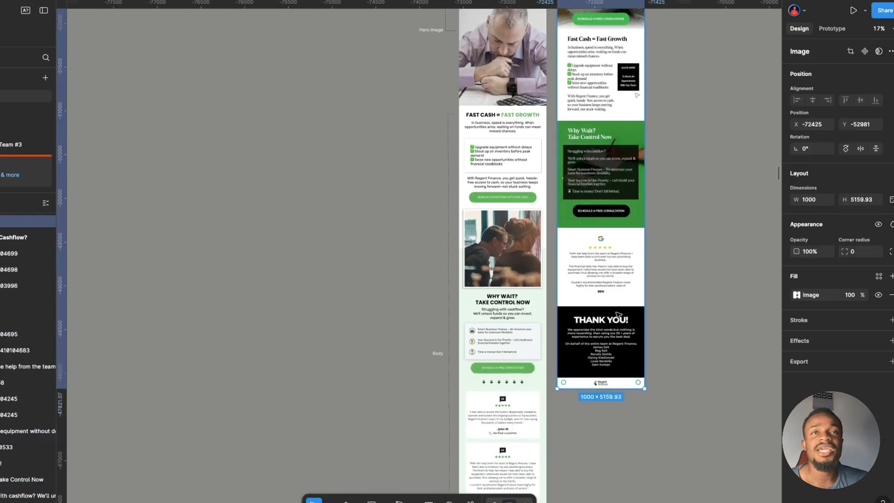
scroll(614, 261, up, 5)
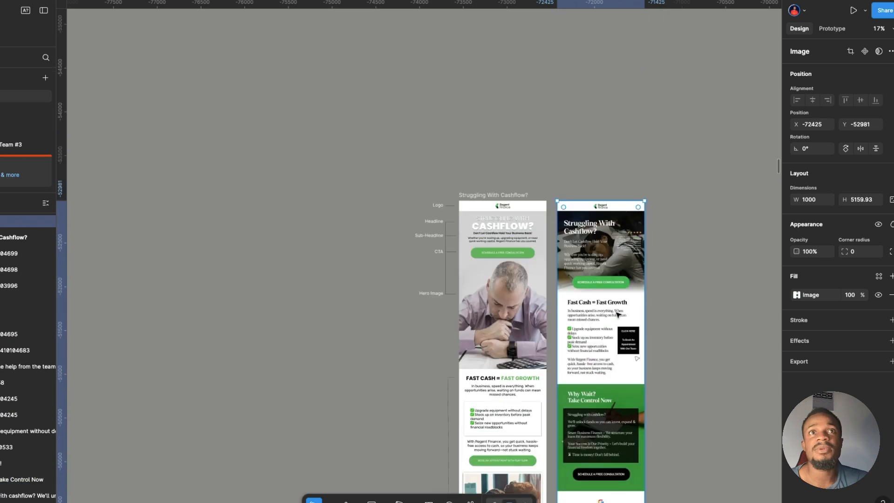
click(488, 195)
click(337, 193)
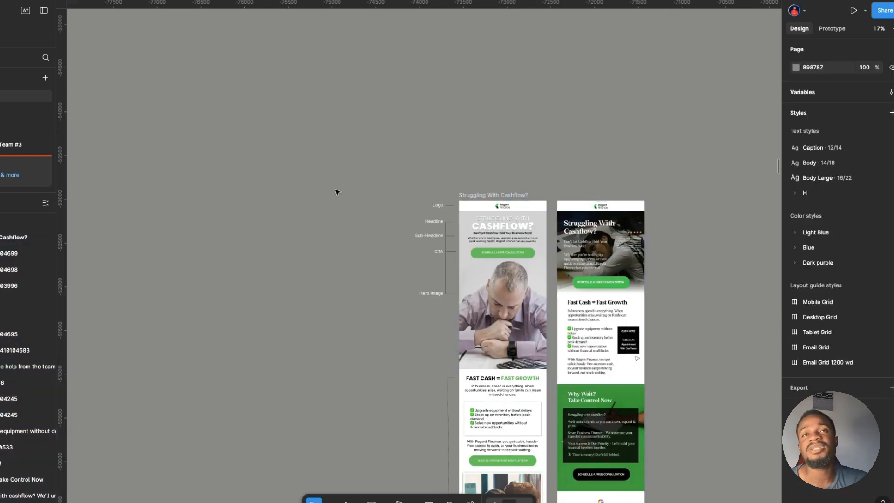
- Review both email designs side by side from the logo and hero sections through to the footer
scroll(339, 190, down, 3)
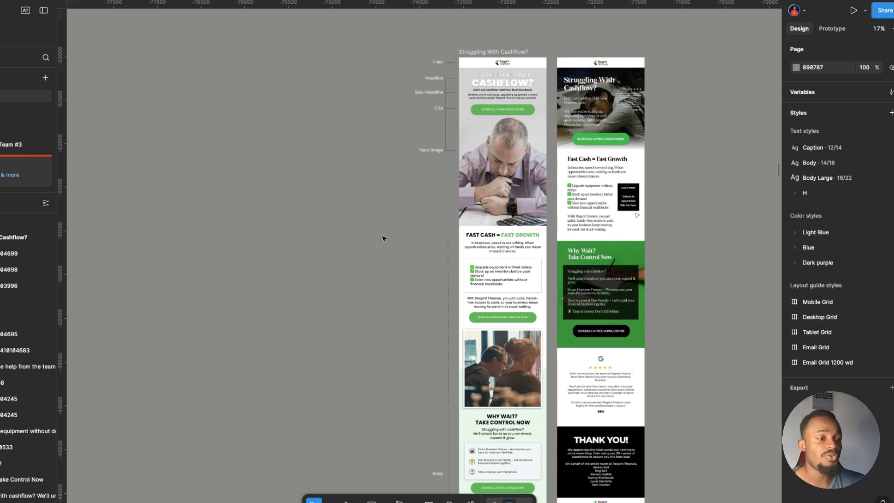
scroll(383, 239, down, 10)
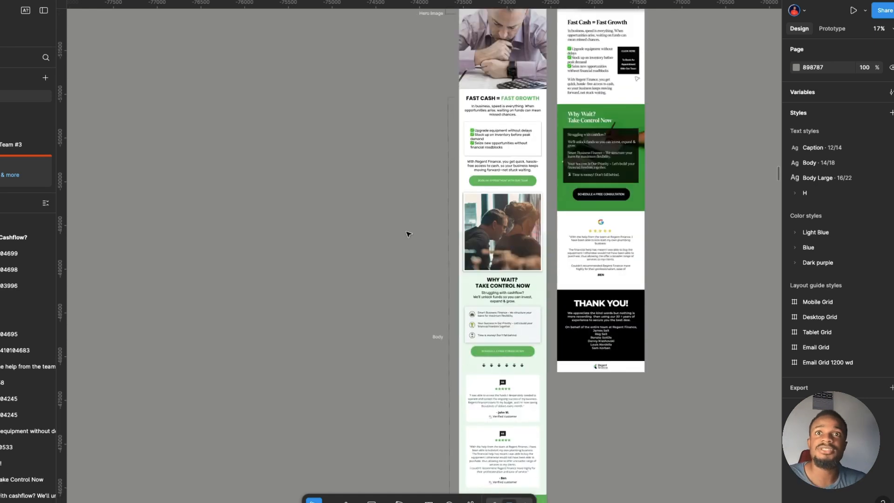
scroll(416, 241, up, 10)
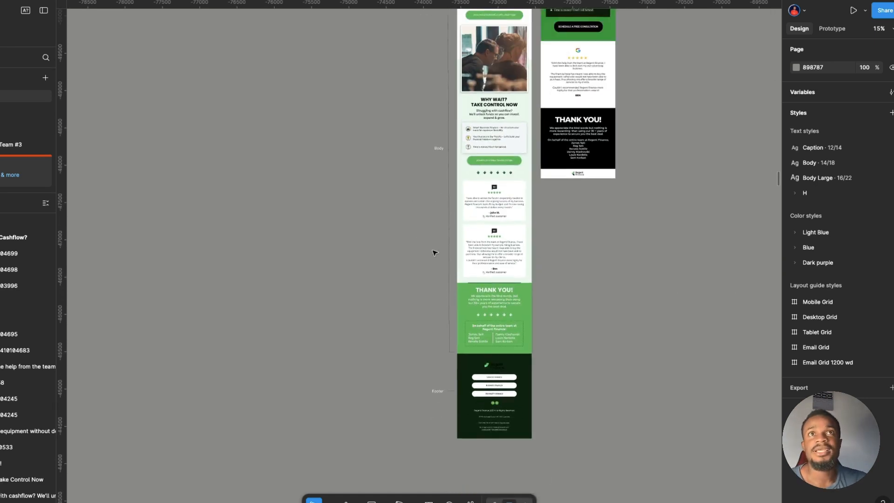
scroll(433, 252, down, 1)
scroll(434, 252, up, 1)
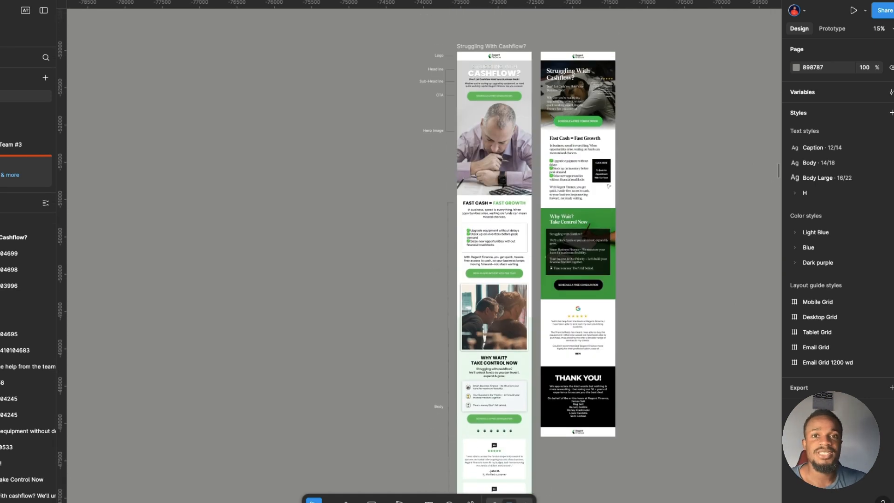